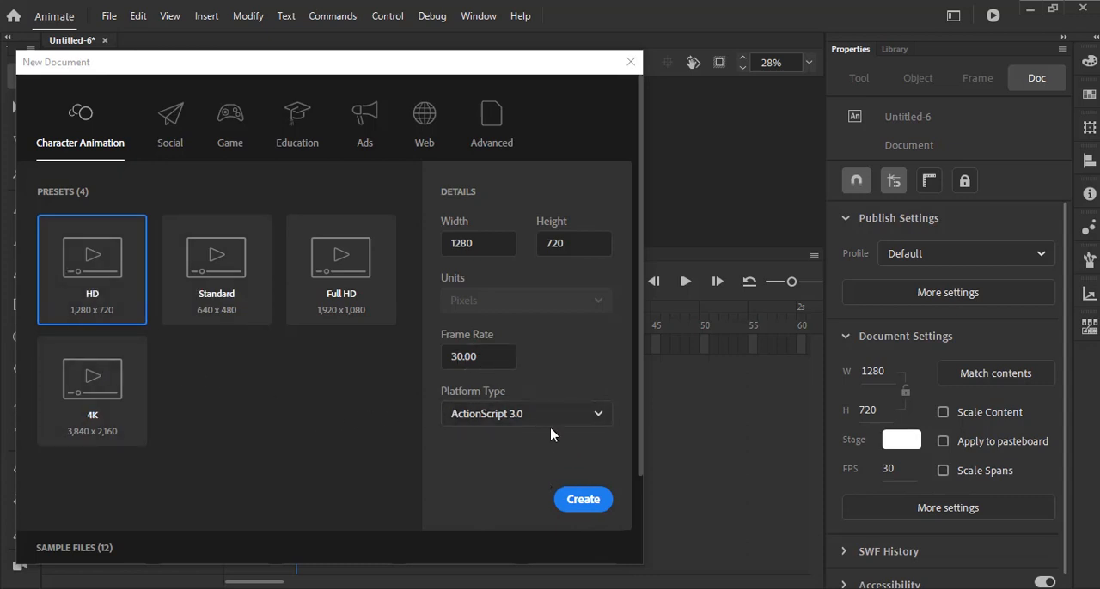
- Create a 1280 × 720 HD document at 30 fps for ActionScript 3.0 and fit the stage in the window
left_click(581, 505)
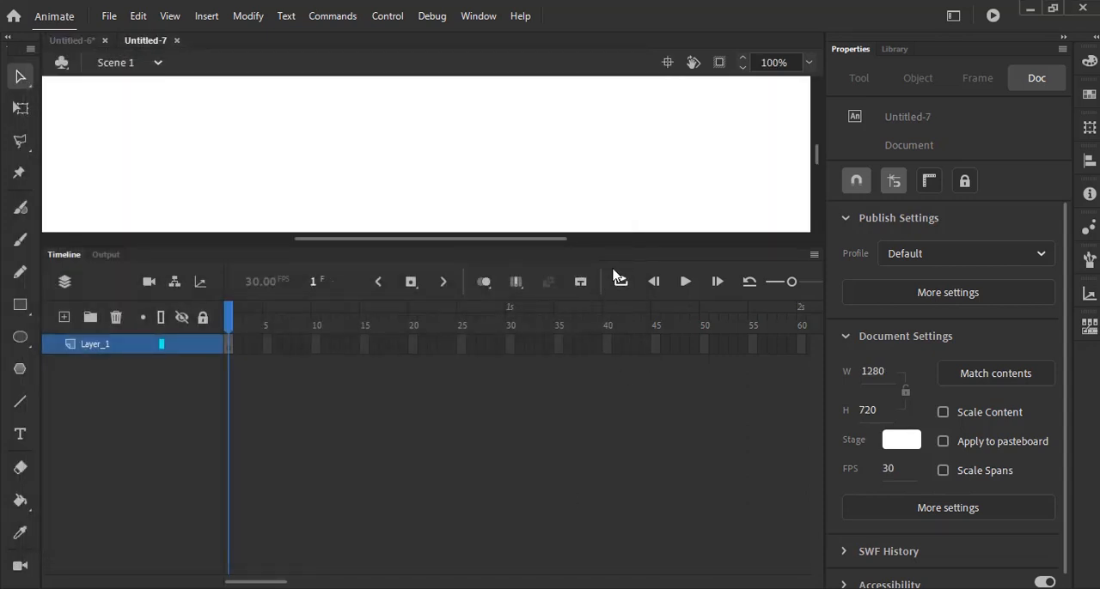
left_click_drag(634, 246, 634, 388)
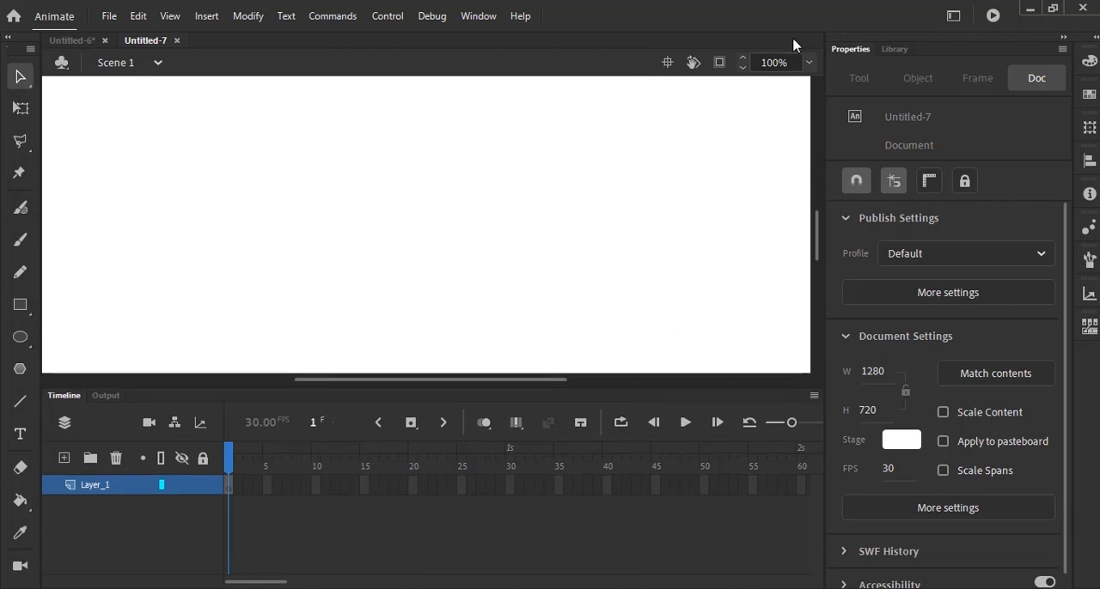
left_click(809, 63)
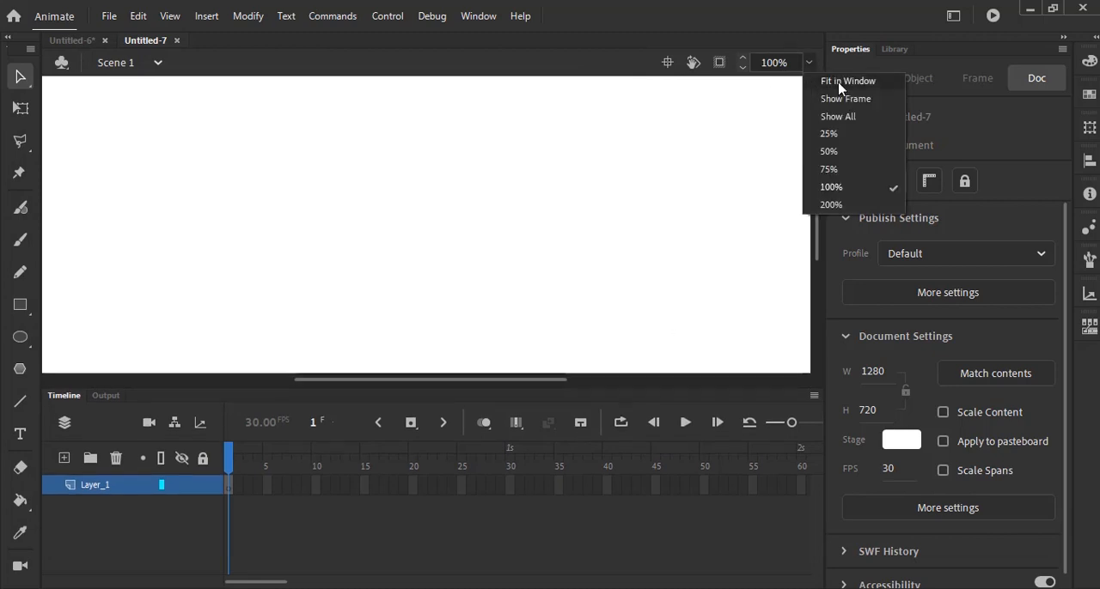
left_click(839, 84)
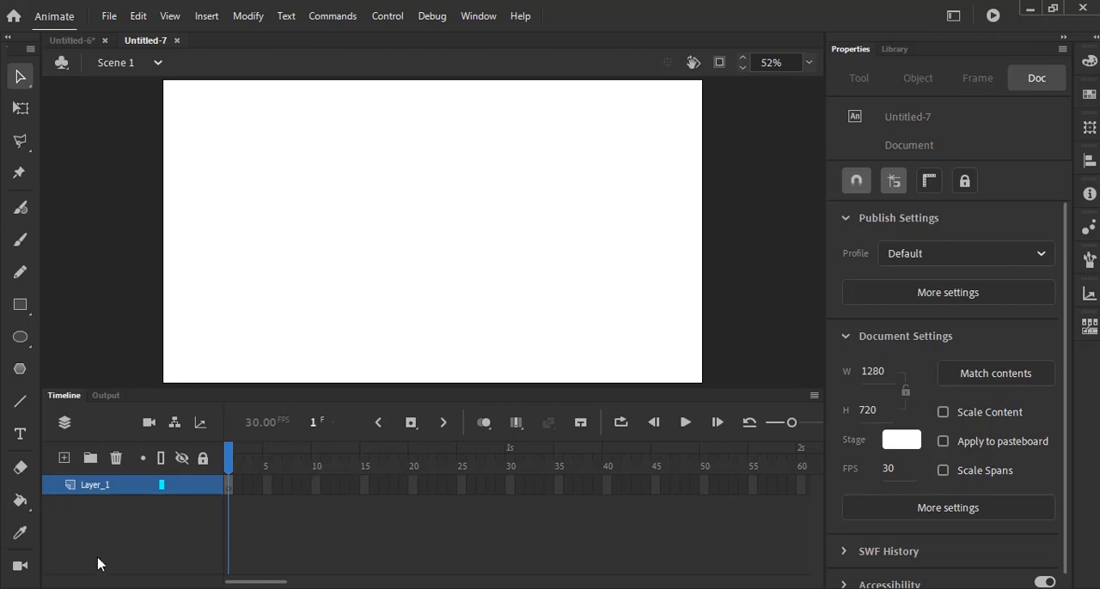
- Import park.png from the BOUNCING BALL folder into the document library
left_click(109, 16)
mouse_move(156, 258)
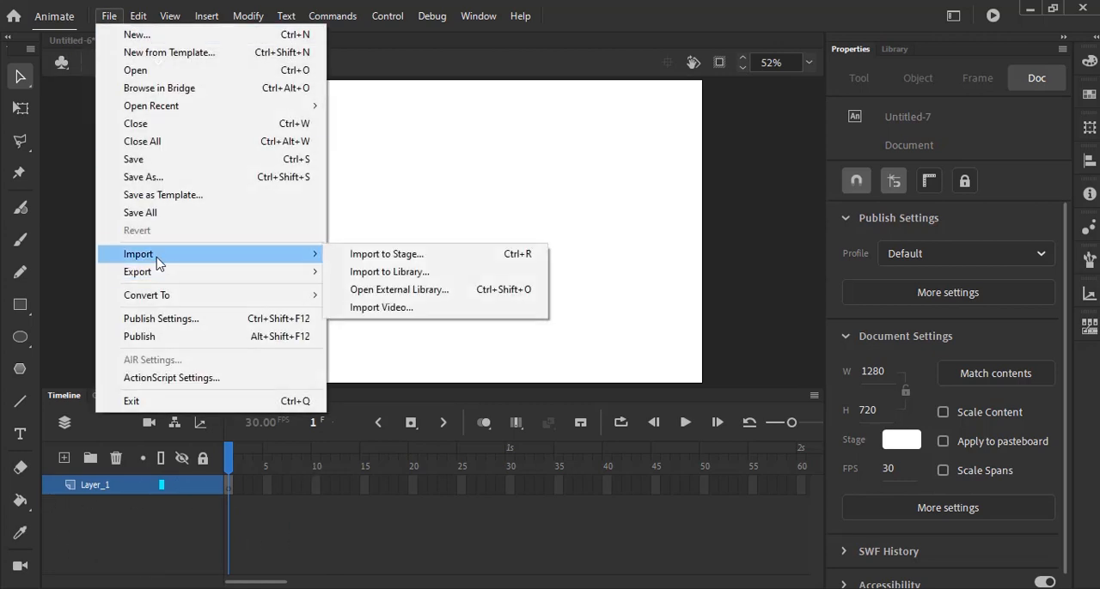
left_click(367, 281)
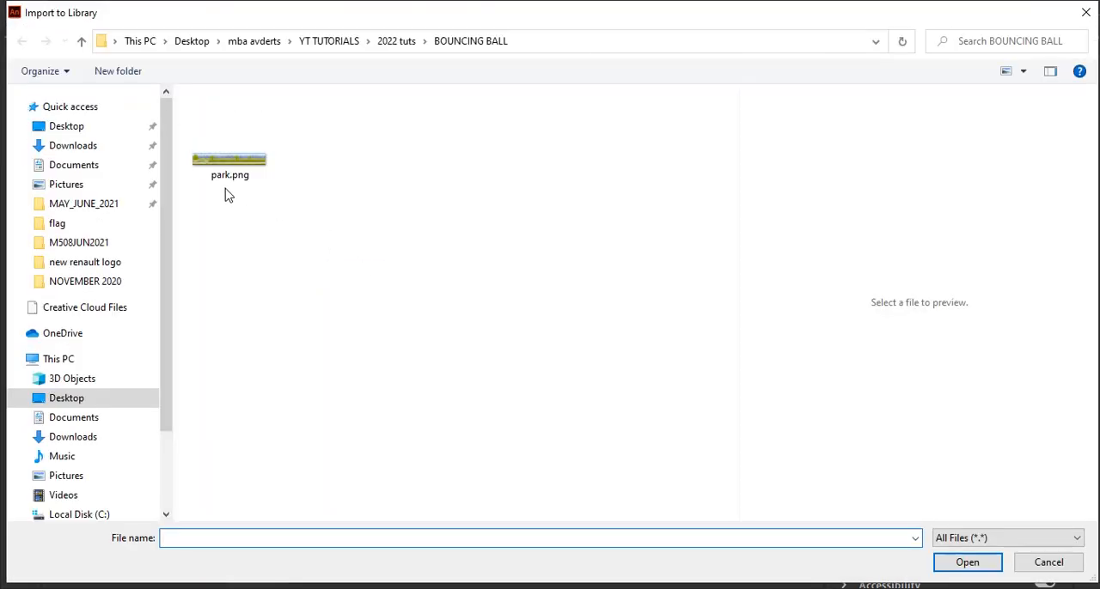
left_click(250, 166)
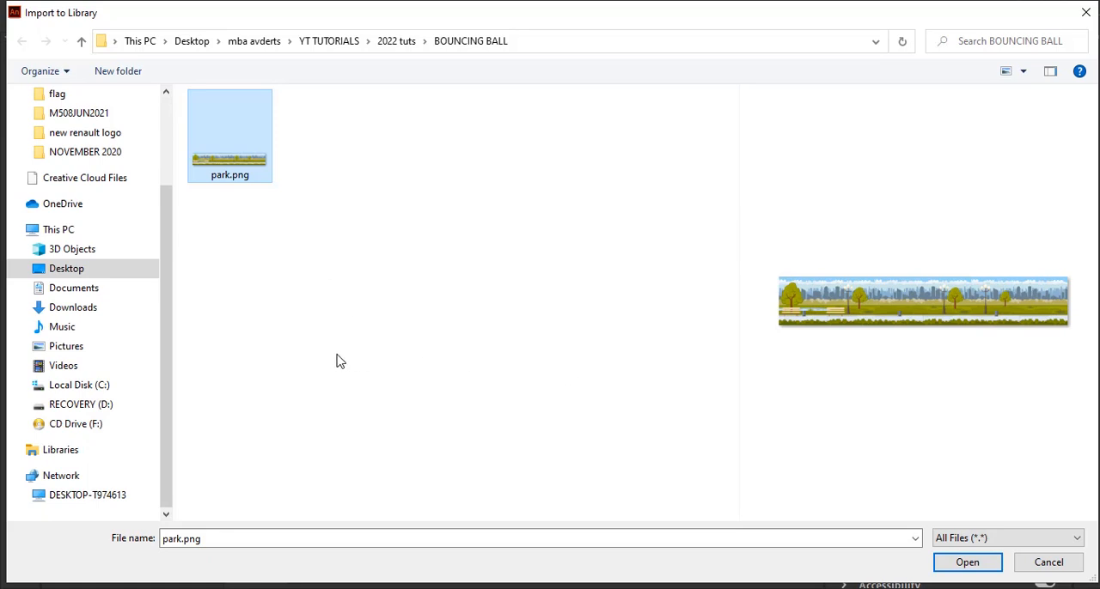
left_click(967, 564)
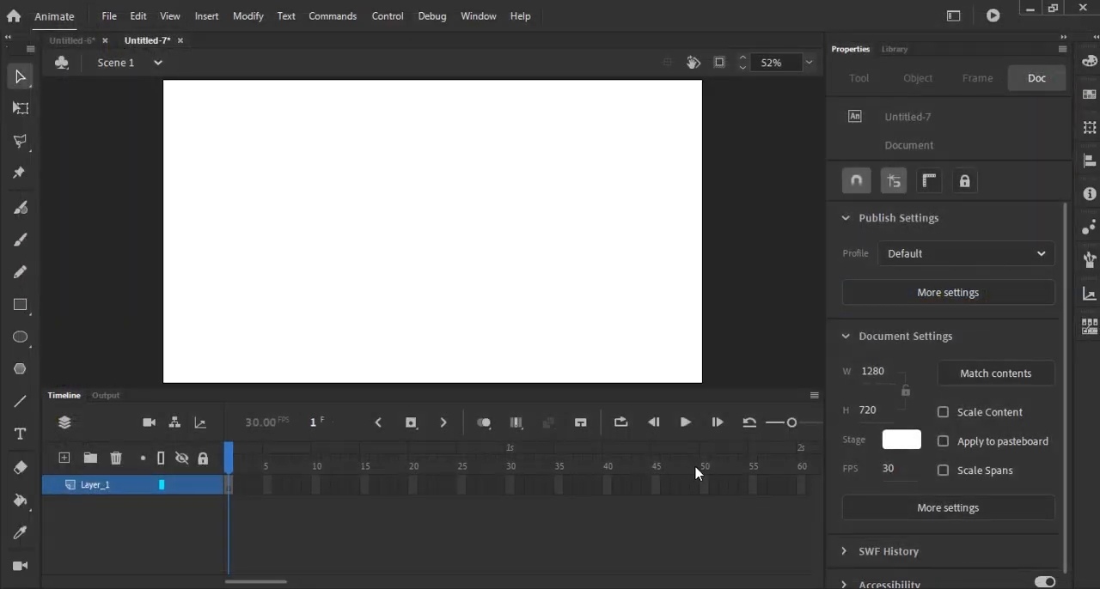
- Place park.png from the library on the stage and align its left edge with the stage's left edge
left_click(895, 50)
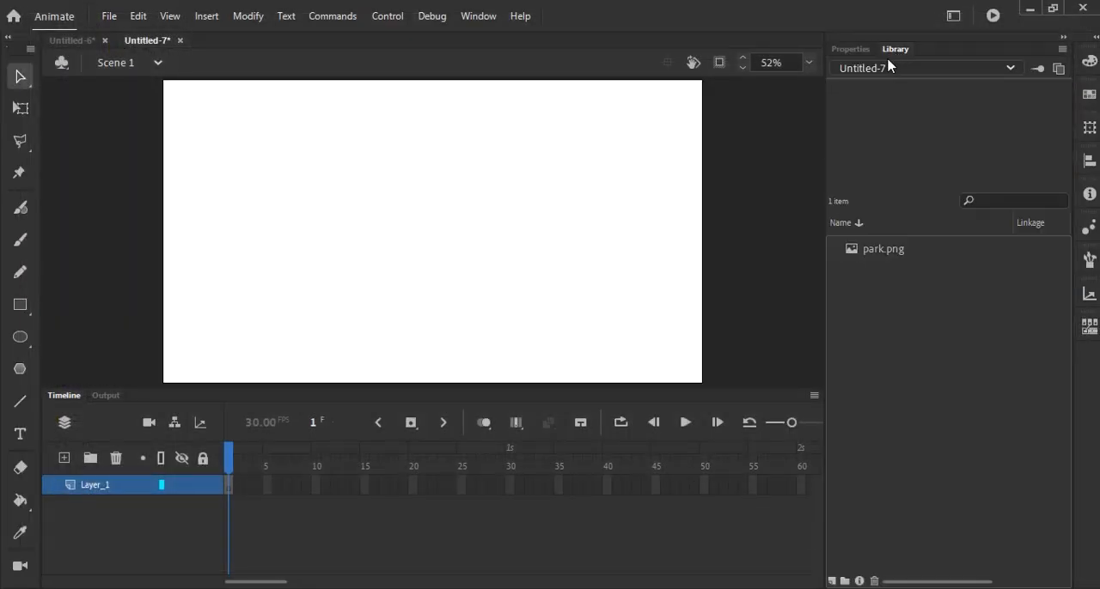
left_click(871, 256)
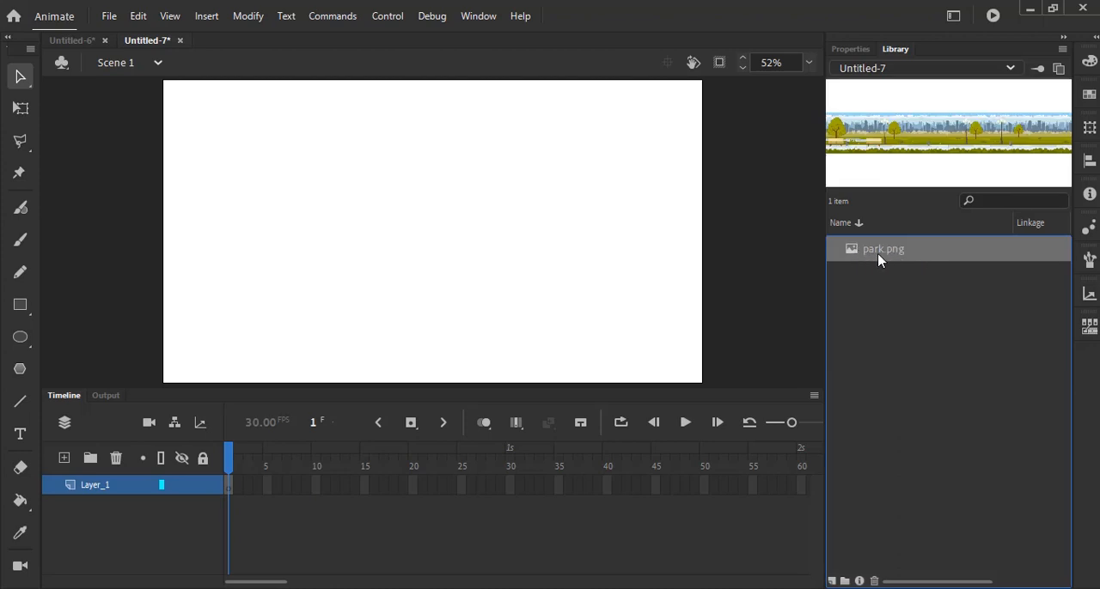
left_click_drag(868, 260, 445, 262)
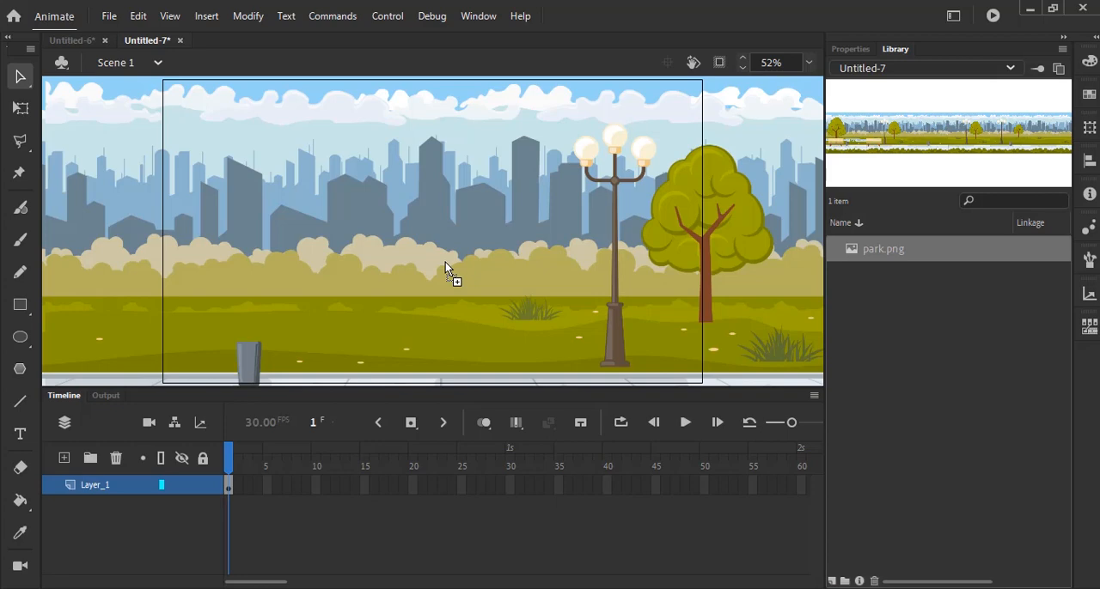
left_click(808, 63)
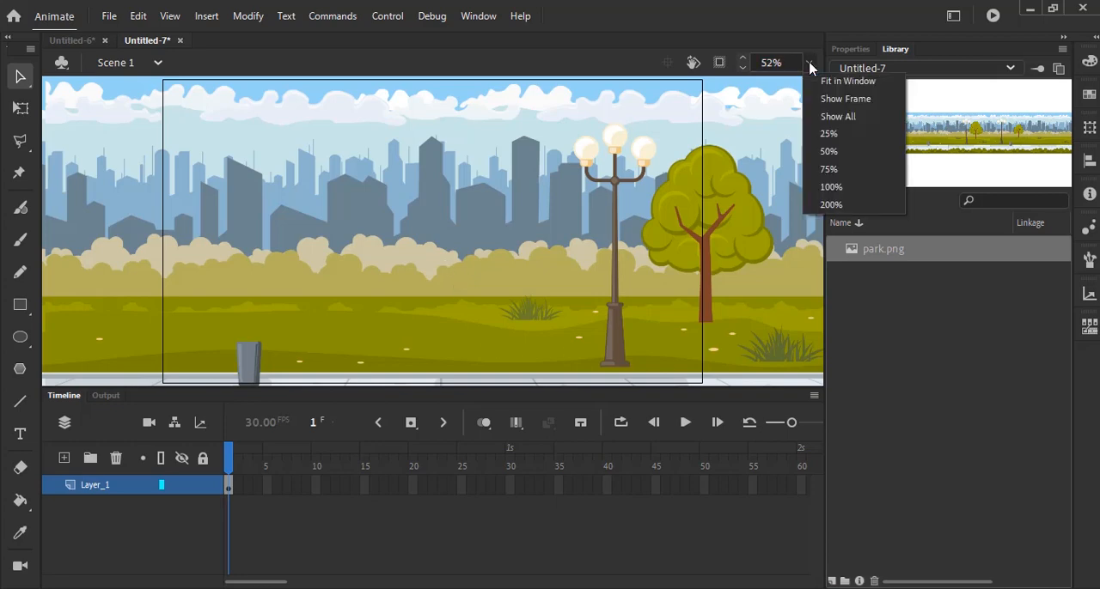
left_click(835, 136)
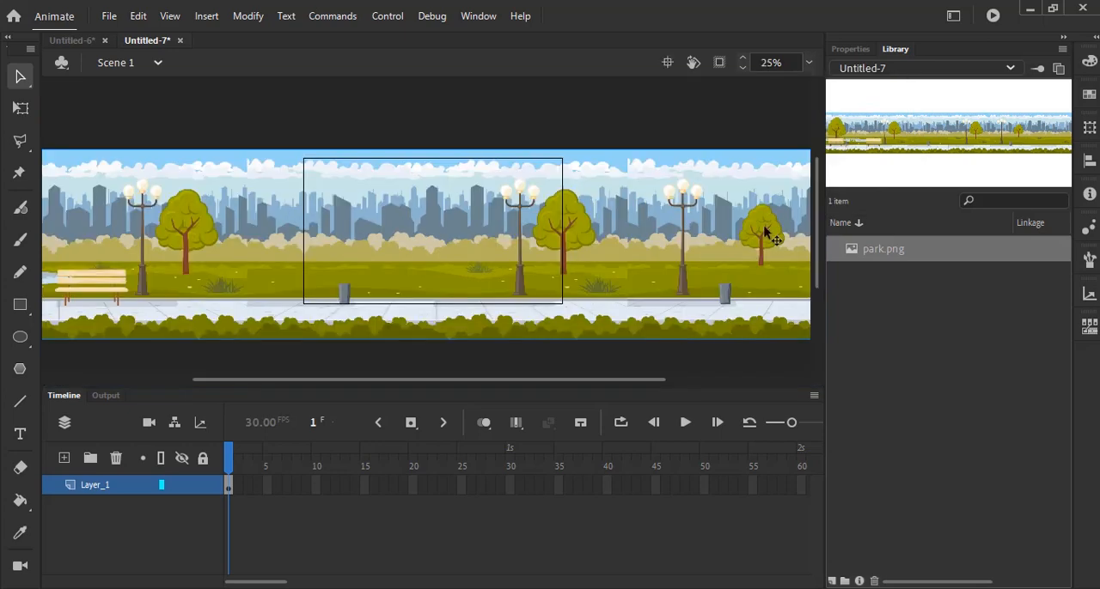
left_click_drag(388, 244, 394, 220)
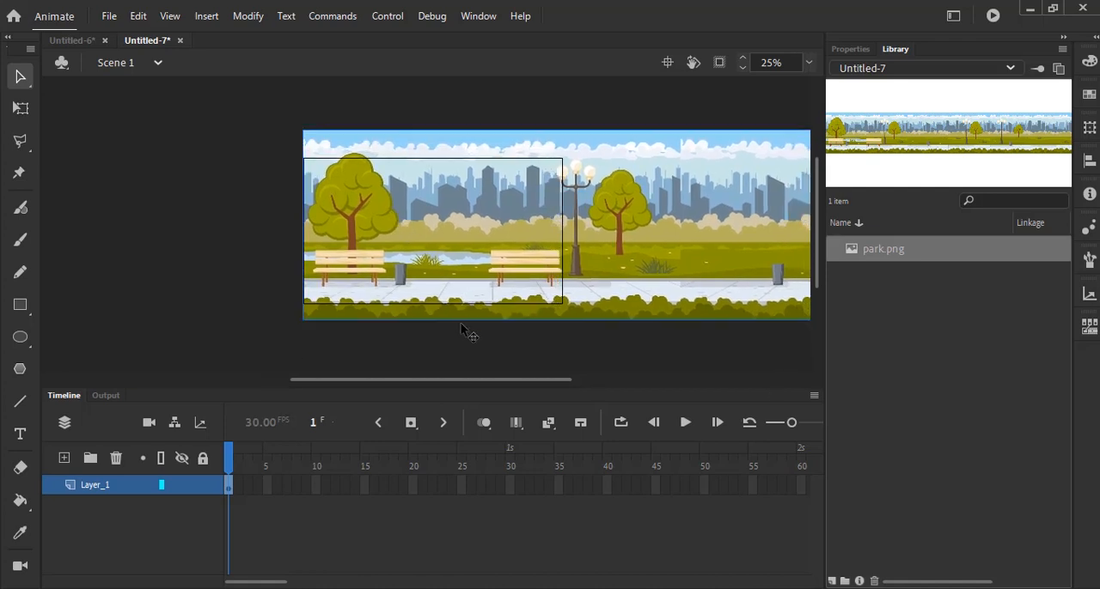
- Scale the park image down to roughly the stage height and reposition it so its left end covers the stage
left_click(20, 109)
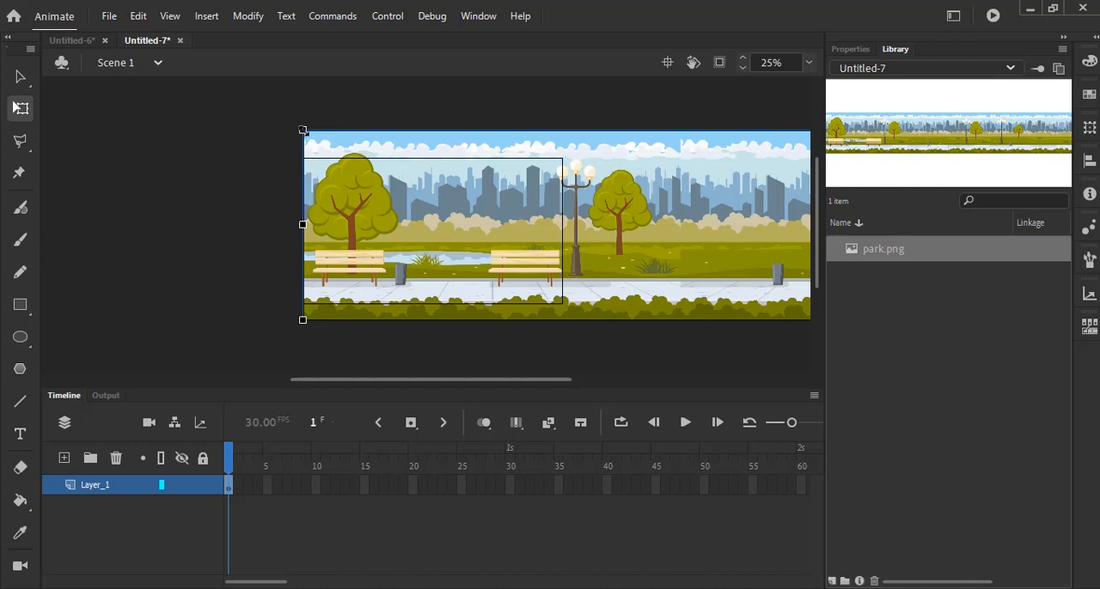
left_click_drag(302, 130, 340, 151)
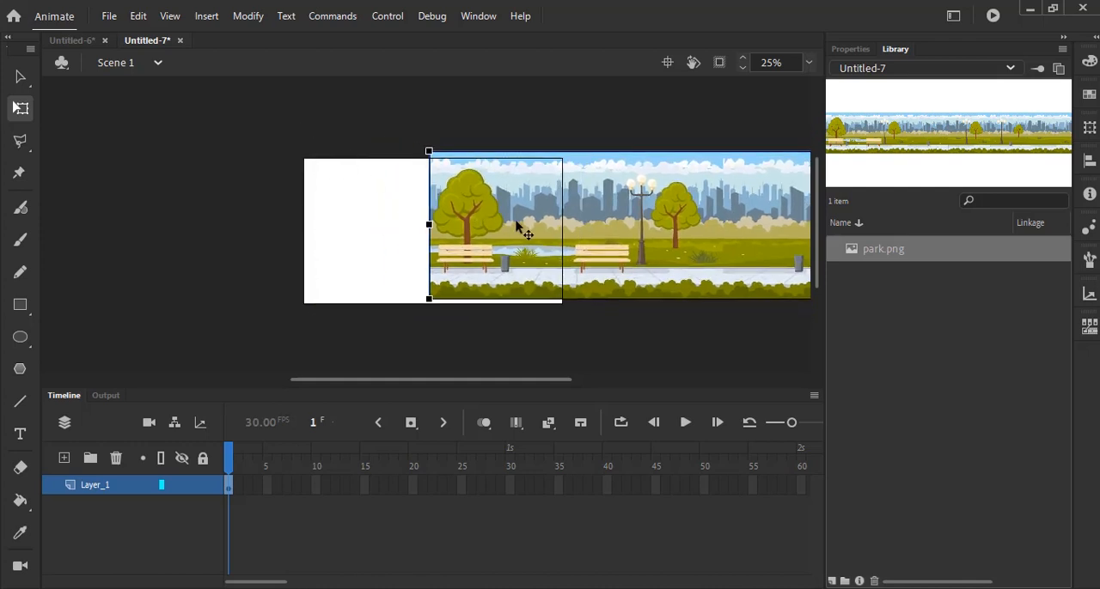
left_click_drag(626, 248, 487, 254)
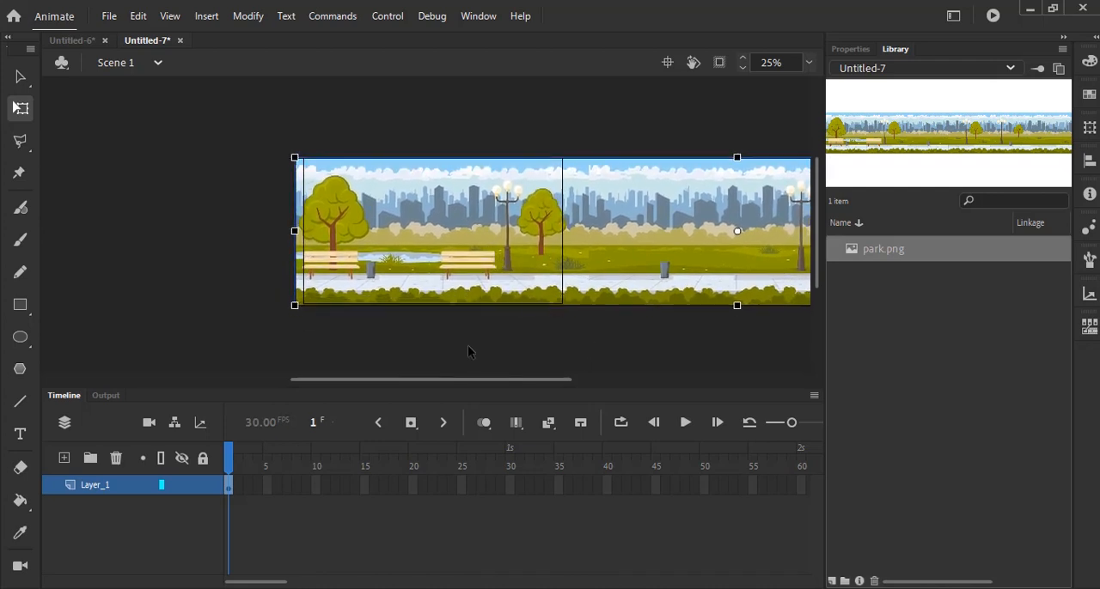
left_click(20, 78)
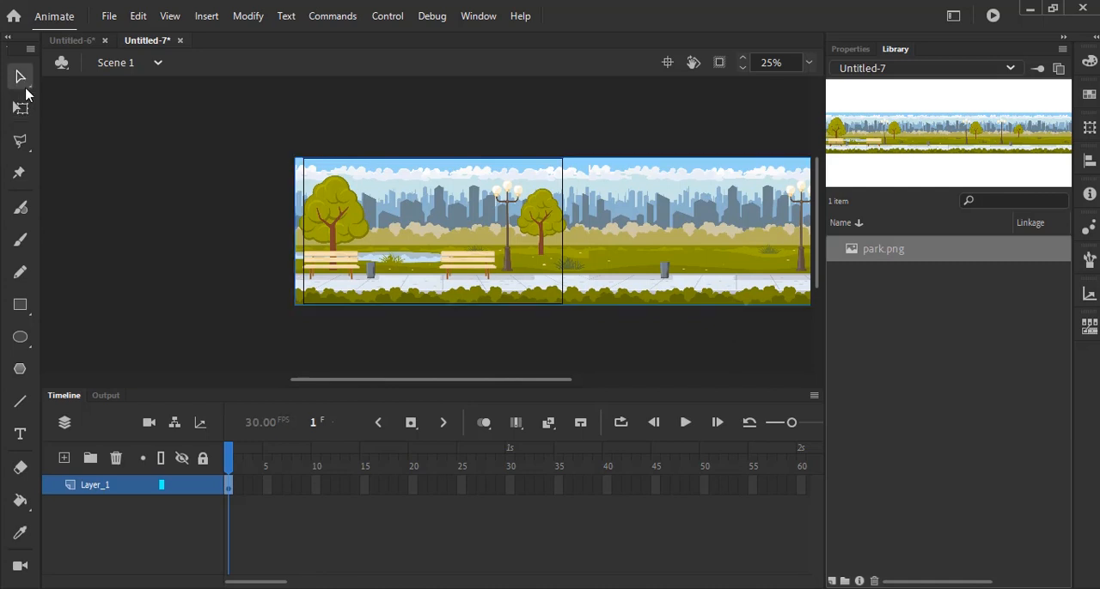
left_click(146, 204)
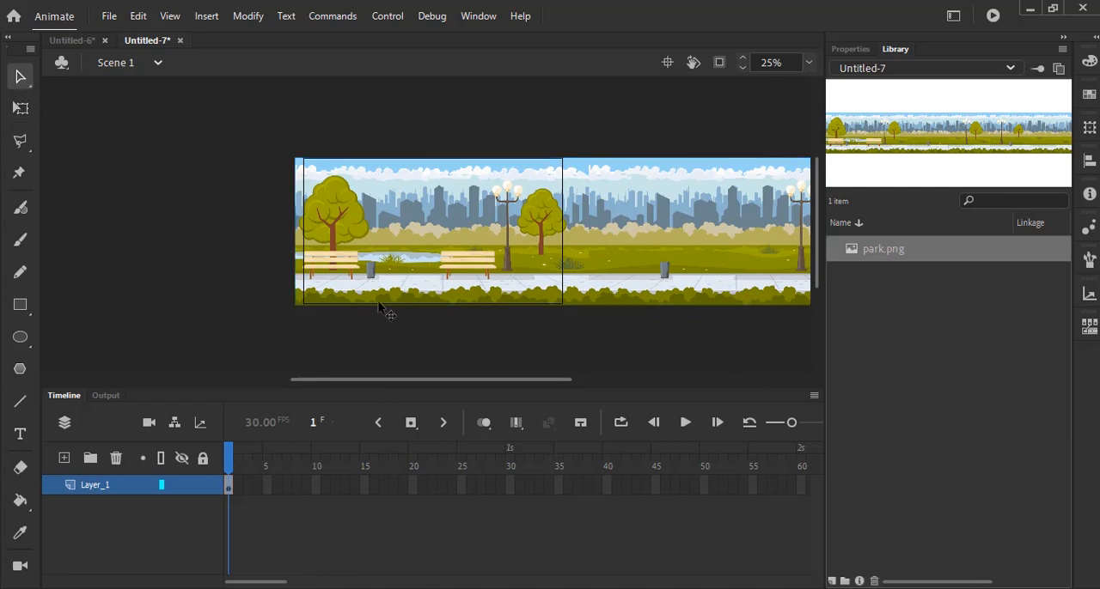
- Convert the park image to a Movie Clip symbol named park_1
left_click(560, 255)
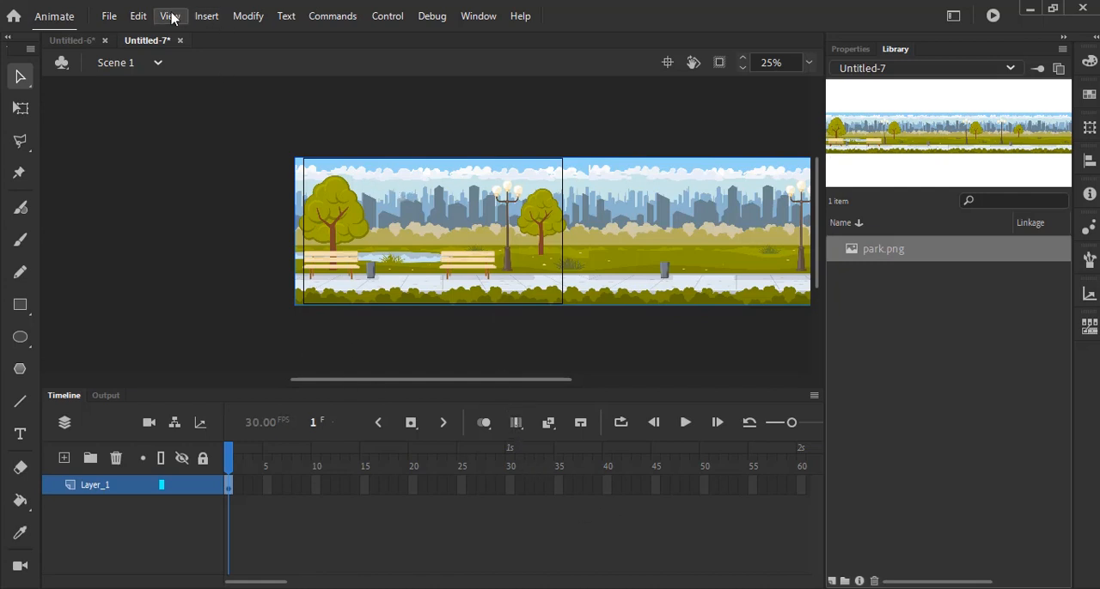
right_click(439, 239)
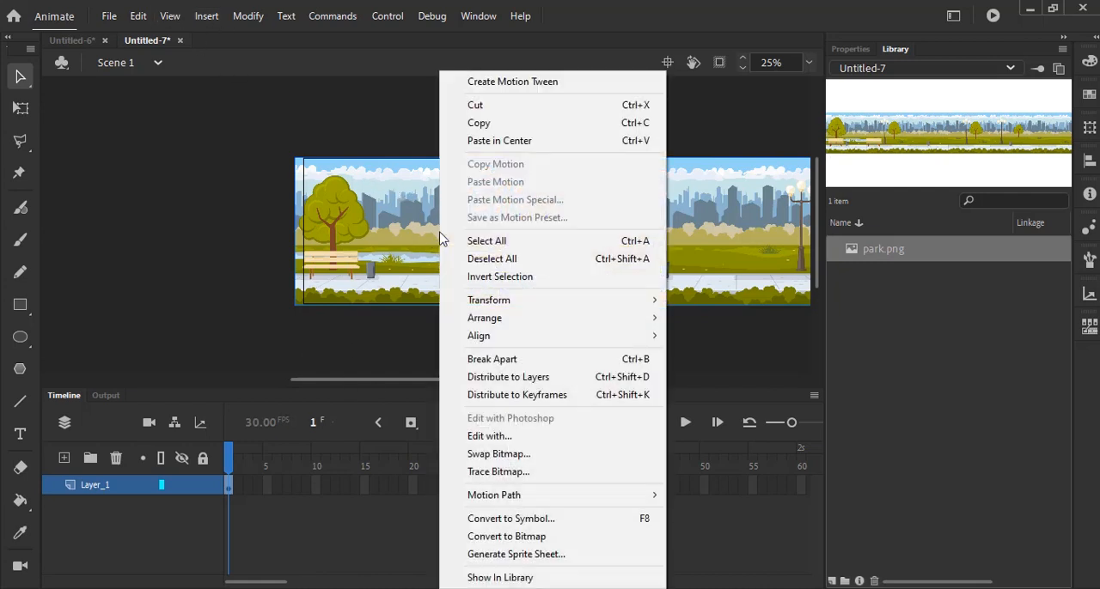
left_click(551, 526)
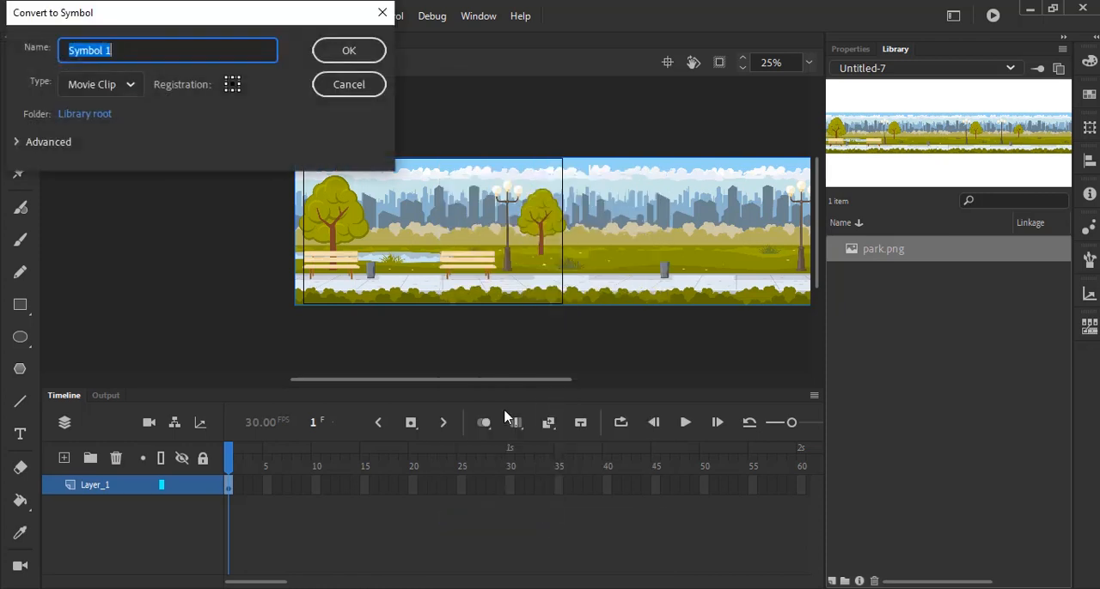
type("park_1")
key("Return")
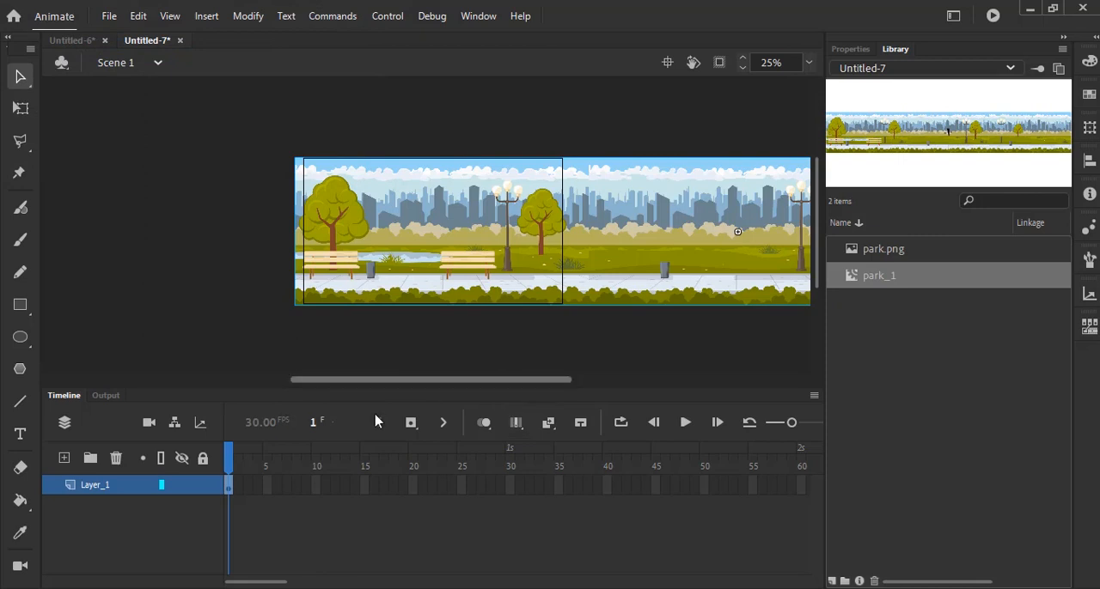
- Create a motion tween for the park symbol on Layer_1 and extend its span to frame 150
left_click(212, 19)
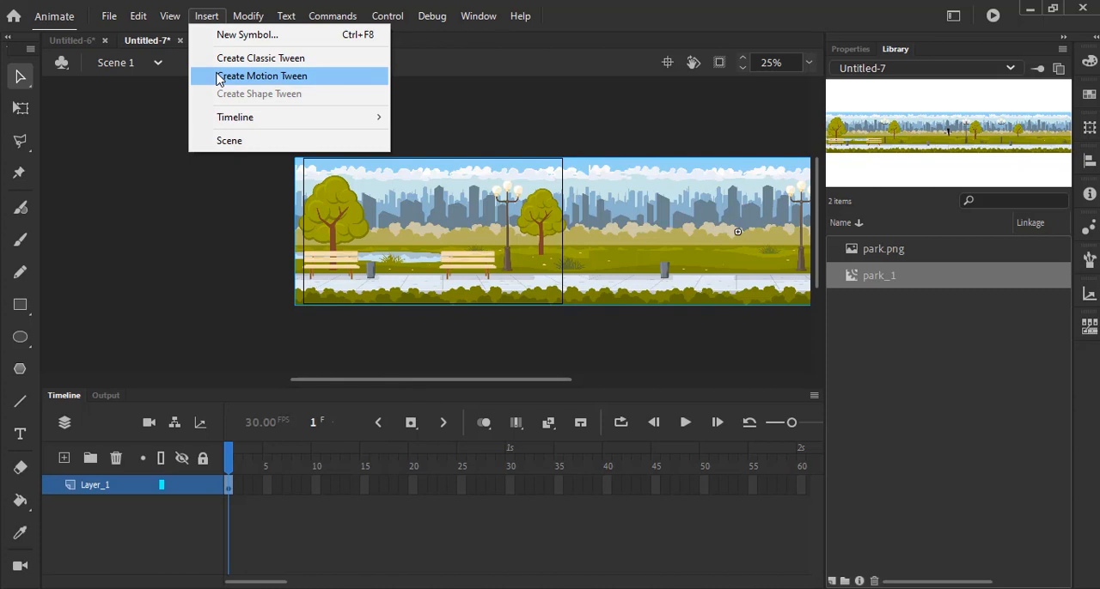
left_click(217, 76)
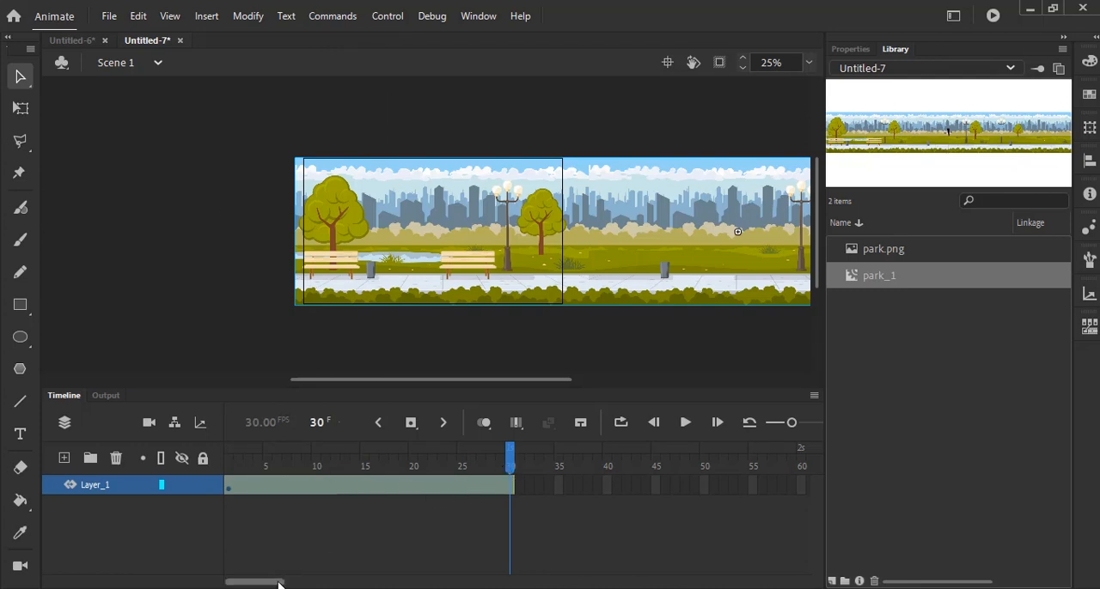
left_click_drag(279, 583, 271, 583)
left_click(510, 464)
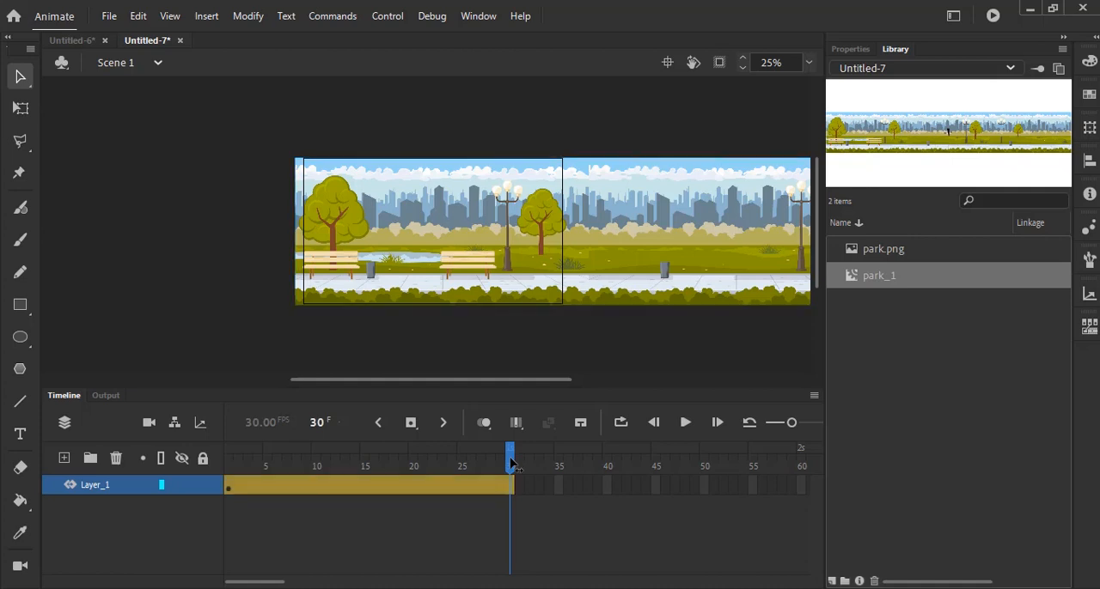
left_click_drag(510, 464, 227, 464)
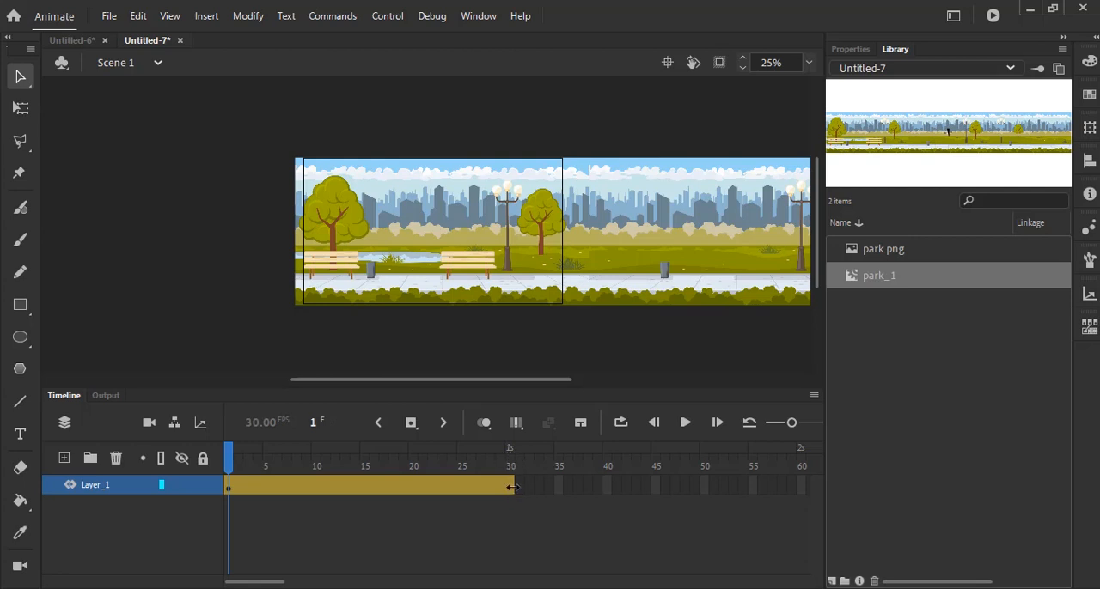
left_click_drag(512, 487, 345, 457)
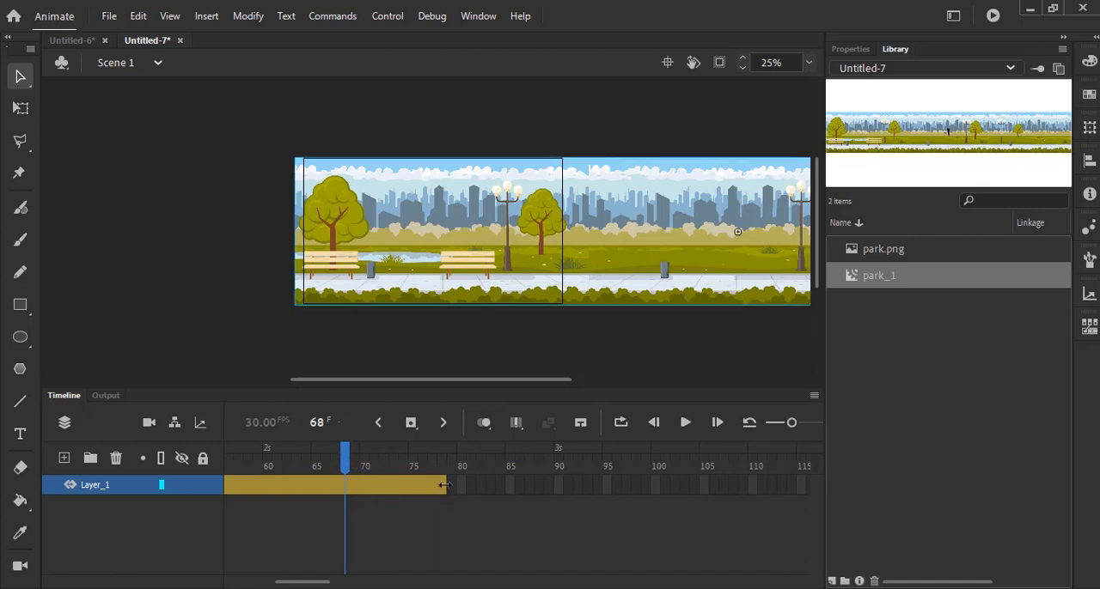
left_click_drag(444, 486, 801, 496)
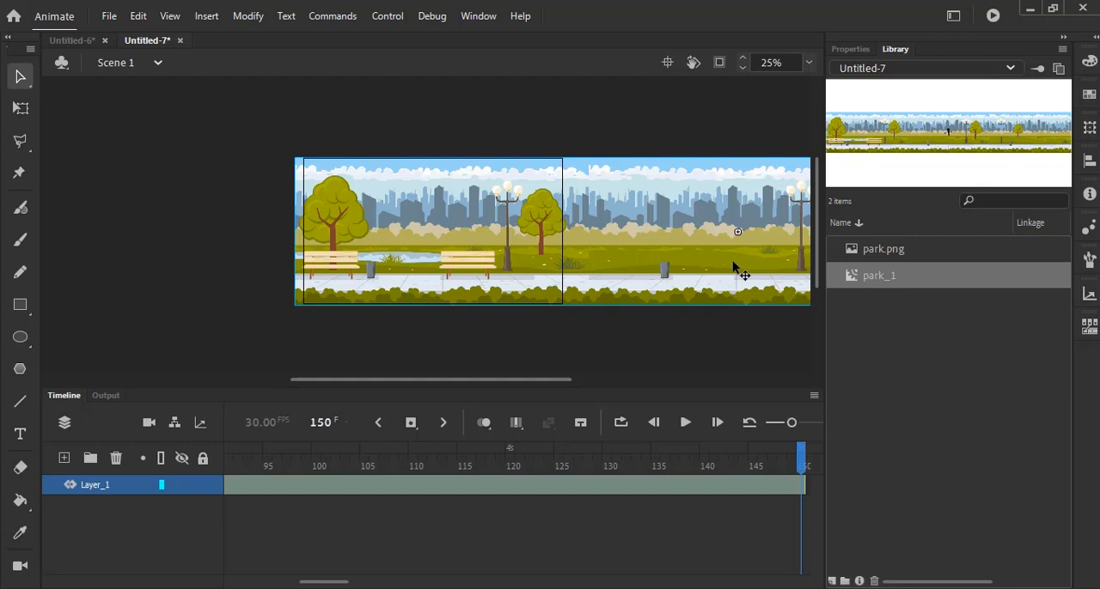
- At frame 150, move the park symbol left until its right end meets the stage's right edge, and play the timeline
left_click_drag(734, 269, 119, 244)
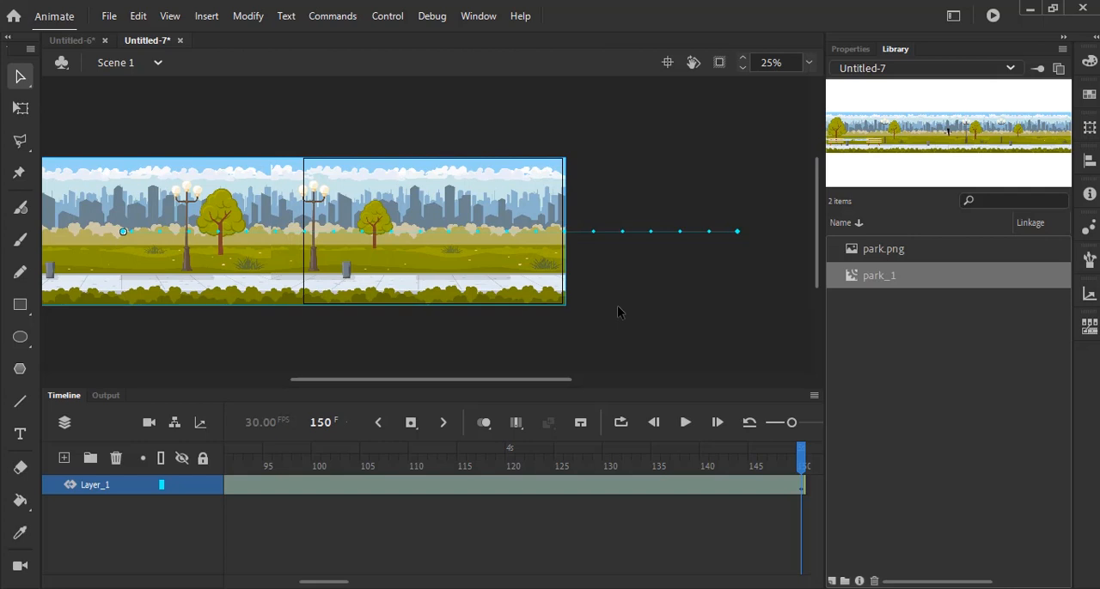
left_click(685, 423)
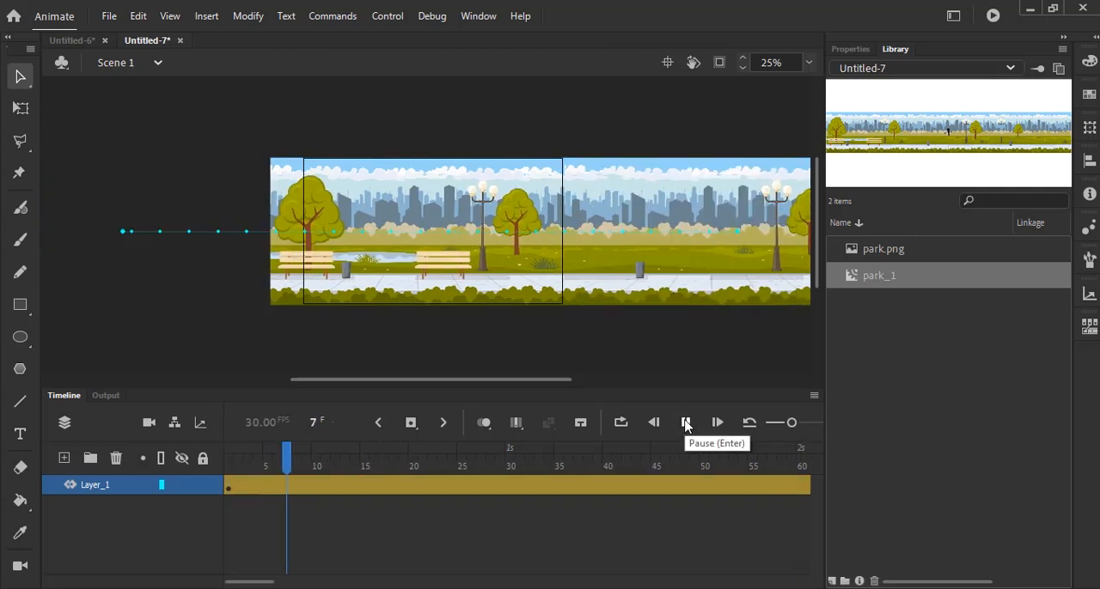
left_click(693, 348)
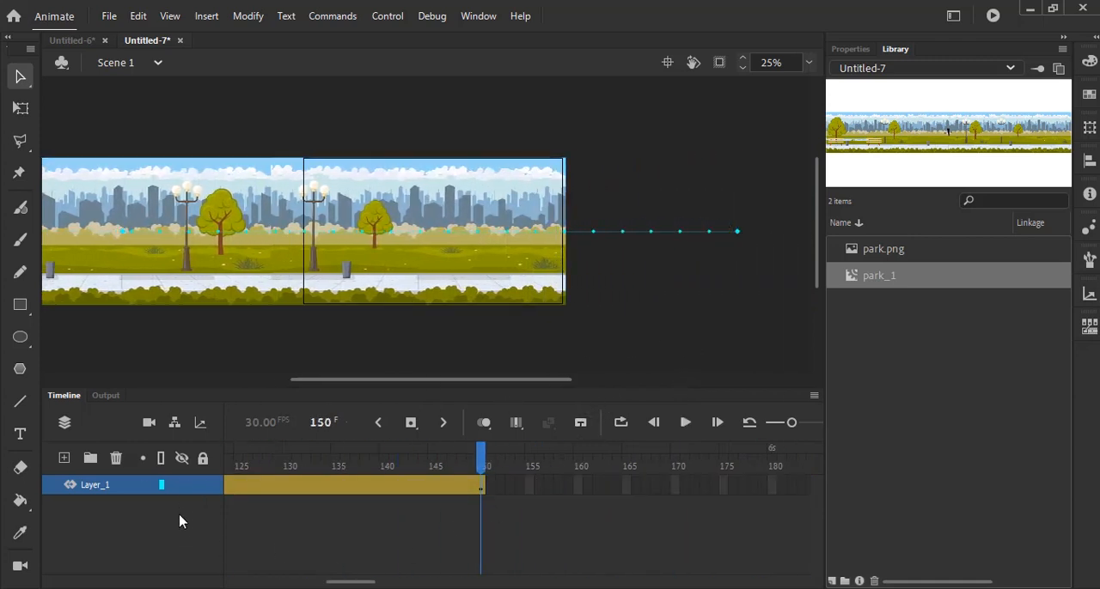
- Test the movie to watch the scrolling park background, and close the preview
left_click(382, 17)
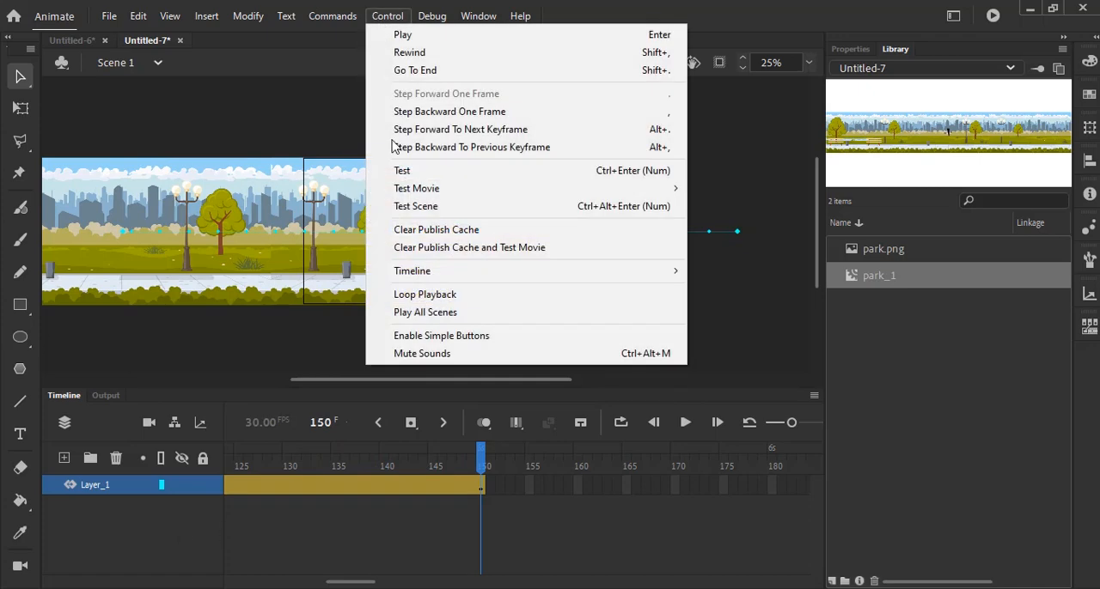
left_click(407, 173)
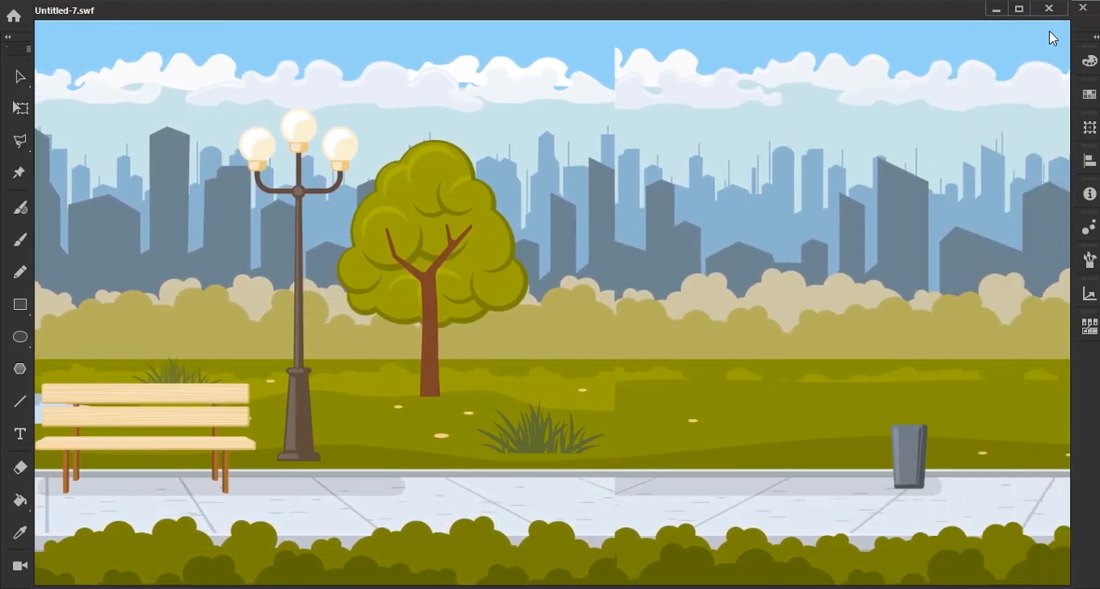
left_click(1048, 9)
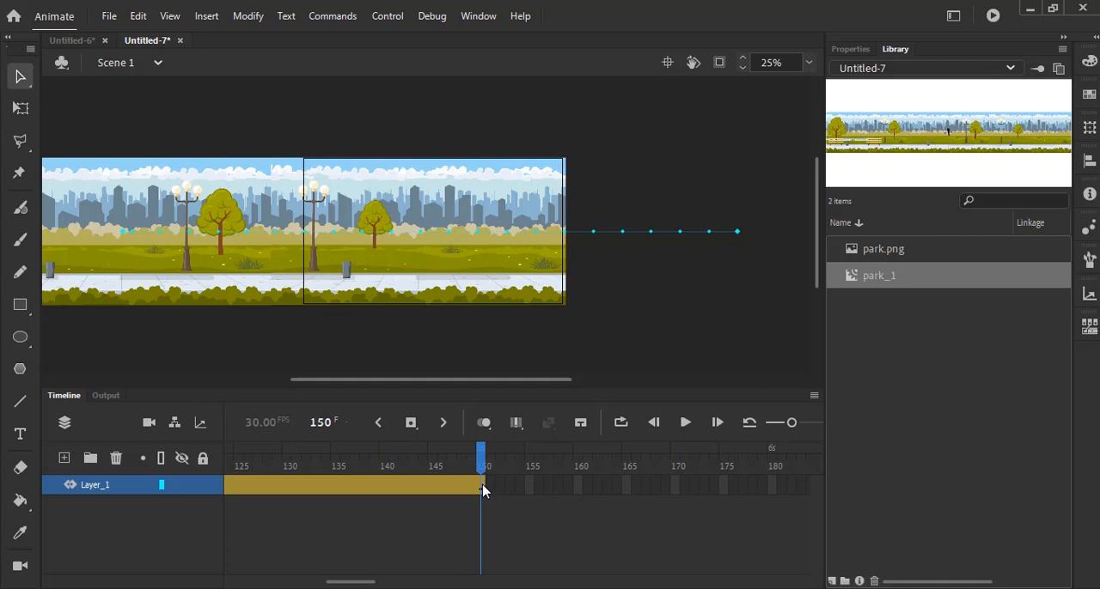
- Undo the park symbol's move at frame 150 and the extension of its tween span
double_click(479, 487)
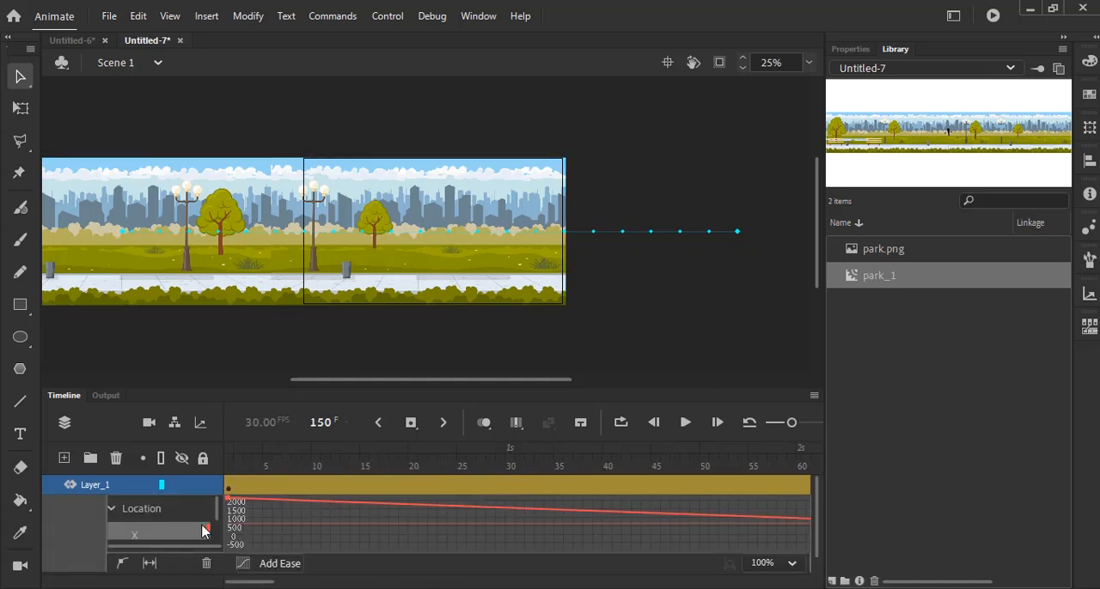
double_click(329, 487)
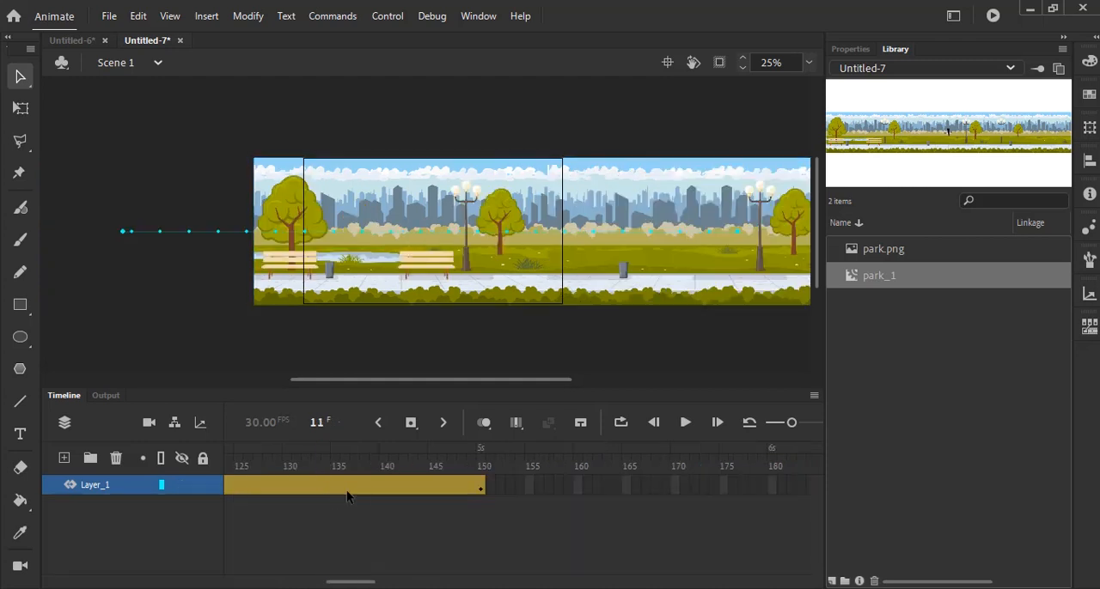
left_click(529, 537)
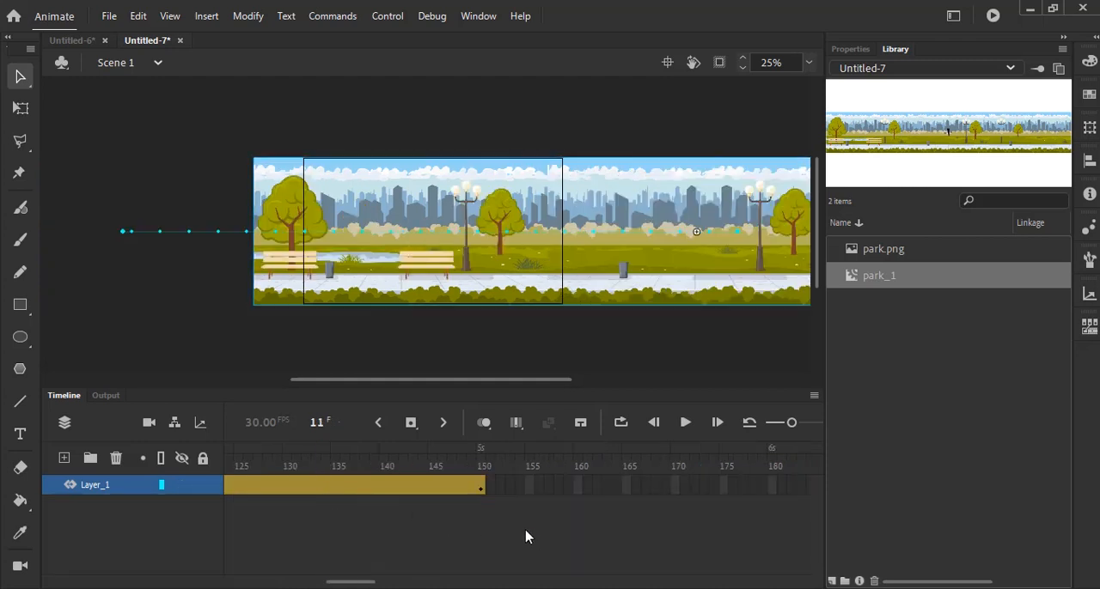
key("shift+period")
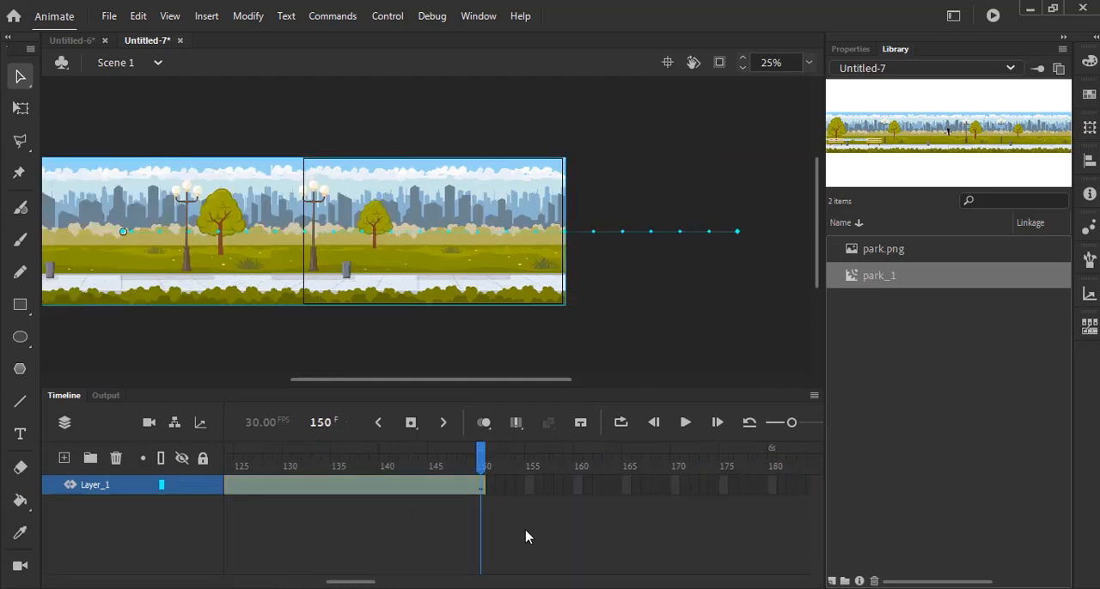
key("ctrl+z")
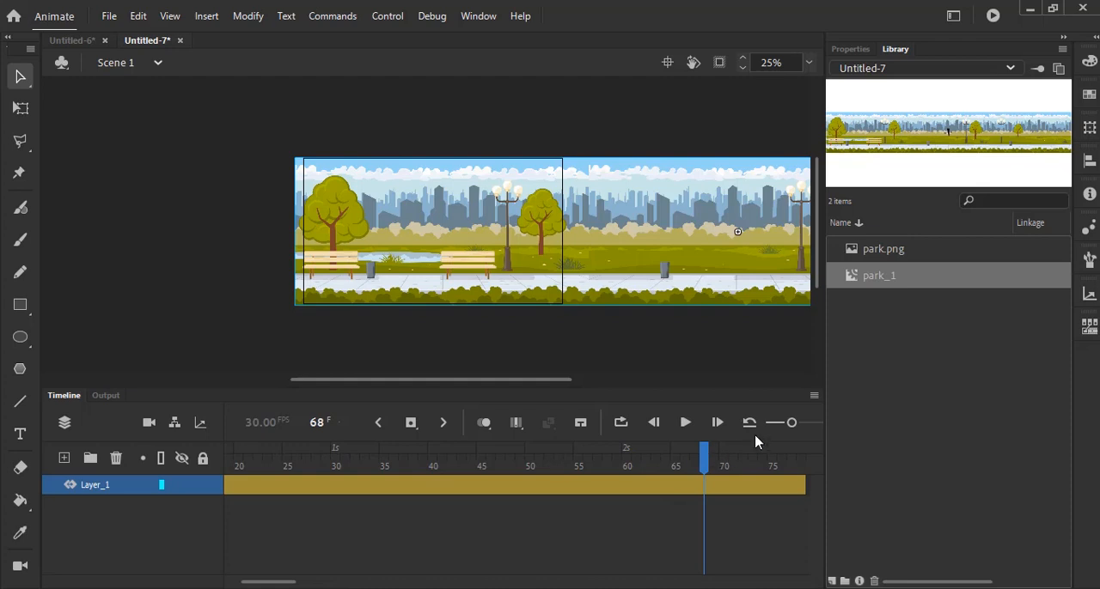
- Extend the park's motion tween span on Layer_1 to frame 180
left_click_drag(791, 423, 779, 423)
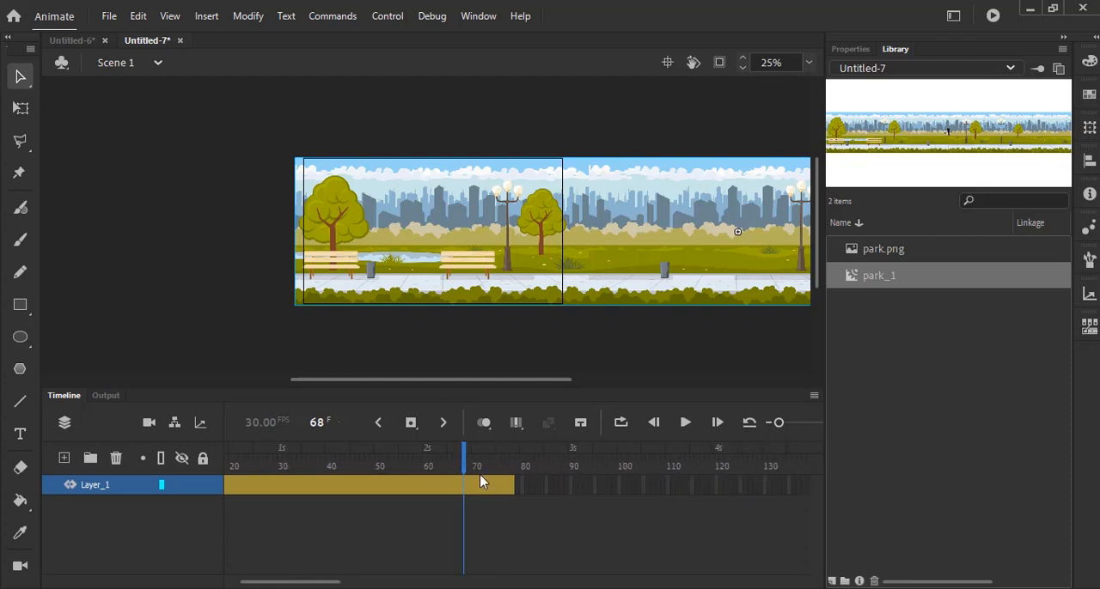
left_click_drag(512, 485, 569, 486)
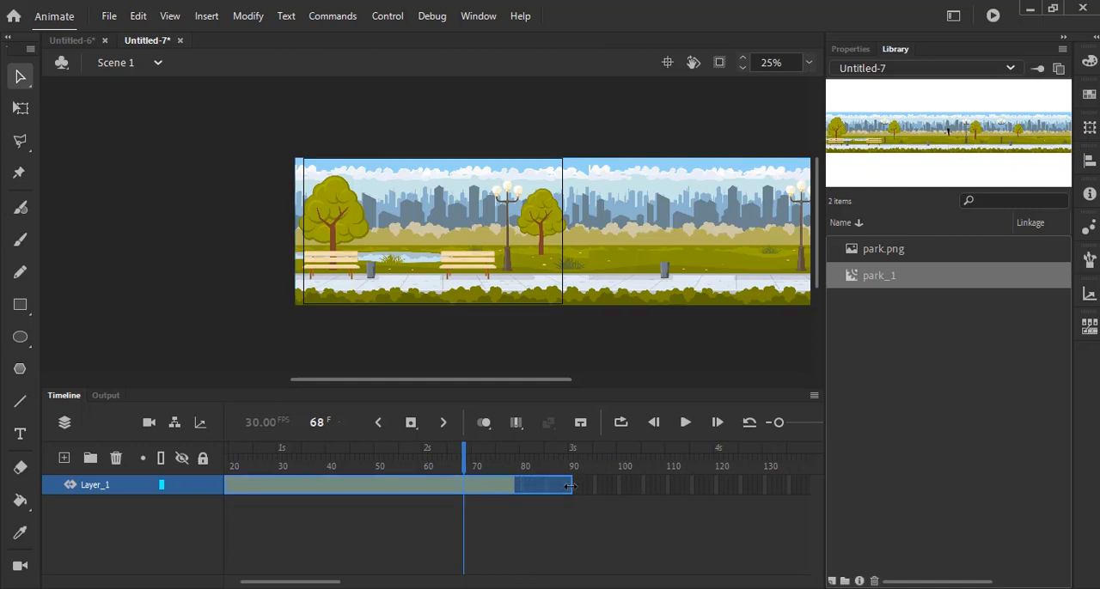
left_click_drag(569, 486, 593, 491)
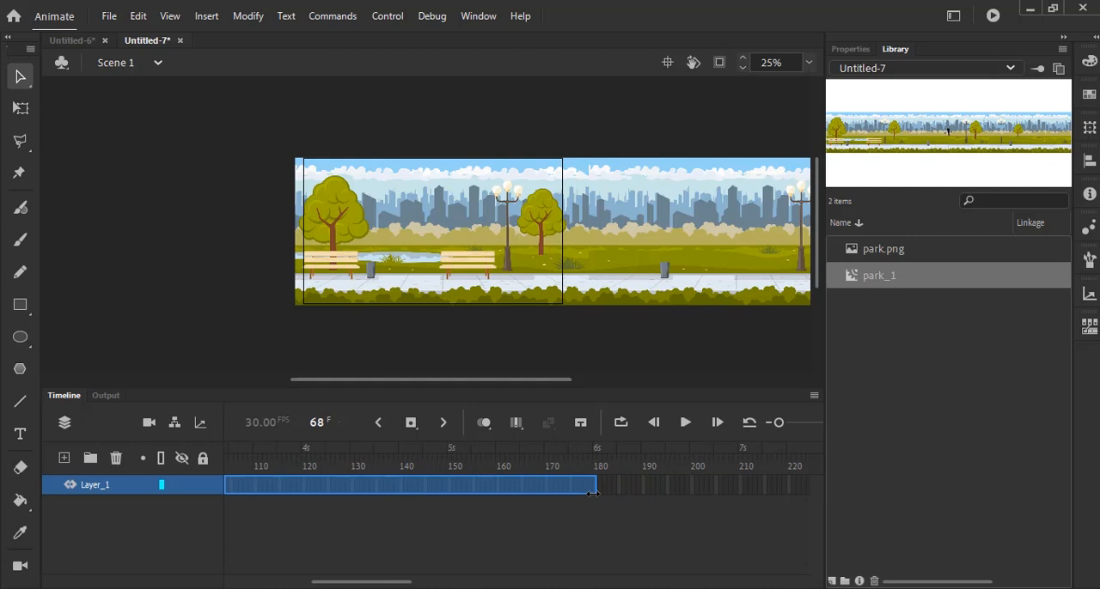
left_click_drag(593, 493, 595, 492)
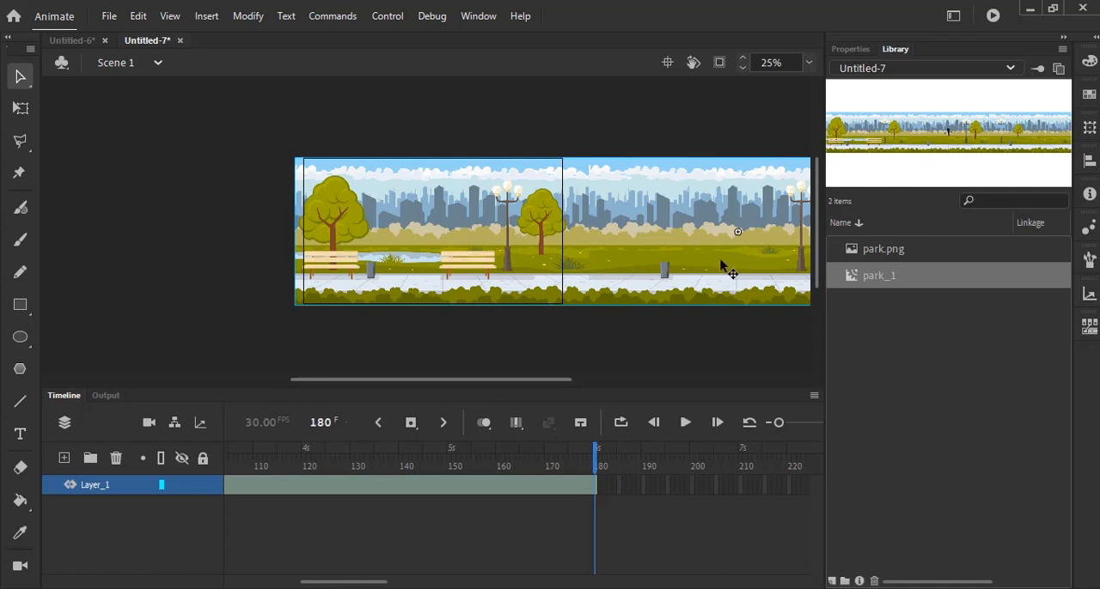
- At frame 180, move the park symbol left until its right end meets the stage's right edge, and test the movie
left_click_drag(744, 265, 135, 270)
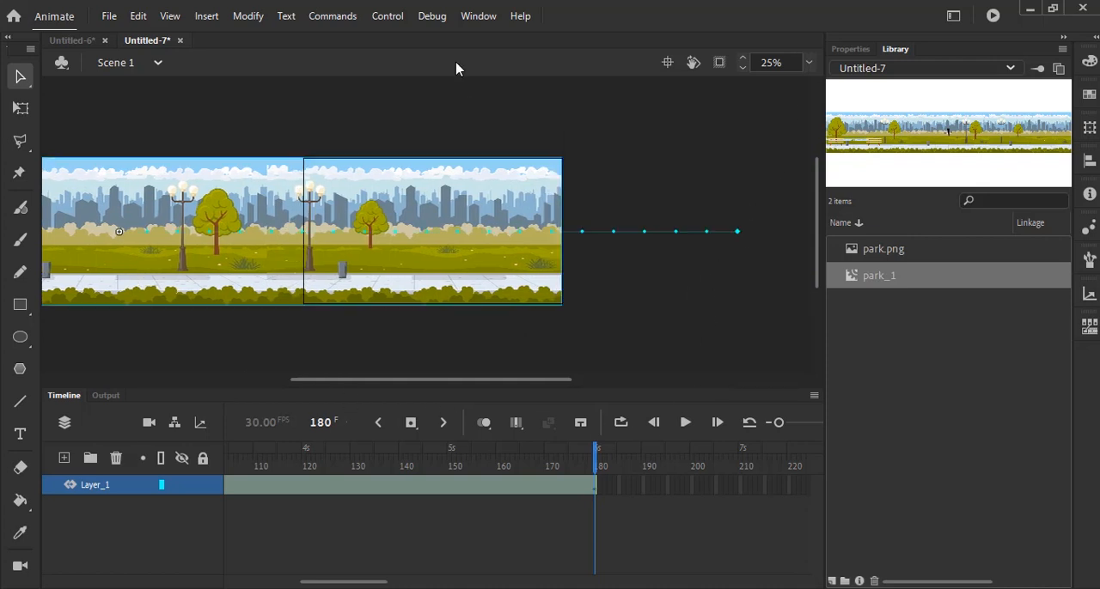
left_click(398, 14)
left_click(435, 170)
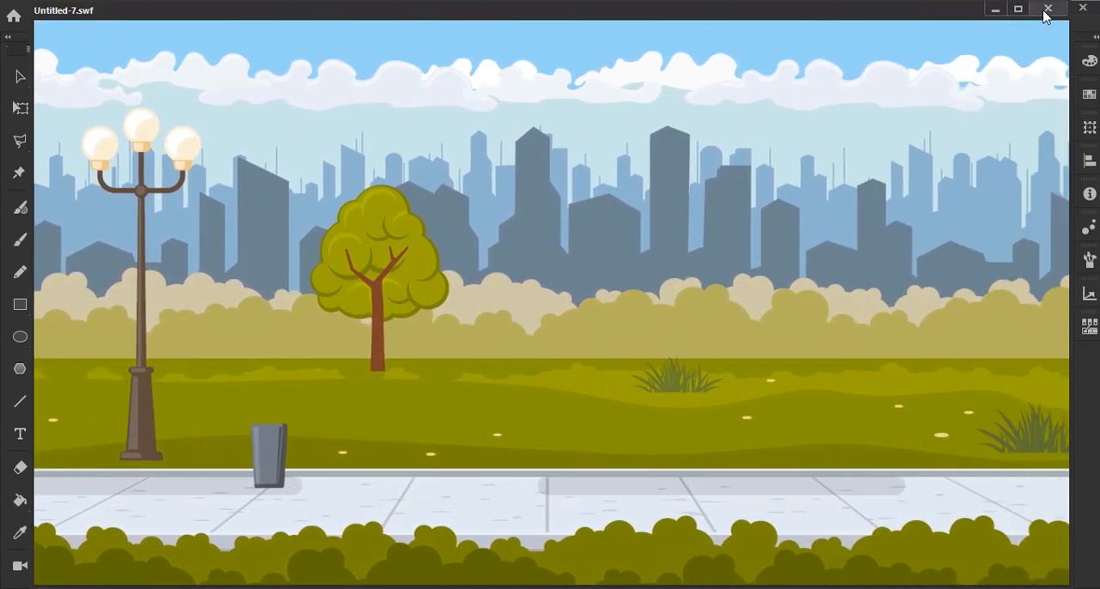
left_click(1047, 10)
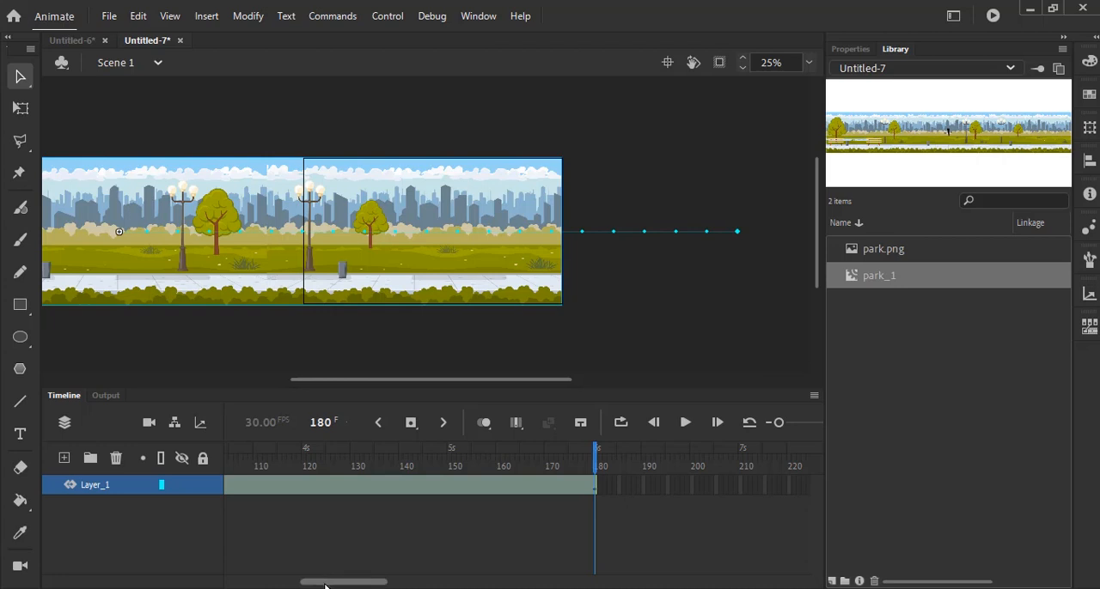
- Rename Layer_1 as park
left_click_drag(315, 581, 189, 584)
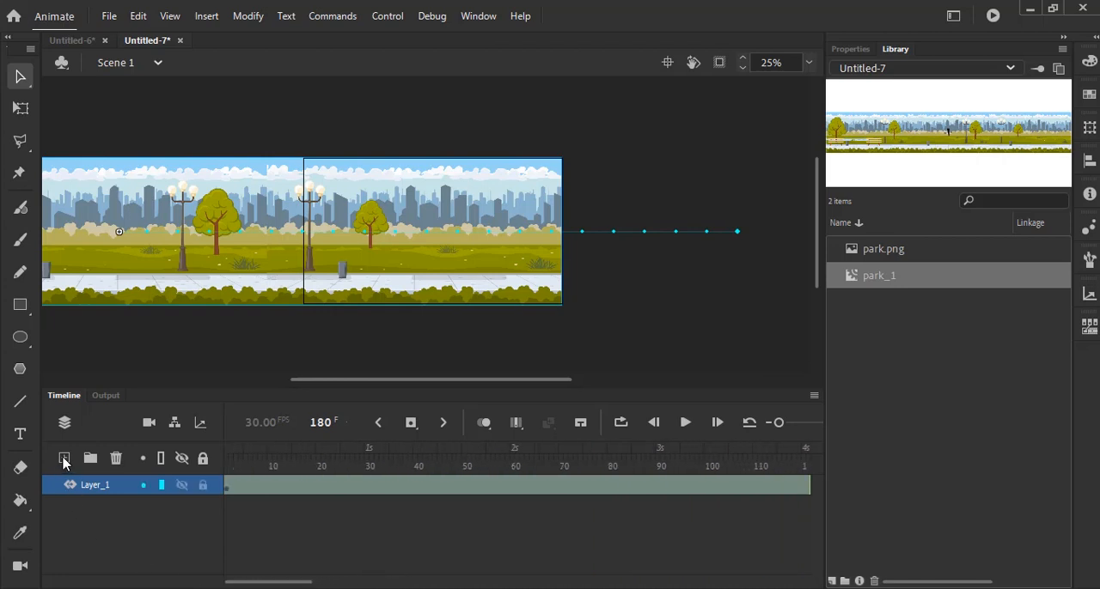
double_click(86, 487)
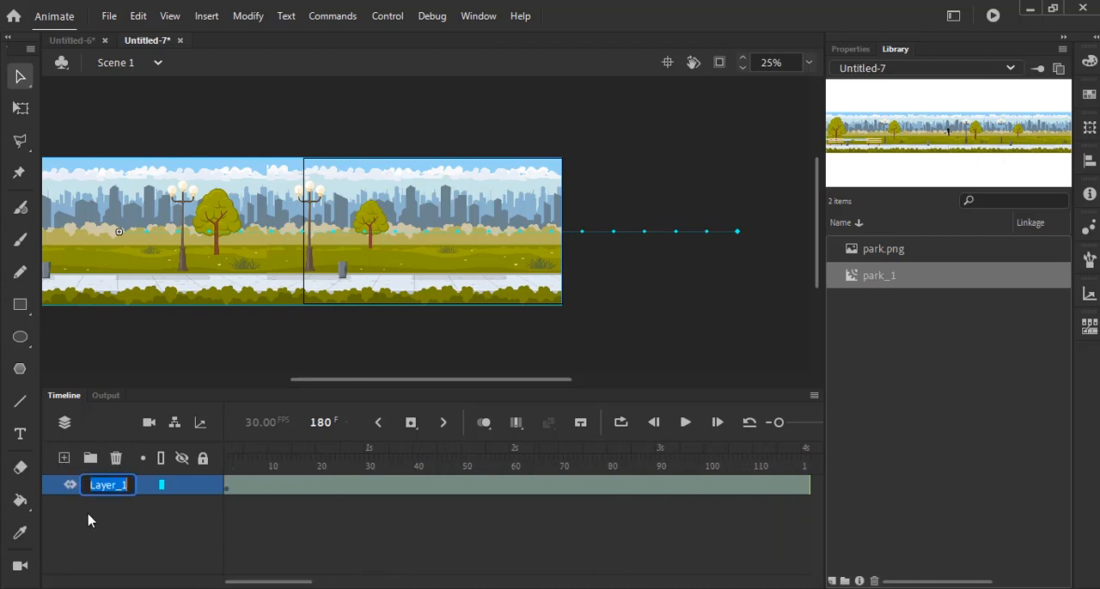
type("park")
key("Return")
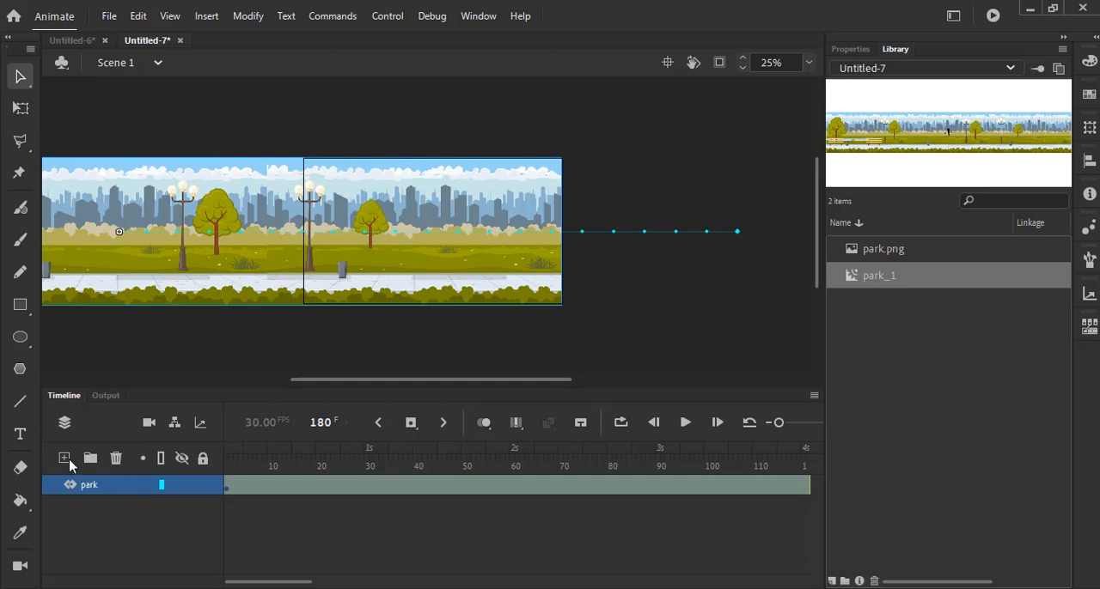
- Add a new layer above the park layer and name it ball
left_click(64, 458)
left_click(97, 487)
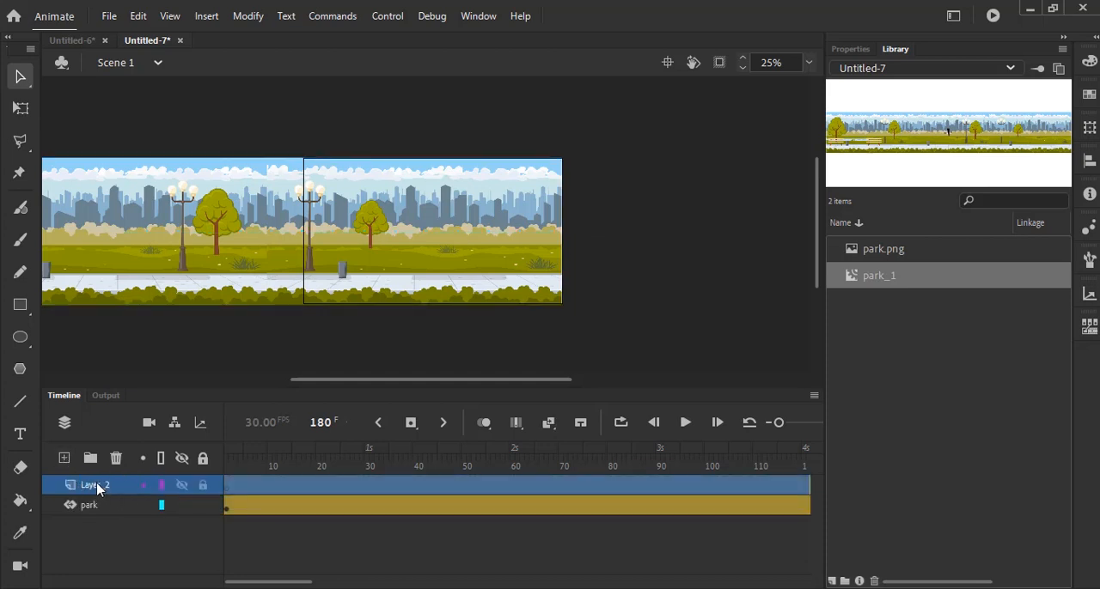
double_click(97, 487)
type("ball")
key("Return")
left_click(164, 530)
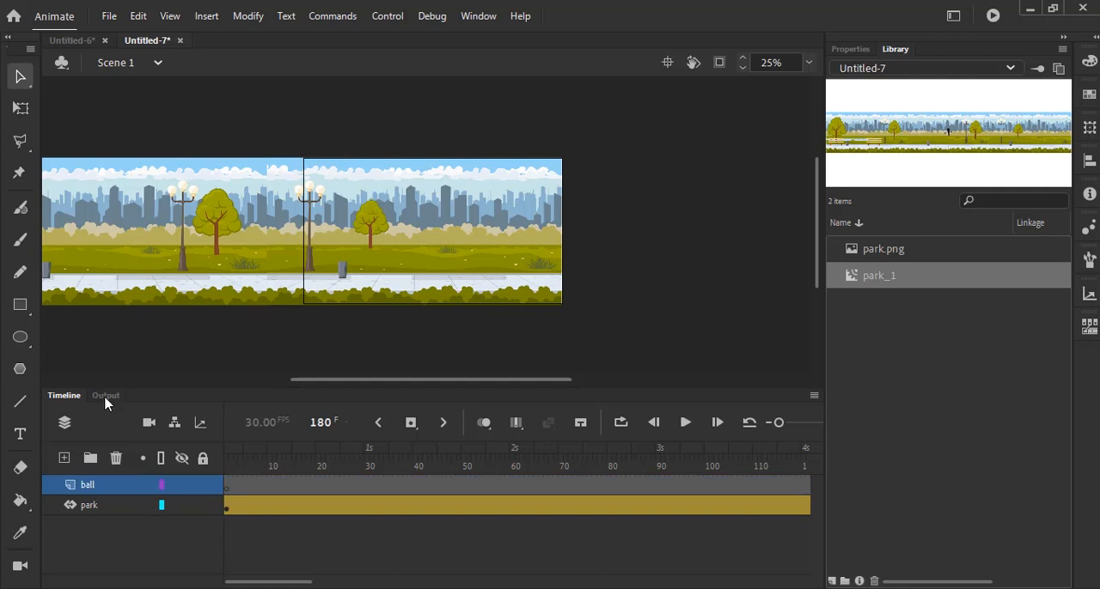
- Return the playhead to frame 1, fit the stage in view, and lock the park layer
left_click(20, 338)
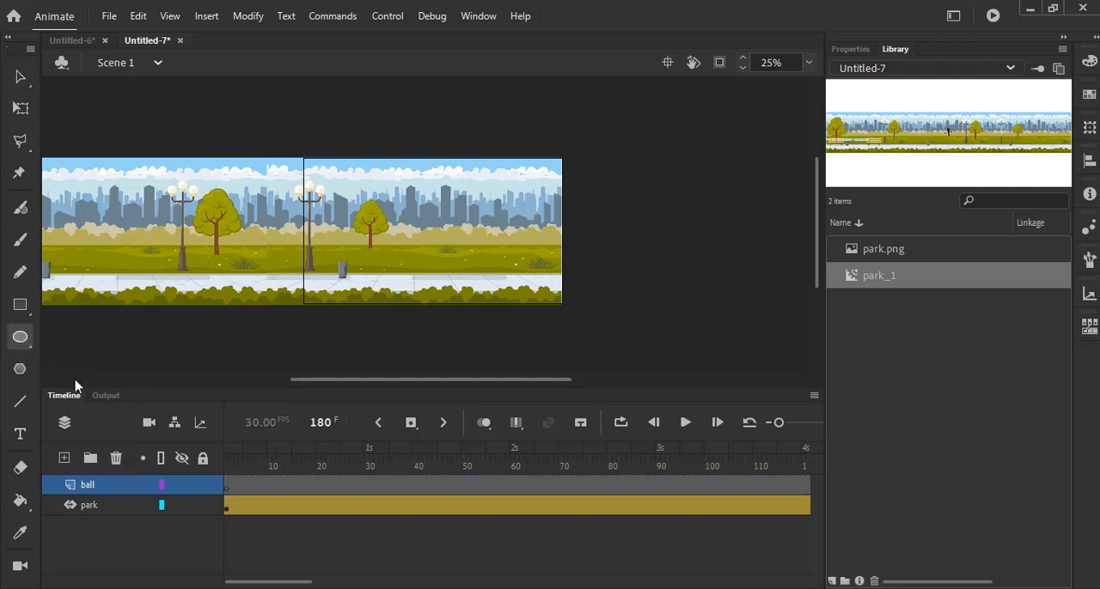
left_click_drag(415, 384, 155, 386)
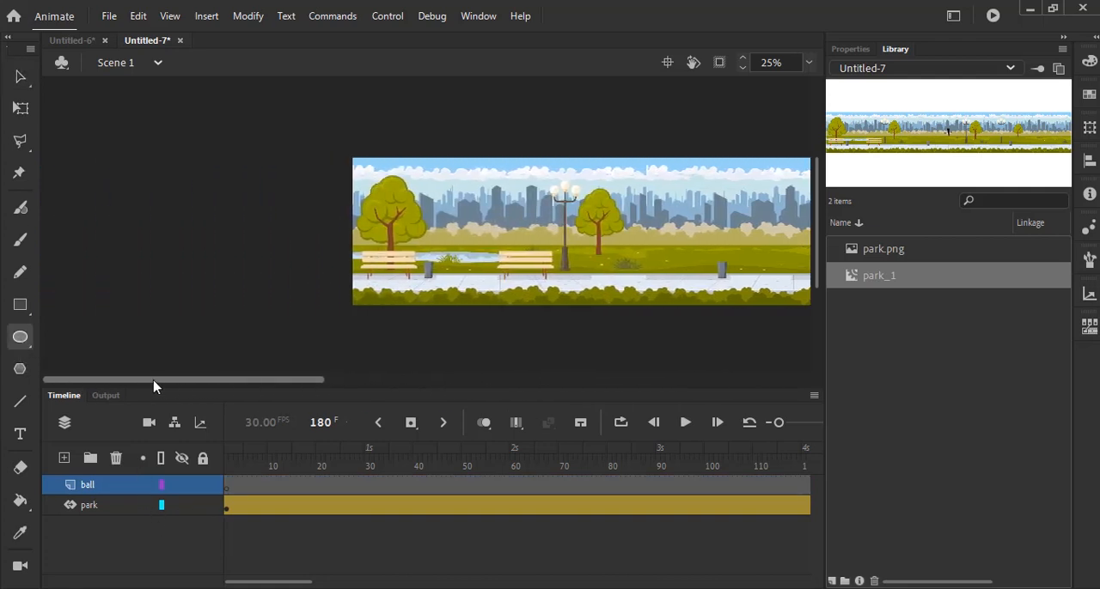
left_click(236, 455)
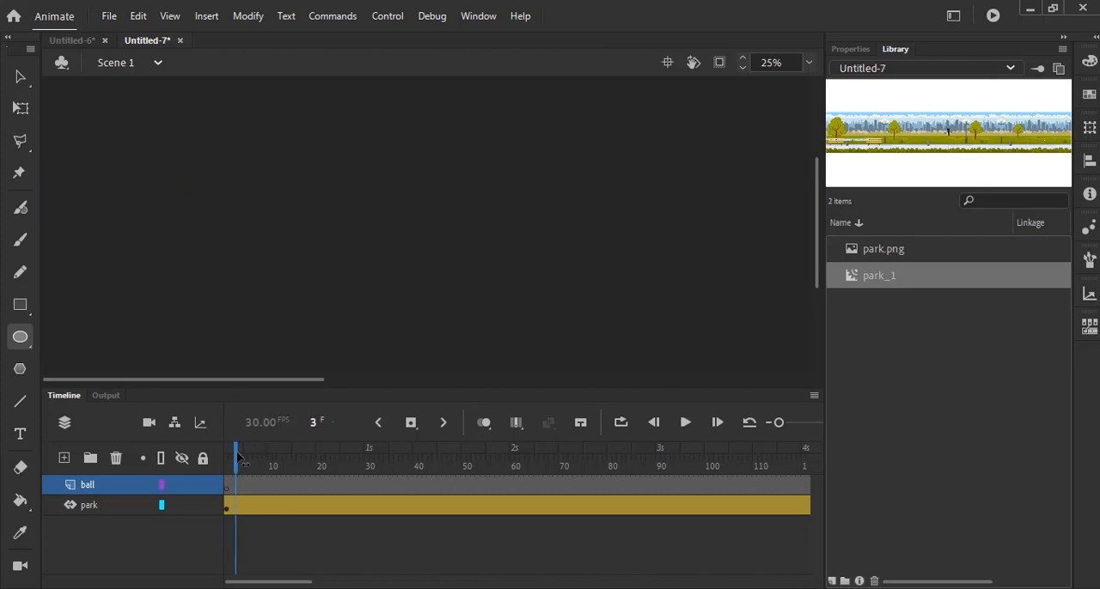
left_click_drag(240, 458, 207, 458)
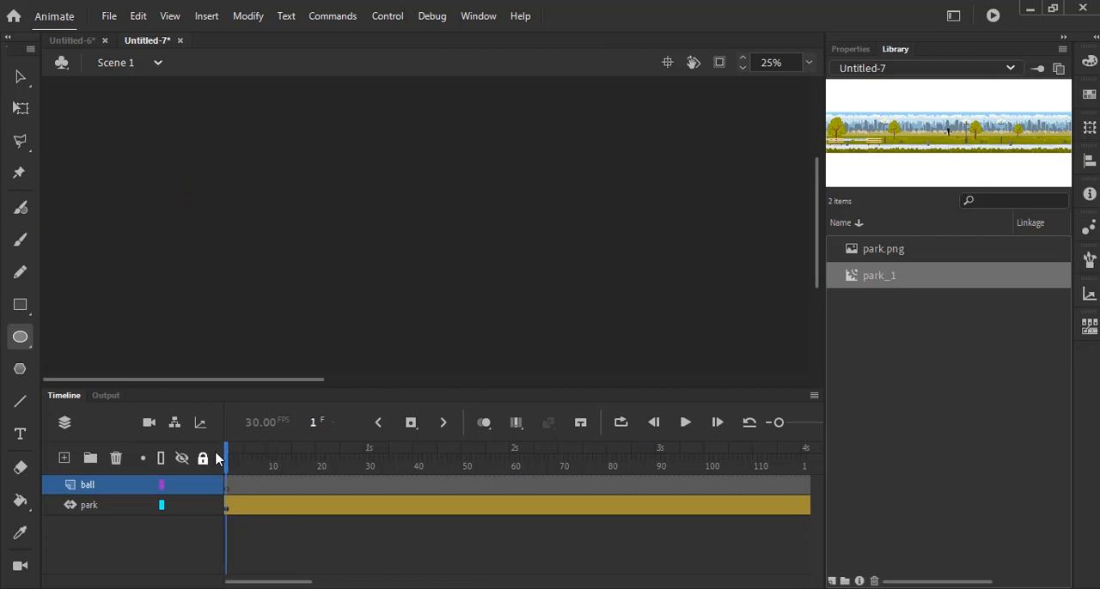
left_click(808, 62)
left_click(813, 86)
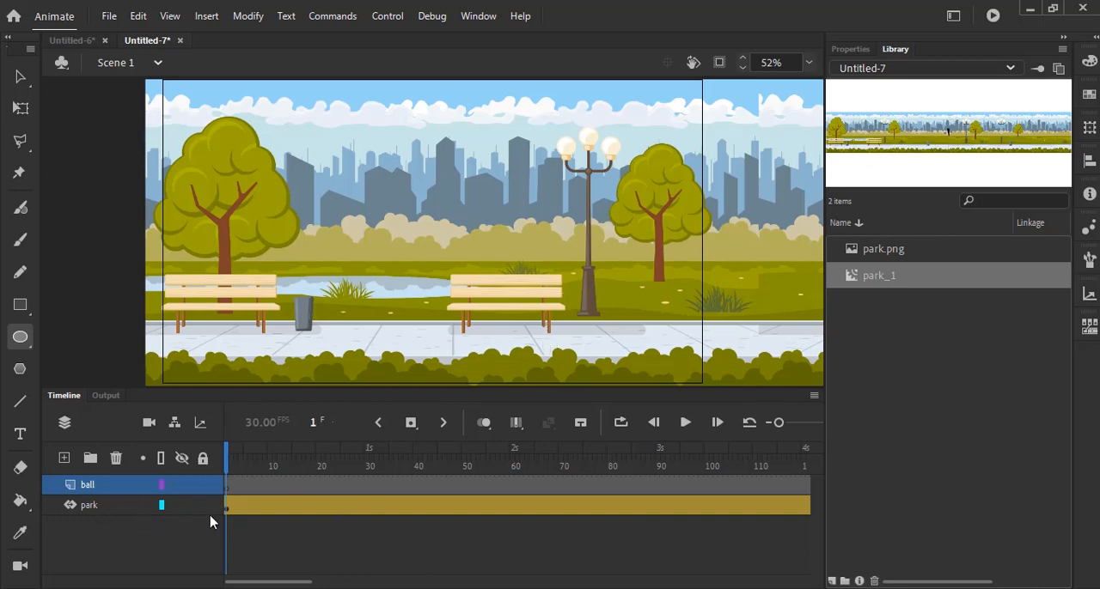
left_click(203, 506)
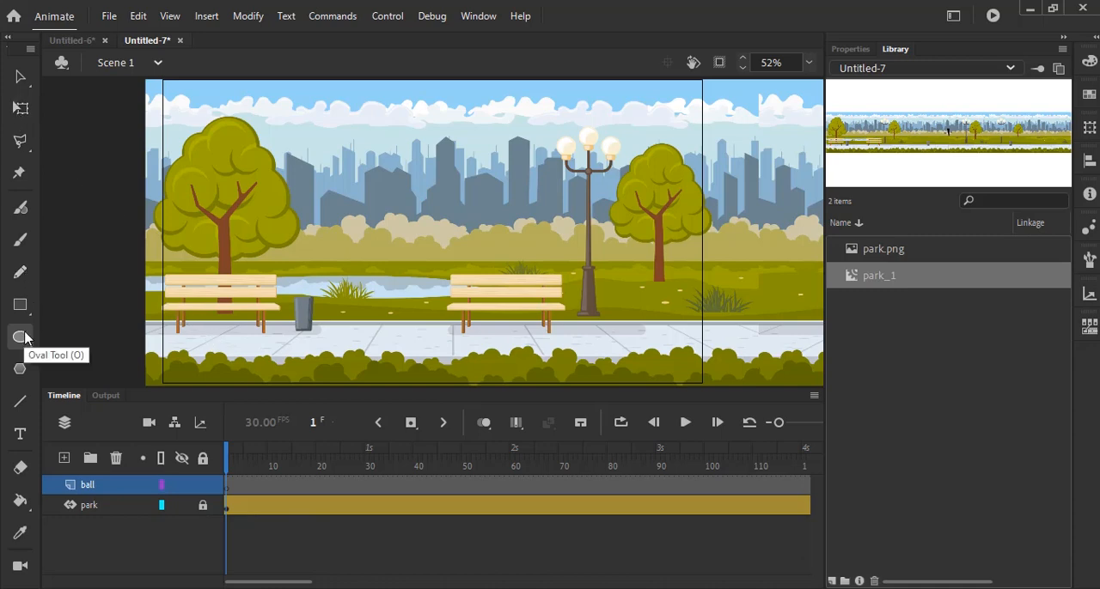
- With the Oval tool and the red radial gradient fill, draw a ball about 78 px wide on the pasteboard left of the stage
left_click(850, 49)
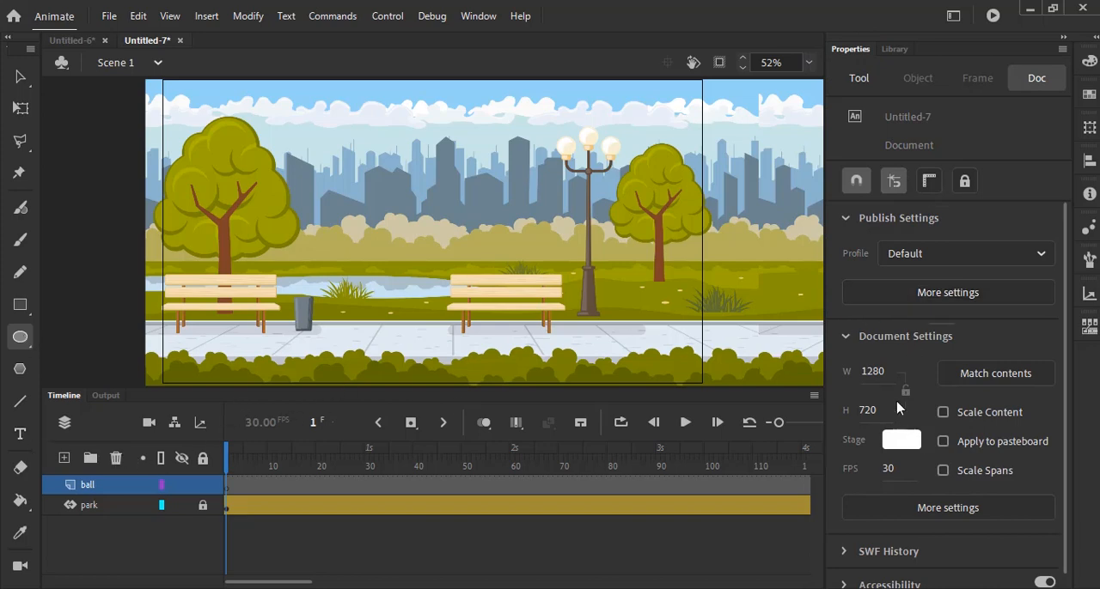
scroll(902, 387, "down", 1)
scroll(902, 380, "up", 1)
left_click(21, 77)
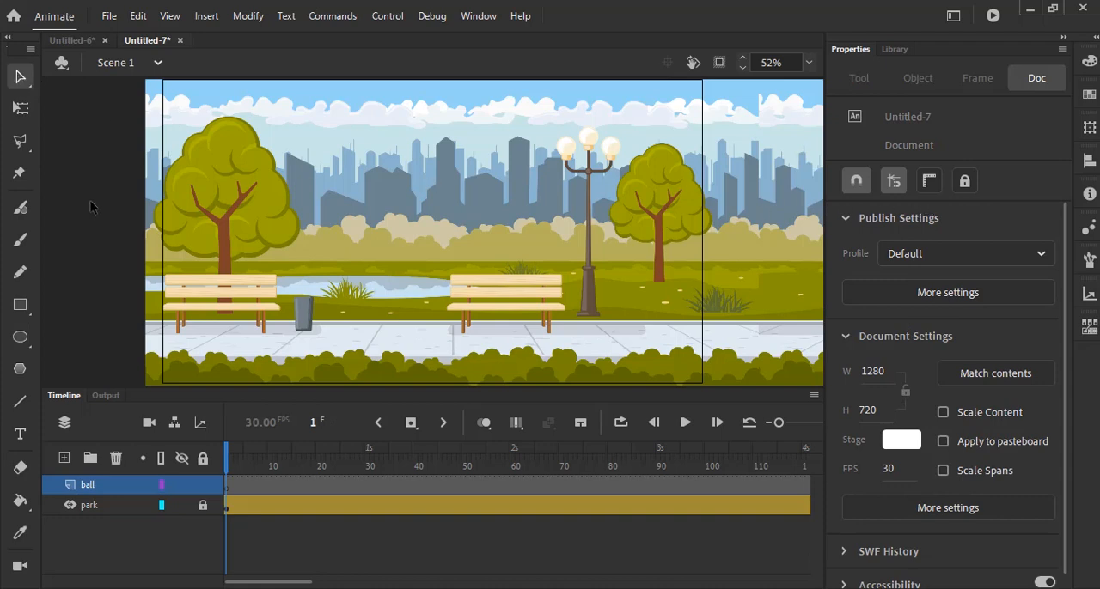
left_click(21, 337)
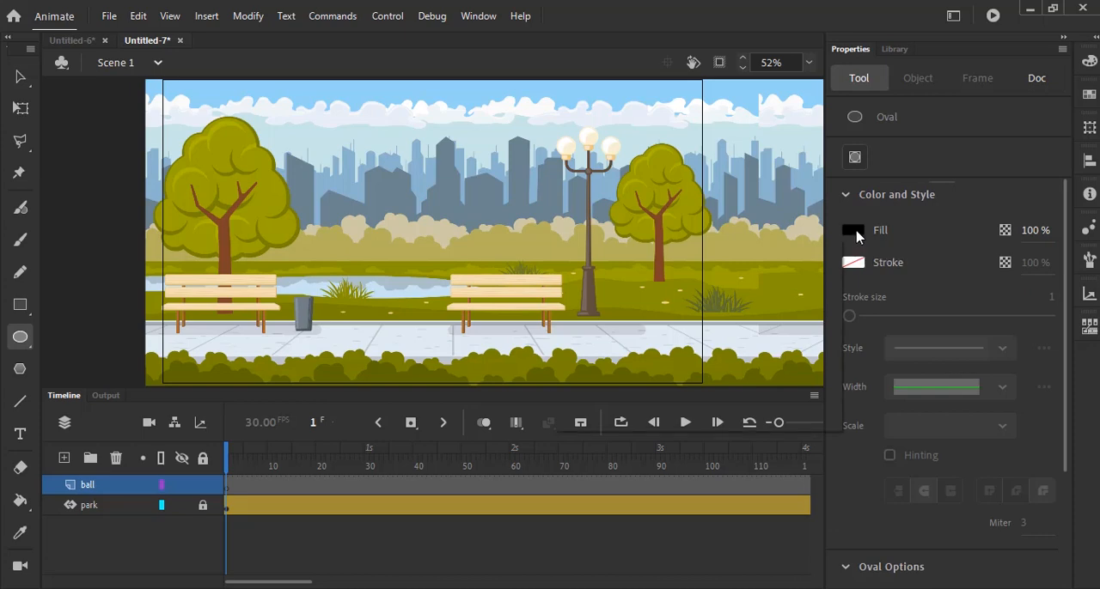
left_click(853, 231)
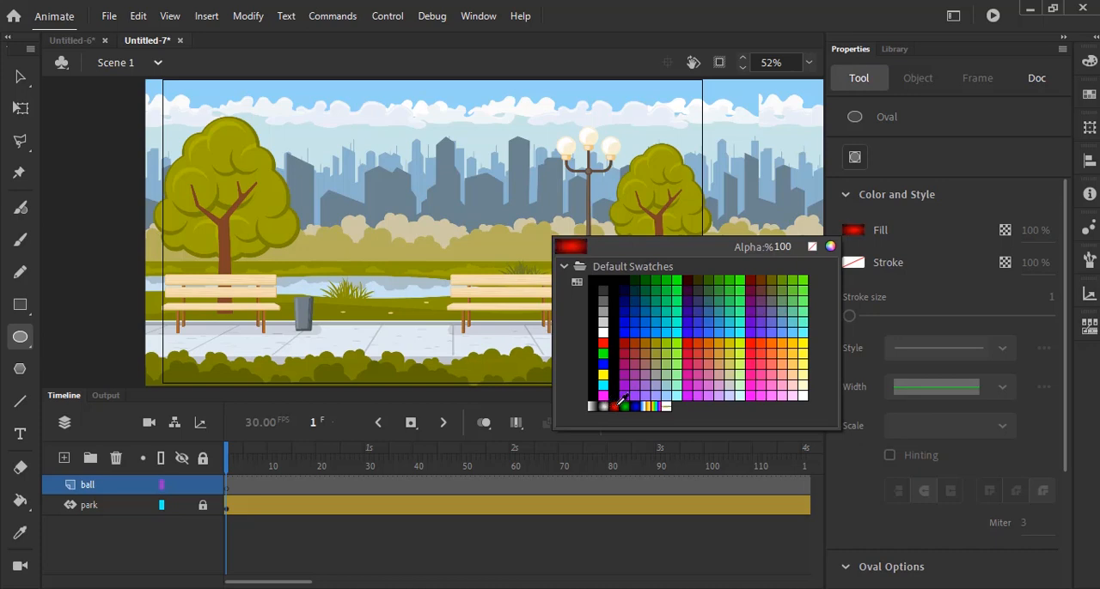
left_click(615, 406)
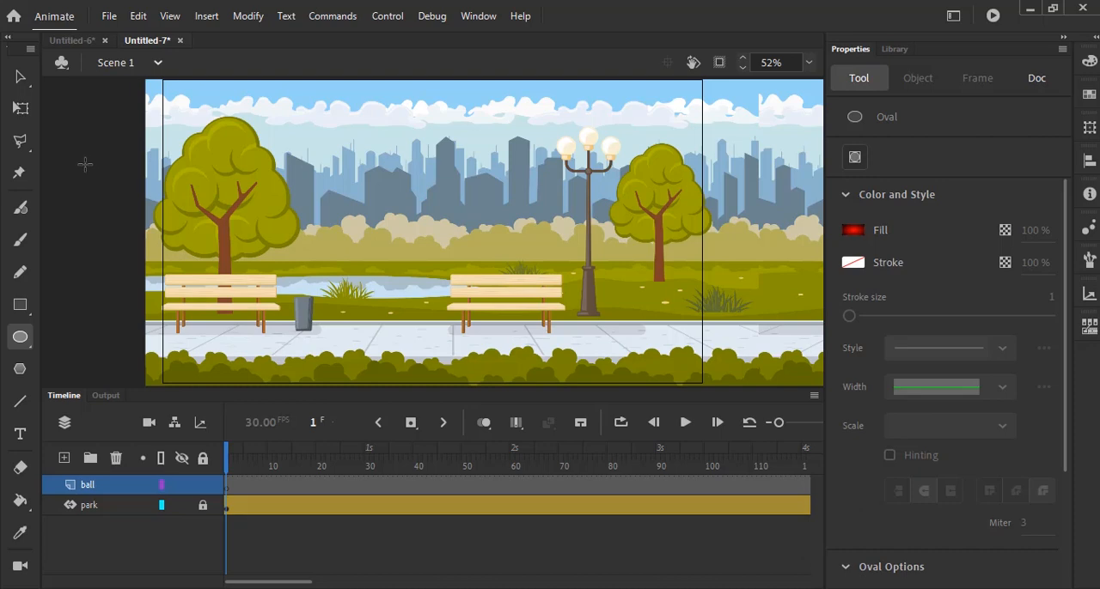
mouse_move(81, 157)
left_mouse_down()
mouse_move(124, 201)
mouse_move(108, 193)
left_mouse_up()
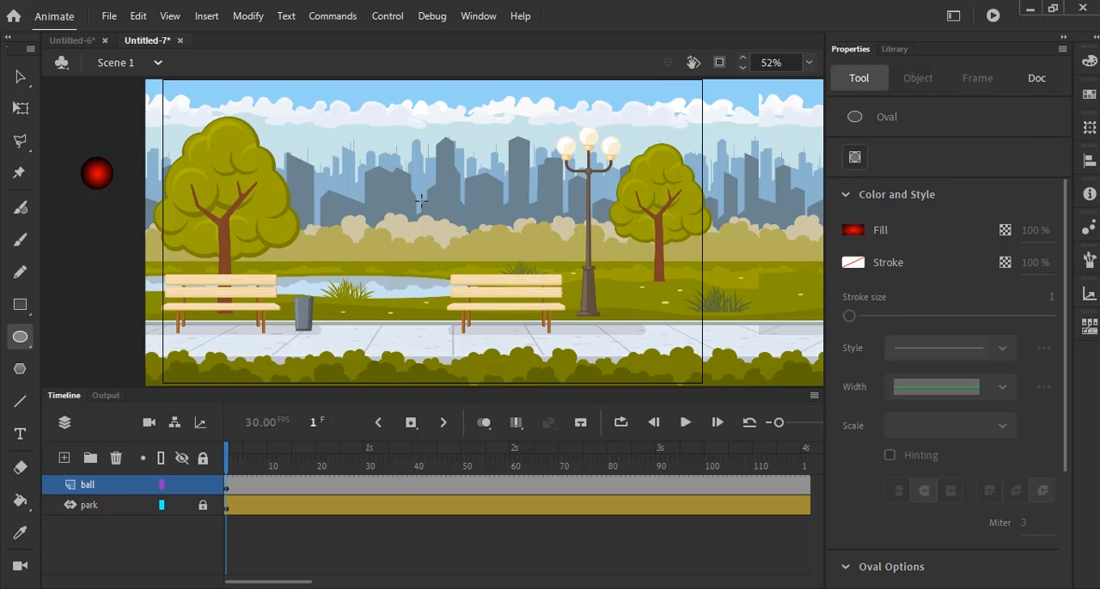
- Convert the red ball shape to a Movie Clip symbol named ball_01
left_click(20, 77)
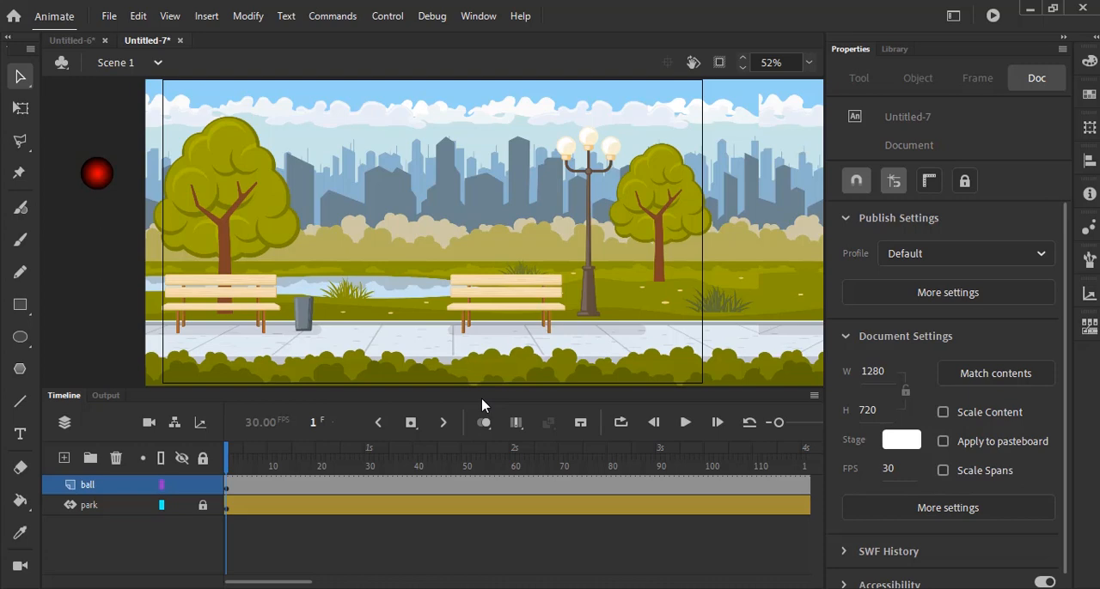
left_click(106, 177)
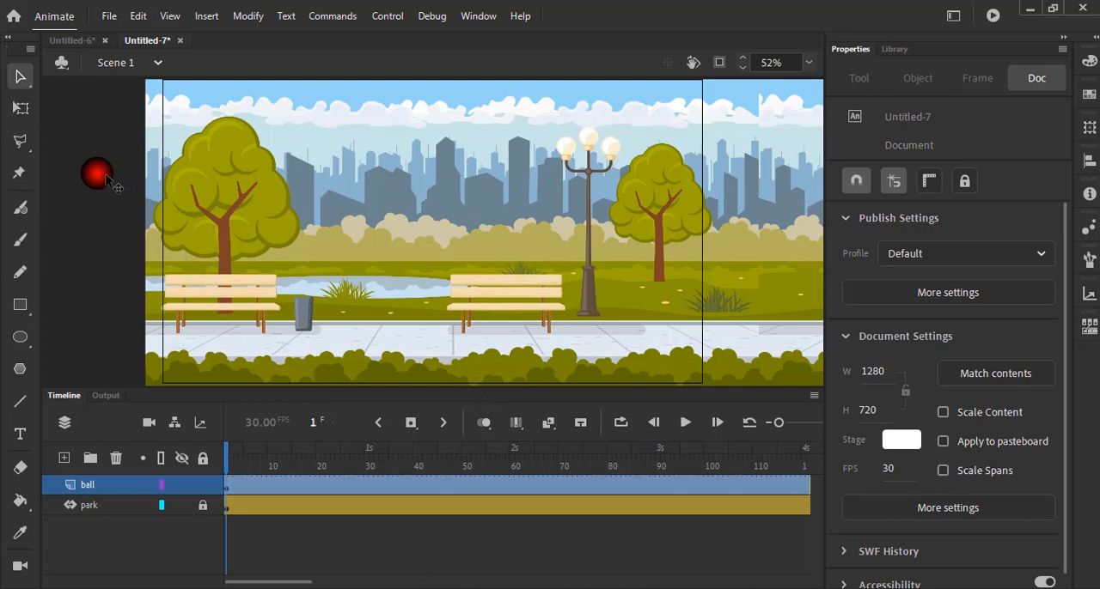
right_click(106, 177)
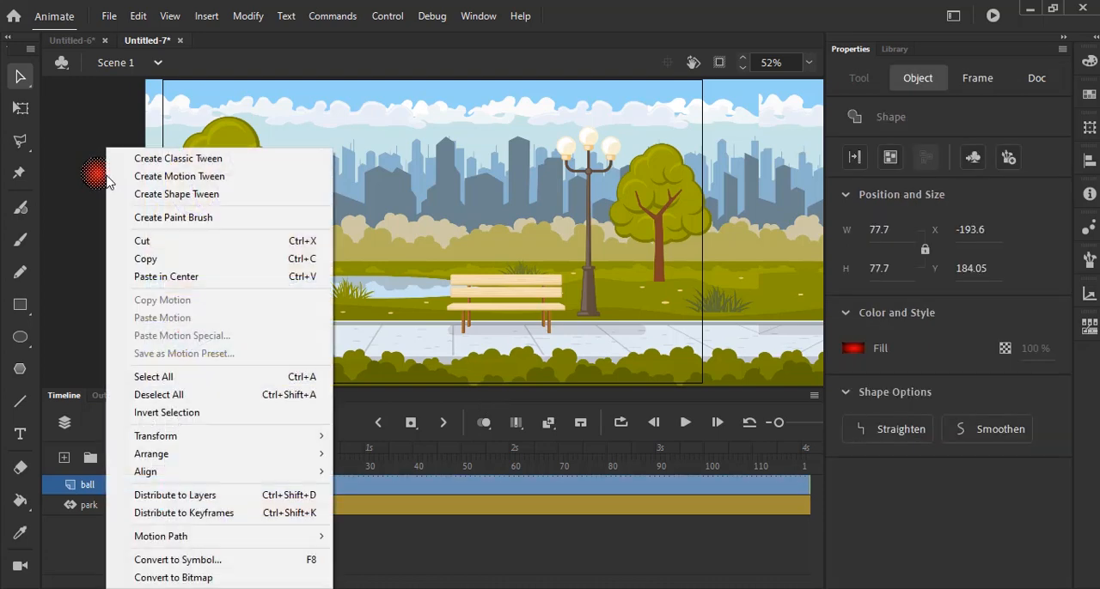
left_click(186, 563)
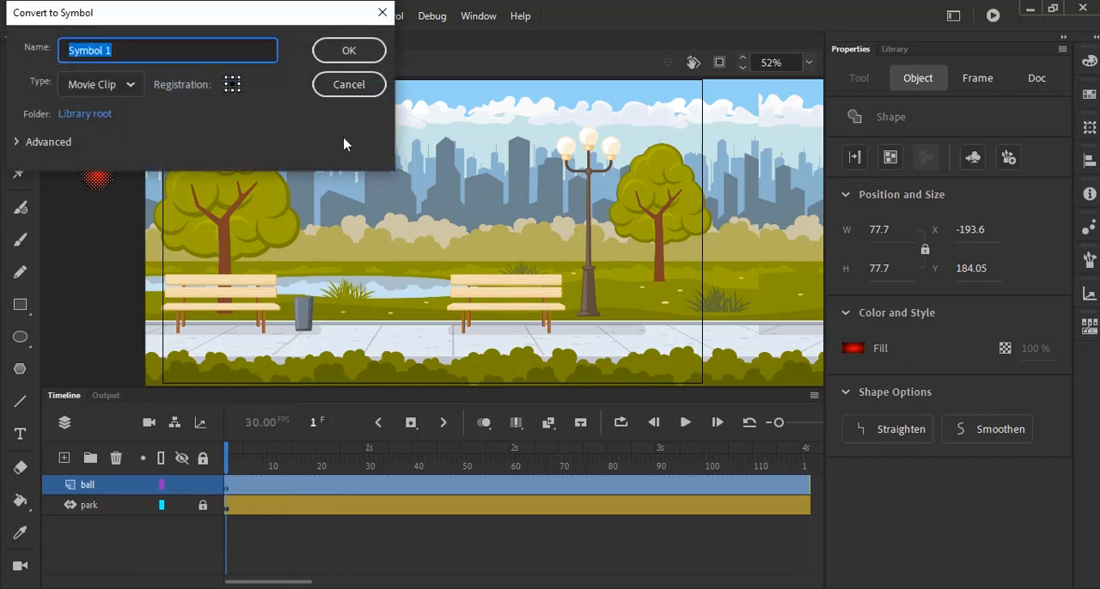
type("ball_01")
key("Return")
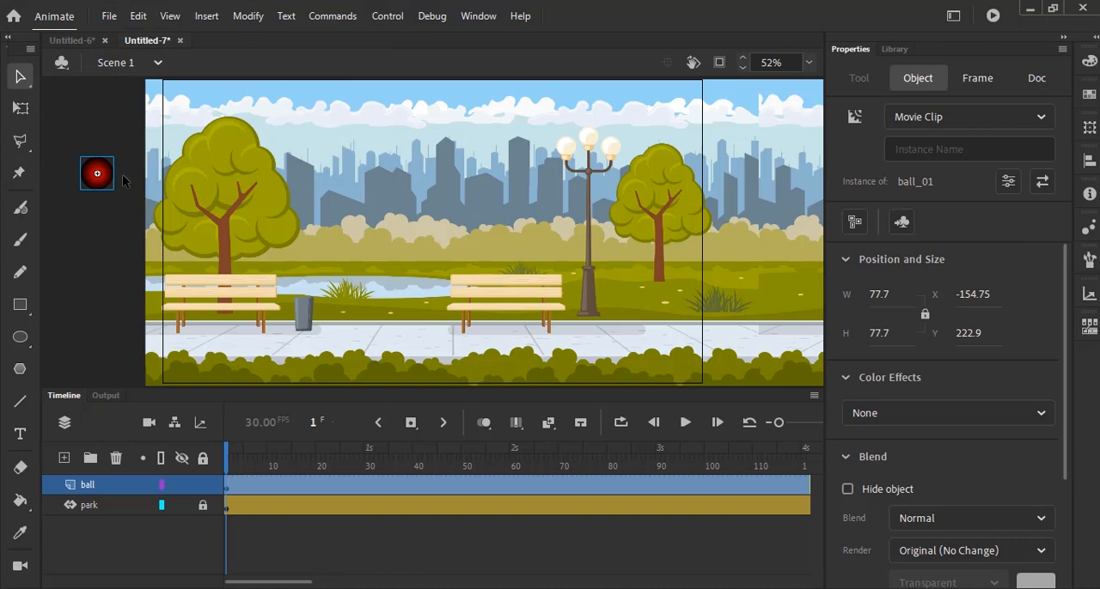
- Apply a motion tween to the ball, and at frame 30 move it down onto the sidewalk at about X 148, Y 585
left_click(207, 16)
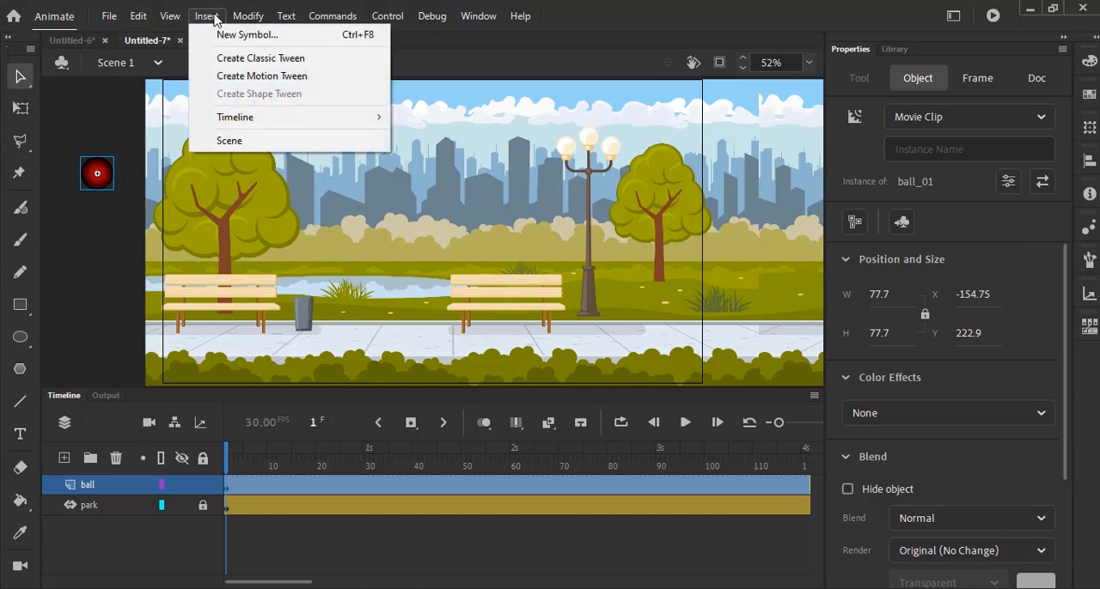
left_click(262, 77)
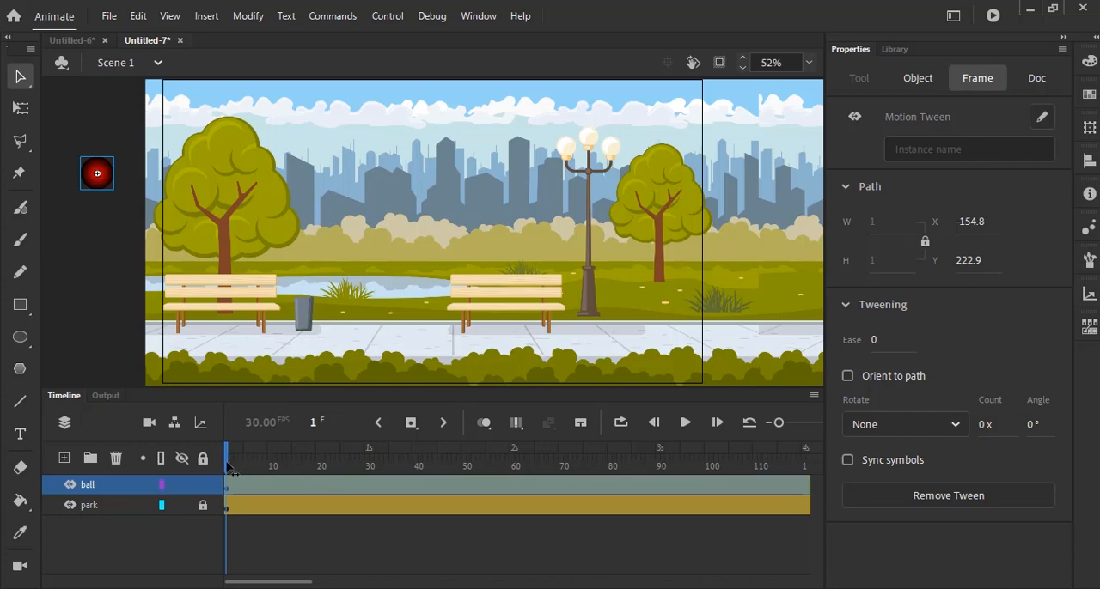
left_click_drag(229, 469, 370, 497)
left_click(130, 103)
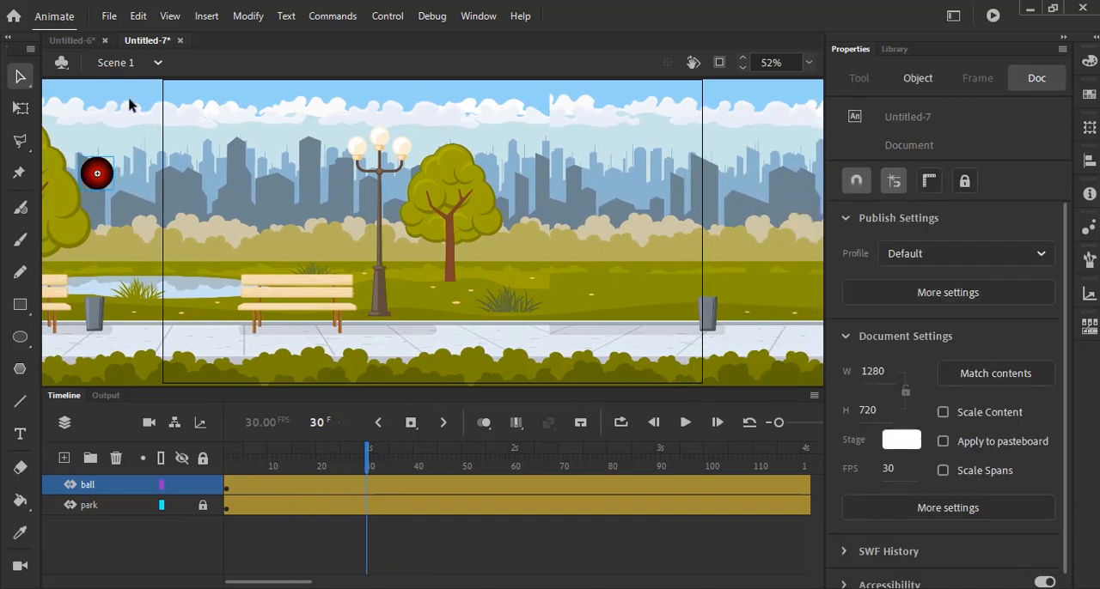
left_click_drag(98, 174, 225, 324)
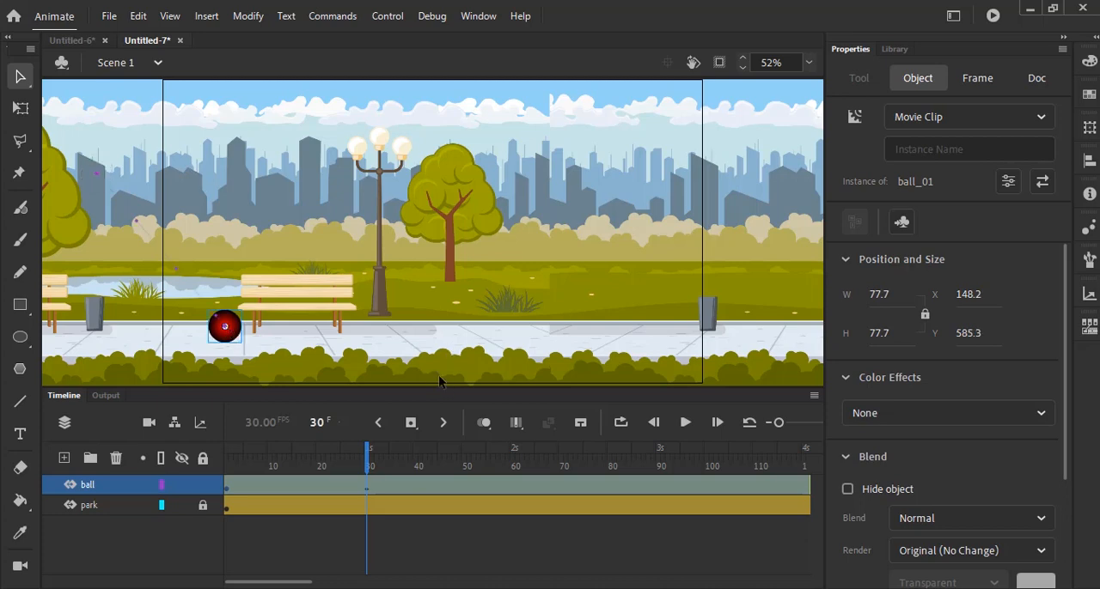
- Animate the first bounce: raise the ball to about X 302, Y 487 at frame 45 and lower it to about X 394, Y 597 at frame 60
left_click_drag(369, 462, 442, 477)
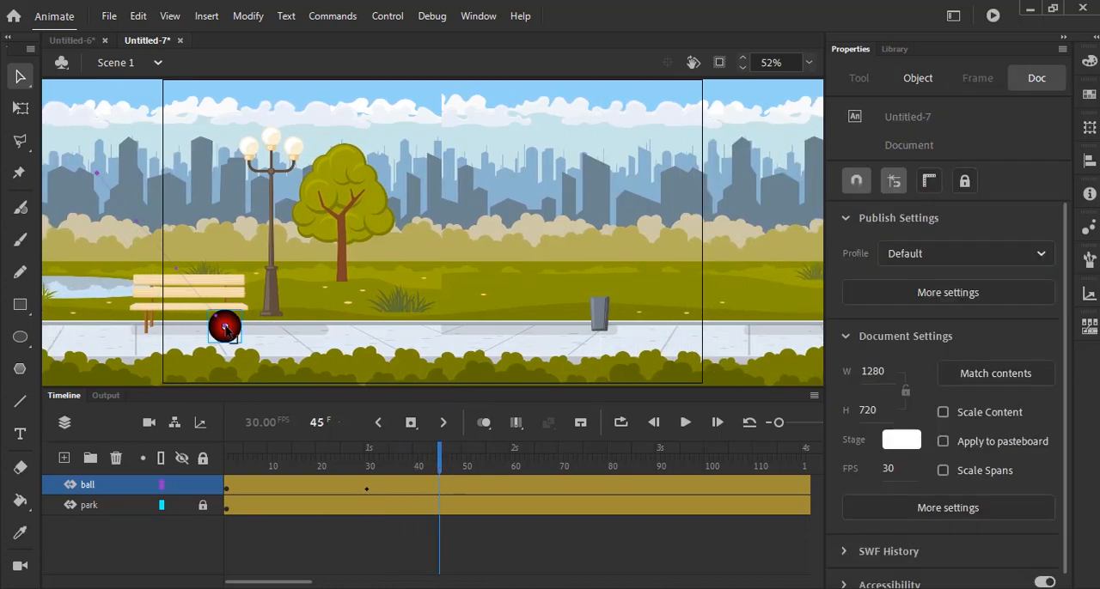
mouse_move(227, 330)
left_mouse_down()
mouse_move(274, 287)
mouse_move(233, 330)
left_mouse_up()
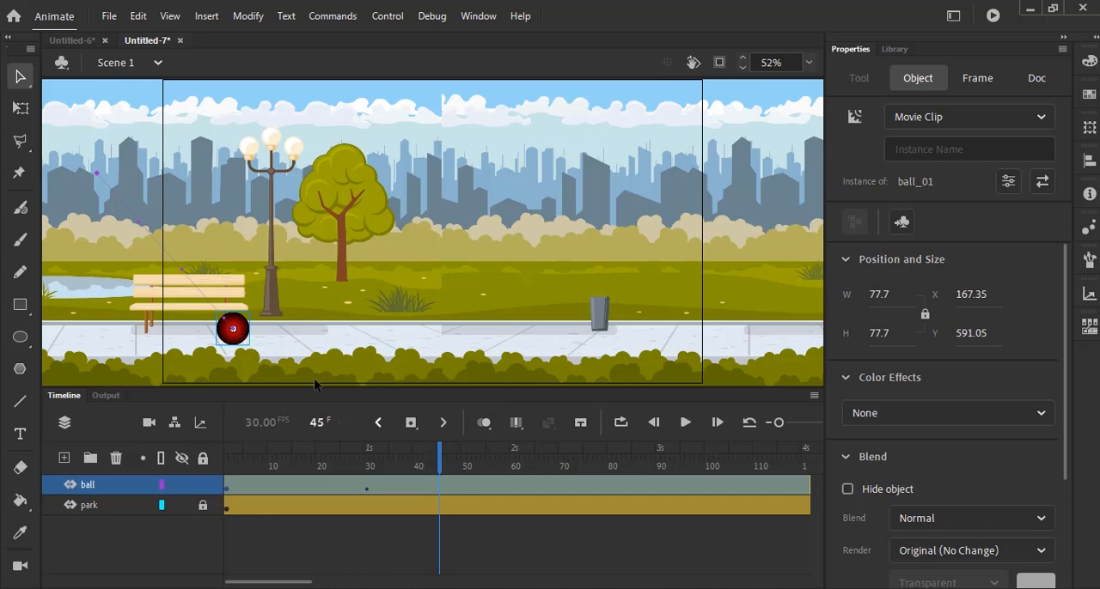
left_click_drag(254, 341, 307, 298)
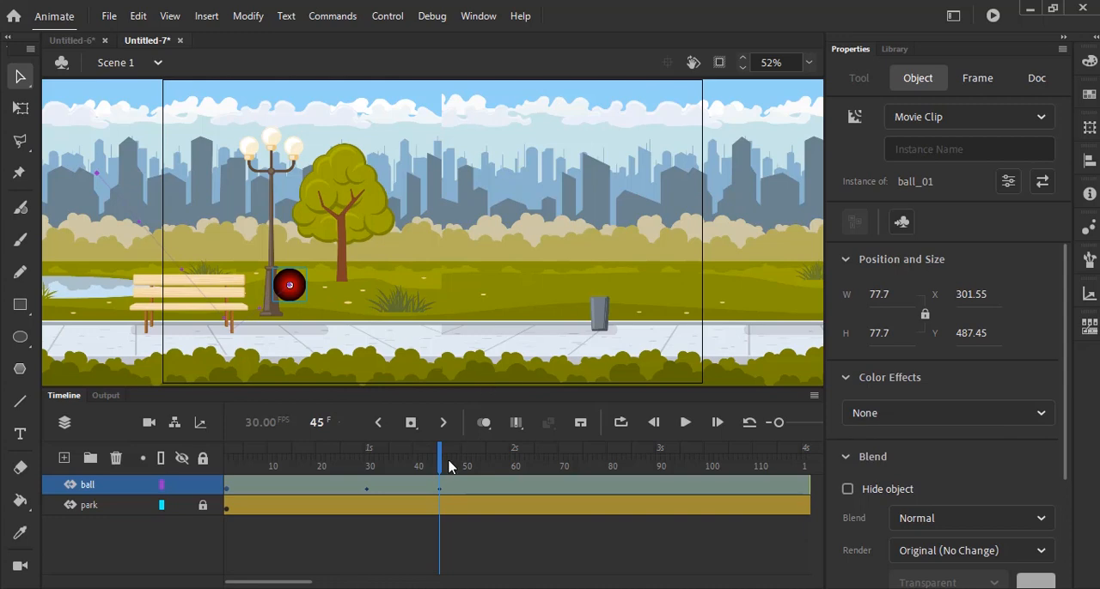
left_click_drag(439, 466, 513, 468)
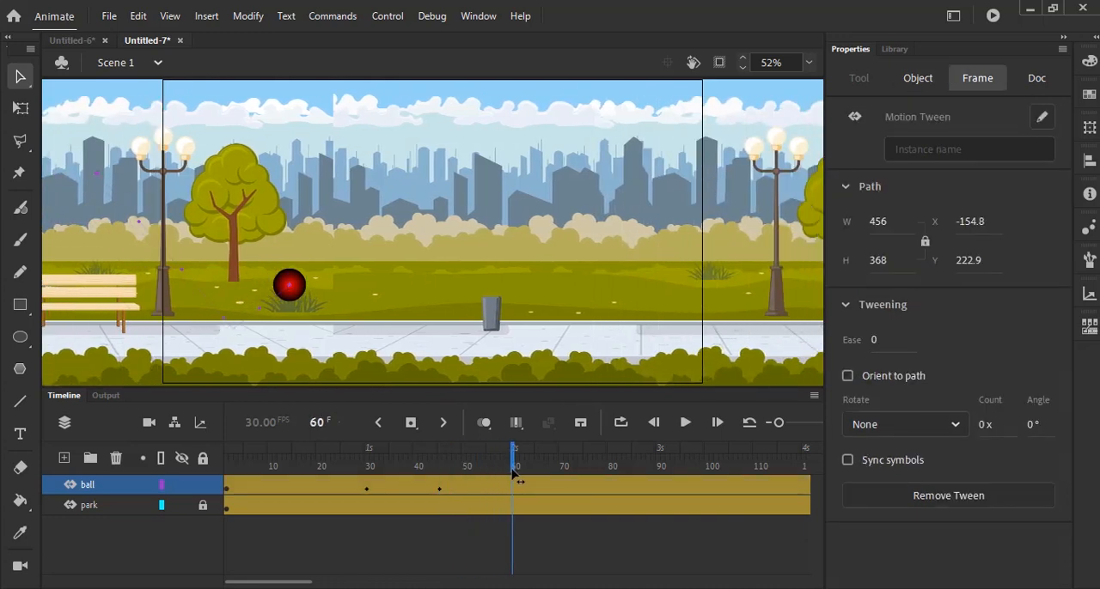
left_click_drag(306, 303, 348, 349)
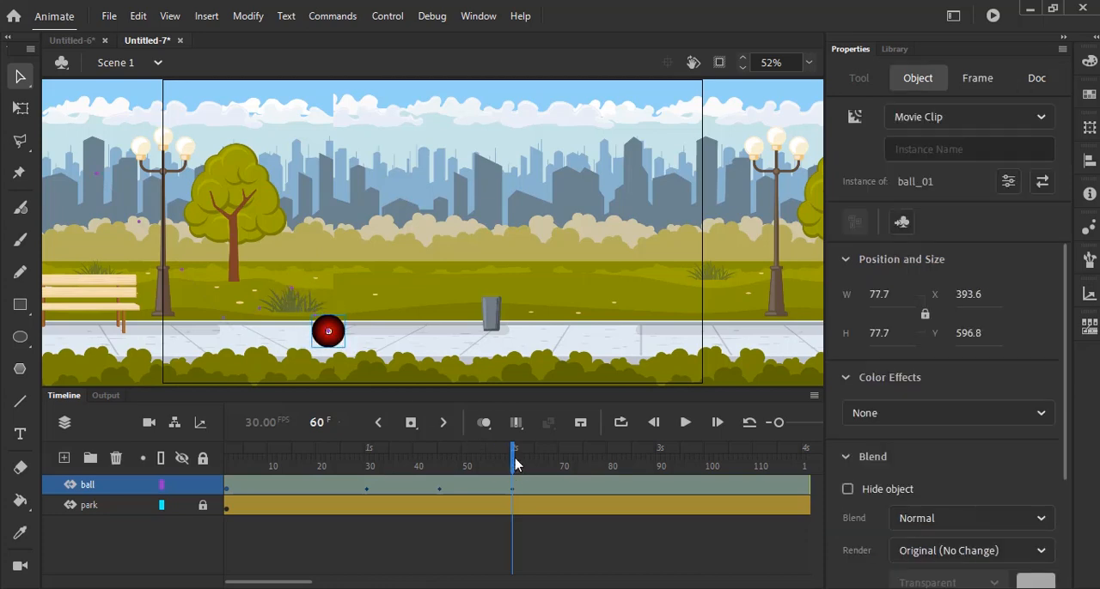
- Add the second bounce, with the ball at about X 511, Y 495 at frame 75 and X 622, Y 601 at frame 90
left_click_drag(515, 464, 588, 470)
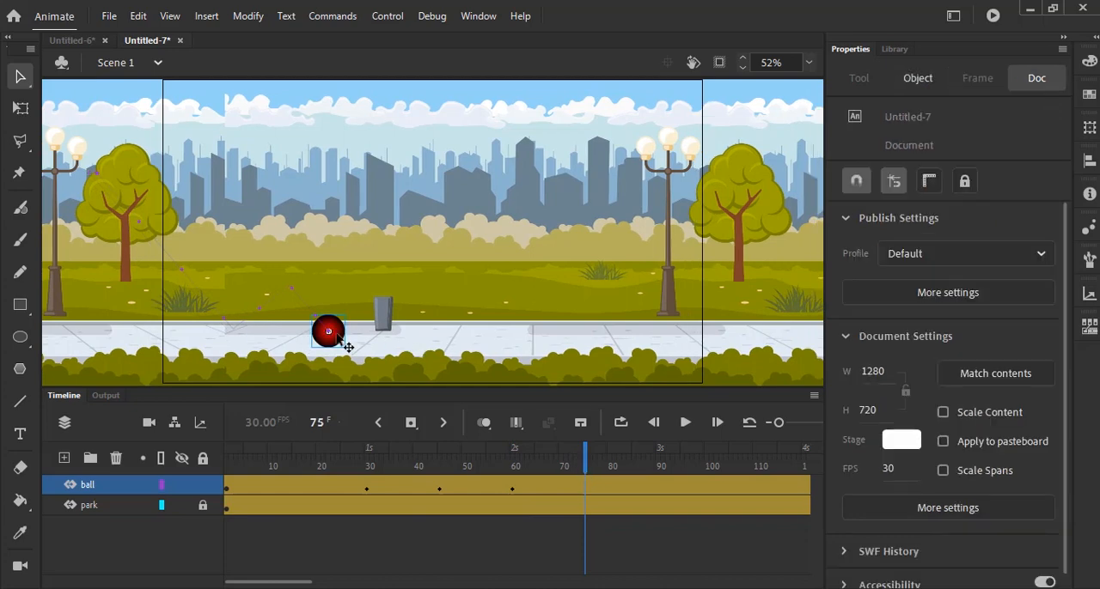
left_click_drag(346, 346, 391, 303)
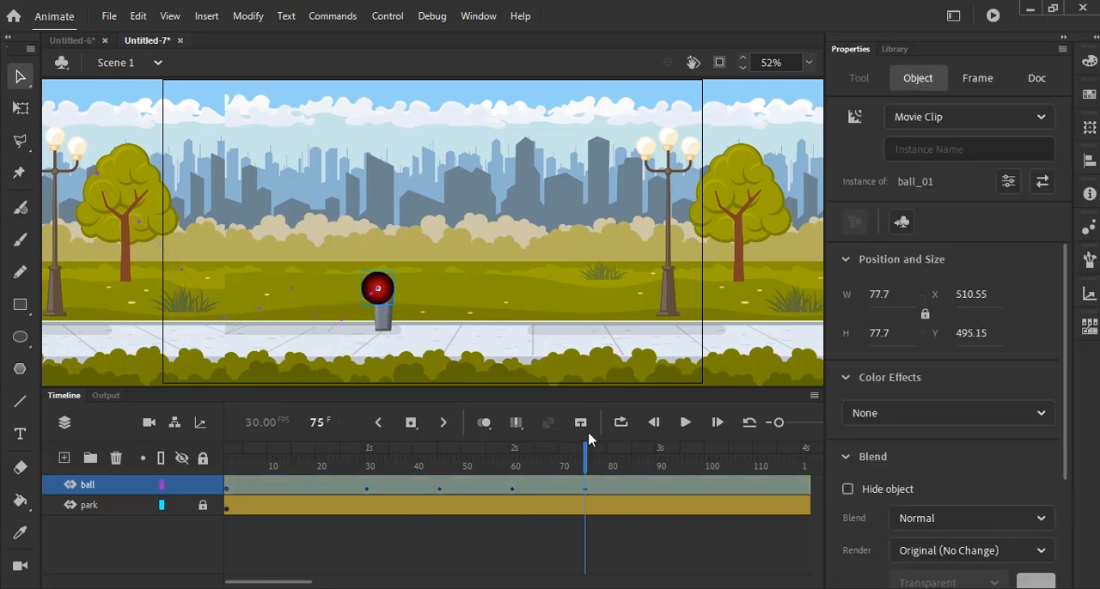
left_click_drag(589, 463, 659, 464)
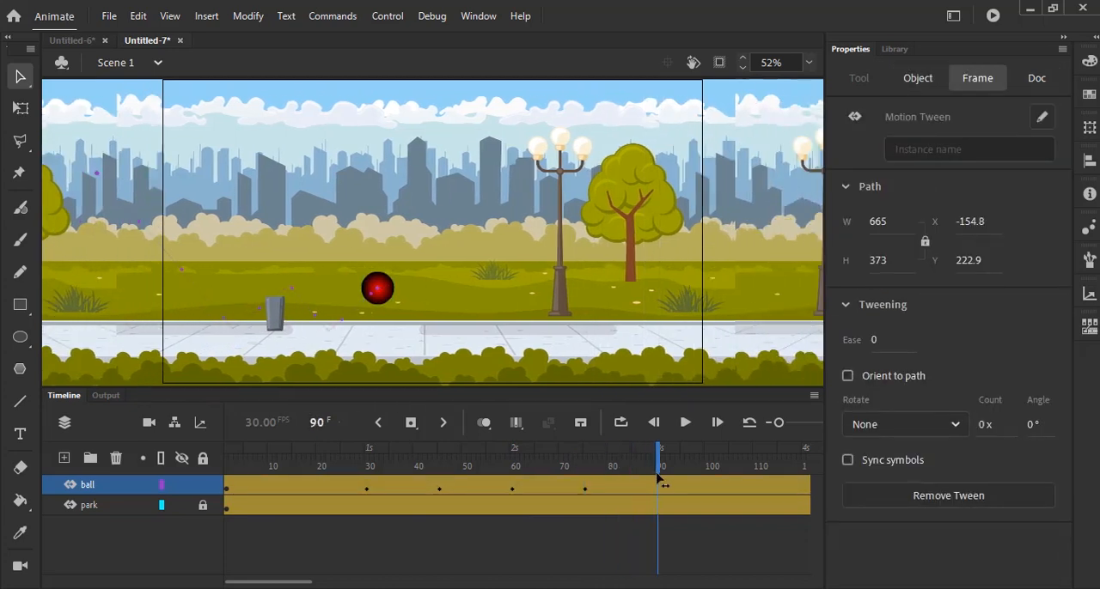
left_click_drag(382, 289, 429, 334)
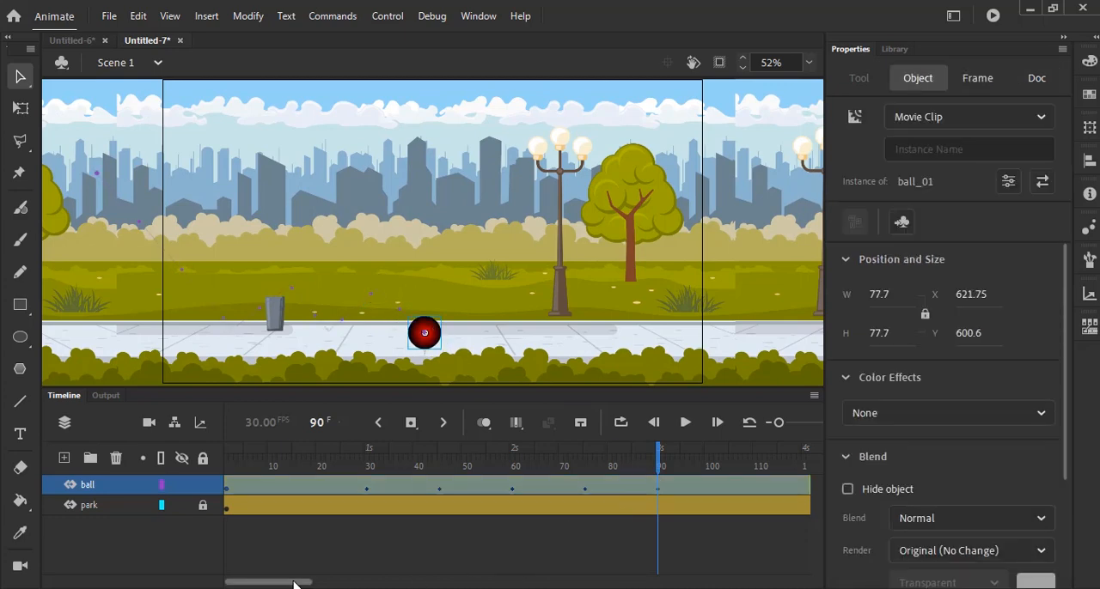
- Add the third bounce, with the ball at about X 739, Y 497 at frame 105 and X 835, Y 602 at frame 119
left_click_drag(295, 581, 329, 583)
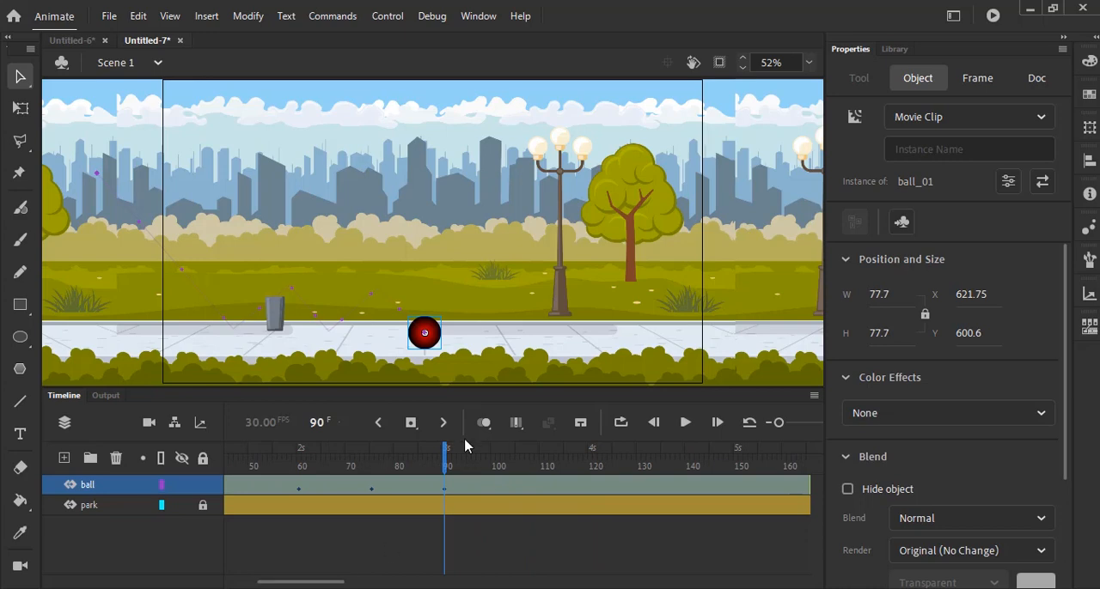
left_click_drag(446, 462, 517, 462)
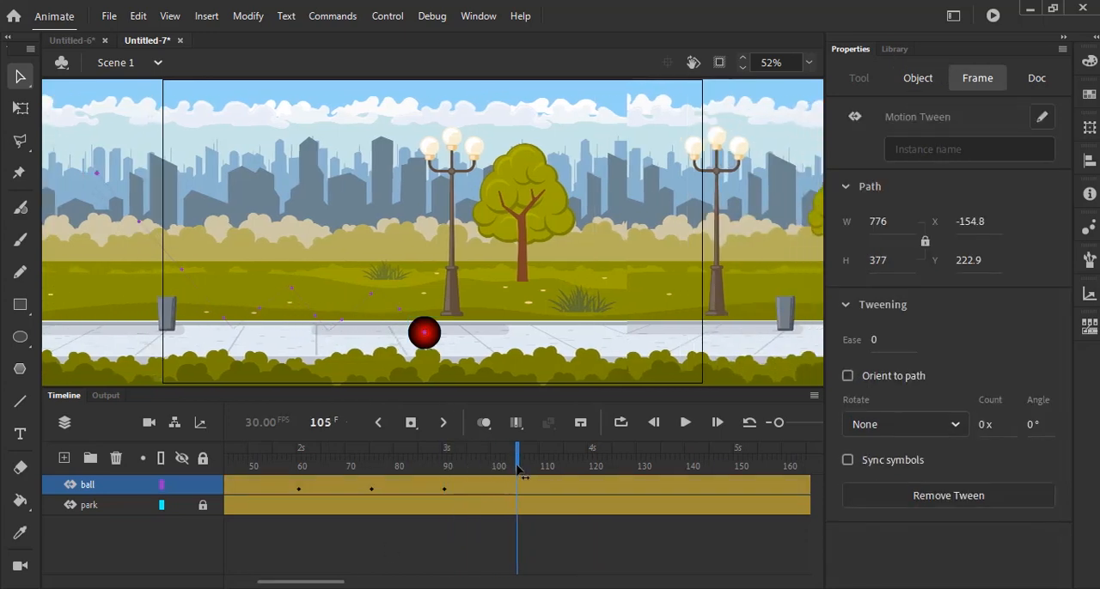
left_click(481, 373)
left_click_drag(436, 350, 482, 309)
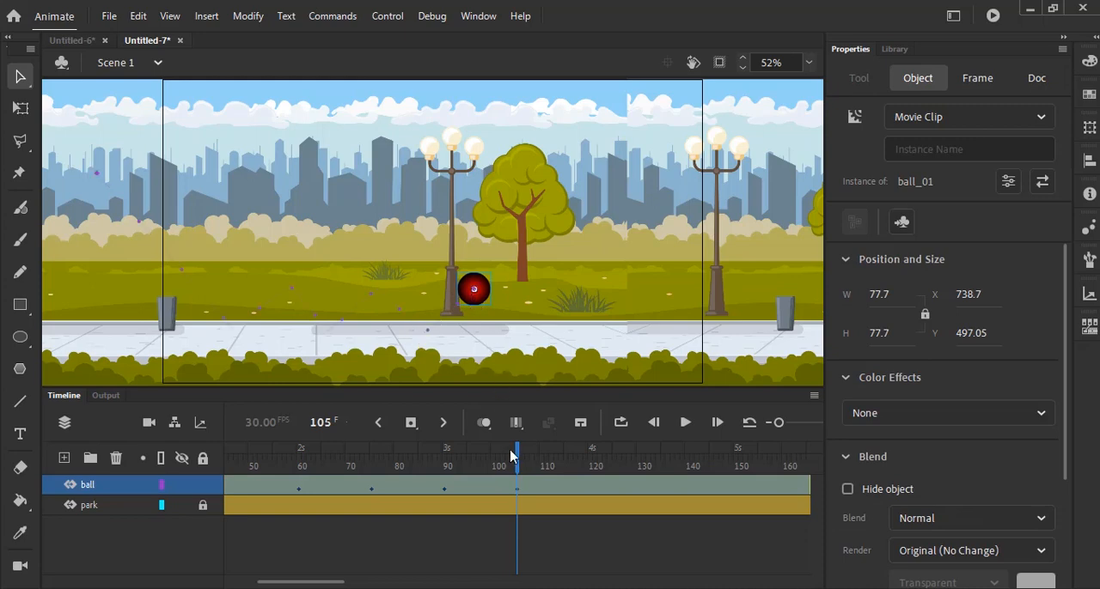
left_click_drag(519, 463, 589, 471)
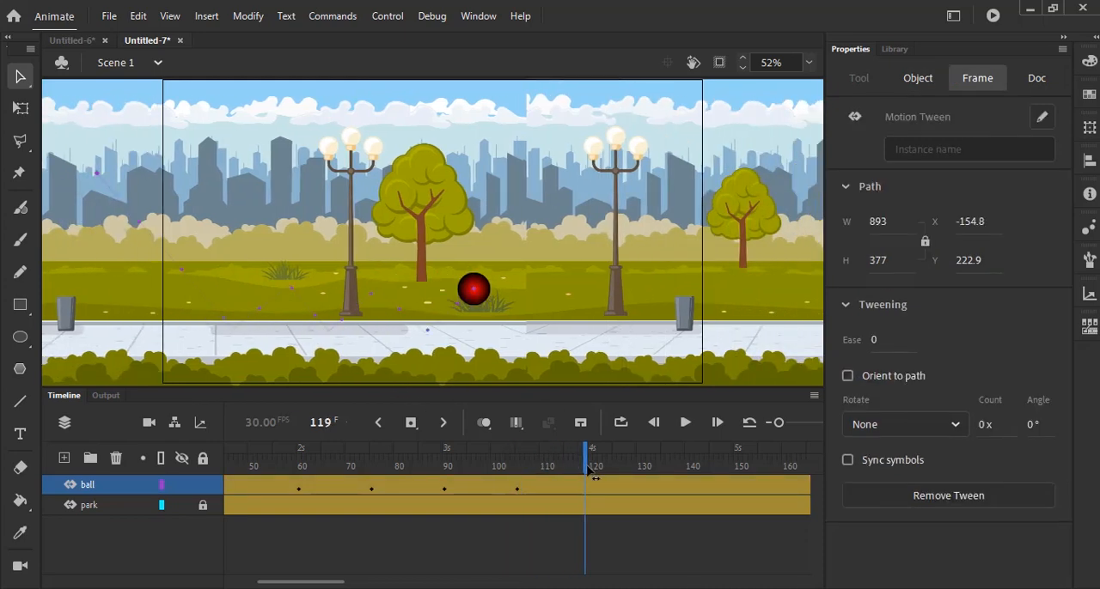
left_click_drag(480, 294, 523, 337)
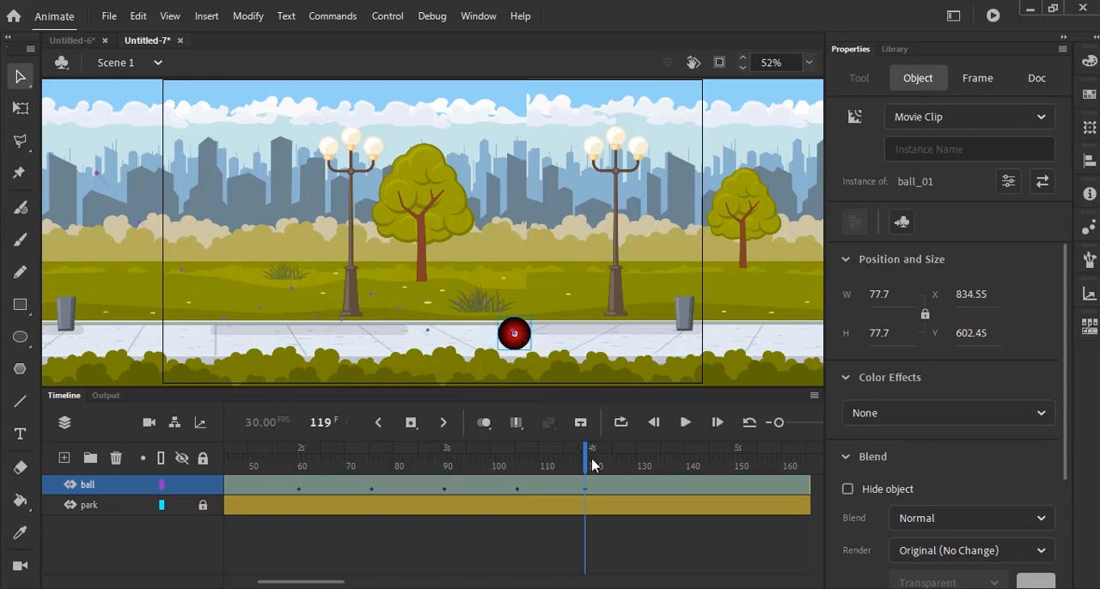
- Add the fourth bounce, raising the ball at frame 135 and landing it at about X 1093, Y 604 at frame 150
left_click_drag(587, 463, 662, 467)
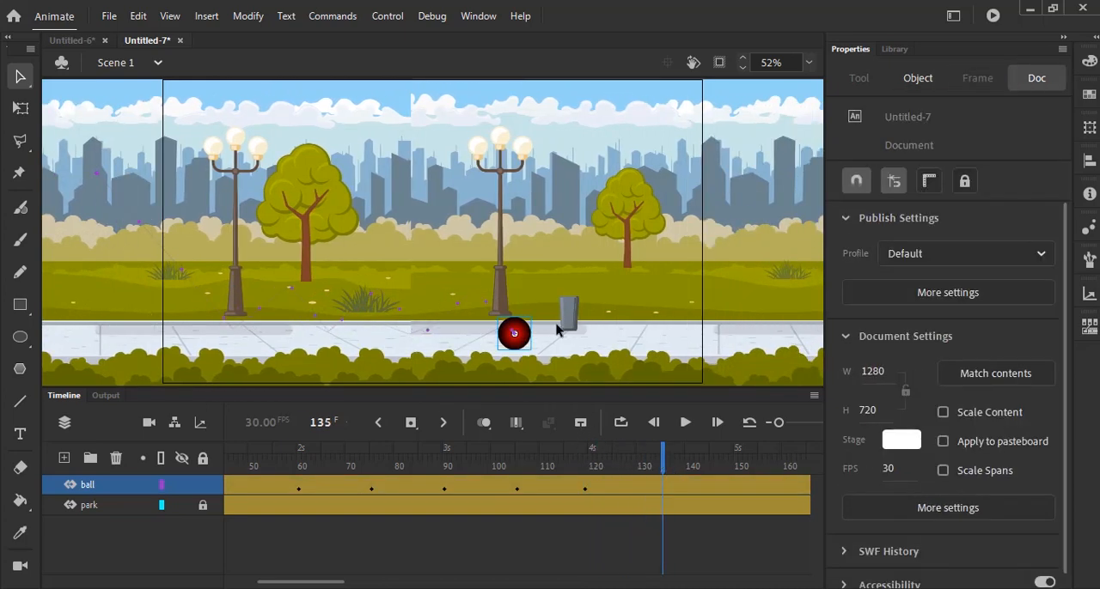
left_click_drag(527, 337, 588, 293)
left_click_drag(666, 465, 730, 471)
left_click_drag(593, 294, 645, 351)
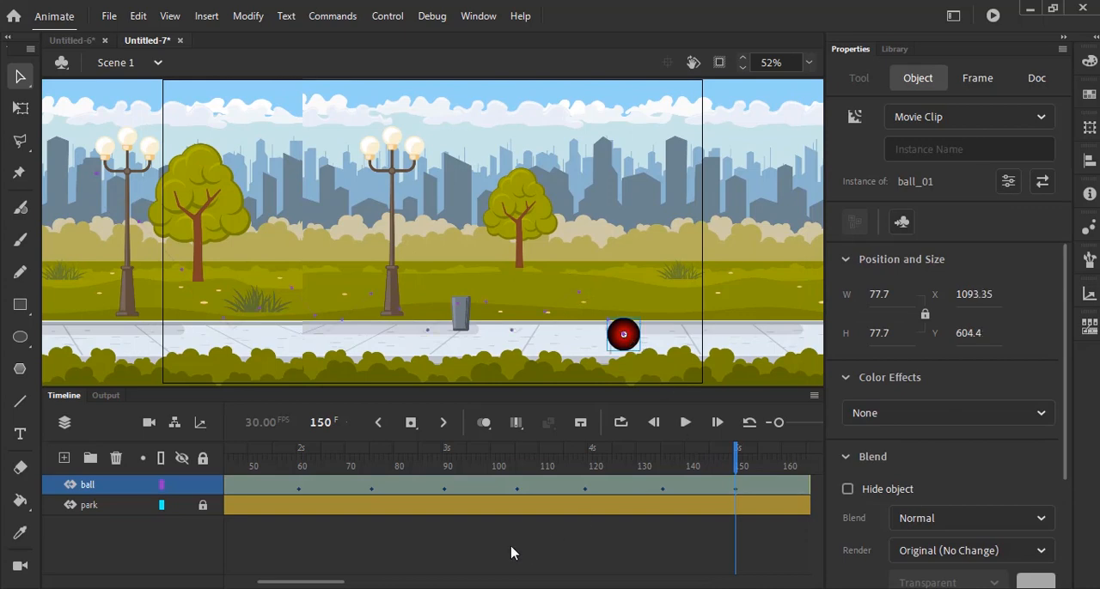
- At frame 165, move the ball up and off the stage's right edge to about X 1404, Y 424
left_click_drag(312, 582, 371, 584)
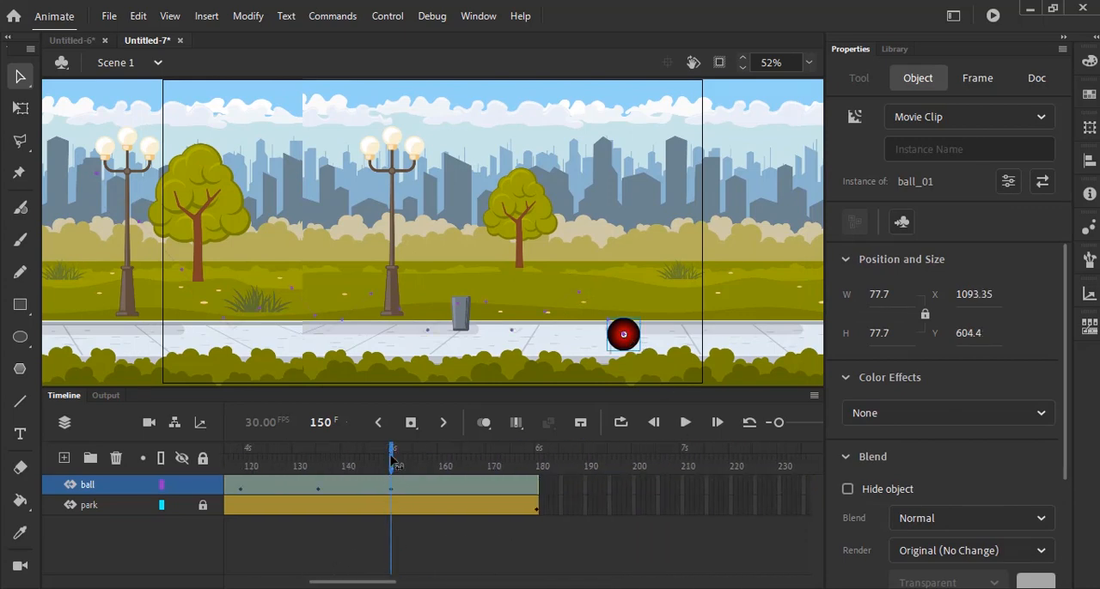
left_click_drag(391, 460, 468, 474)
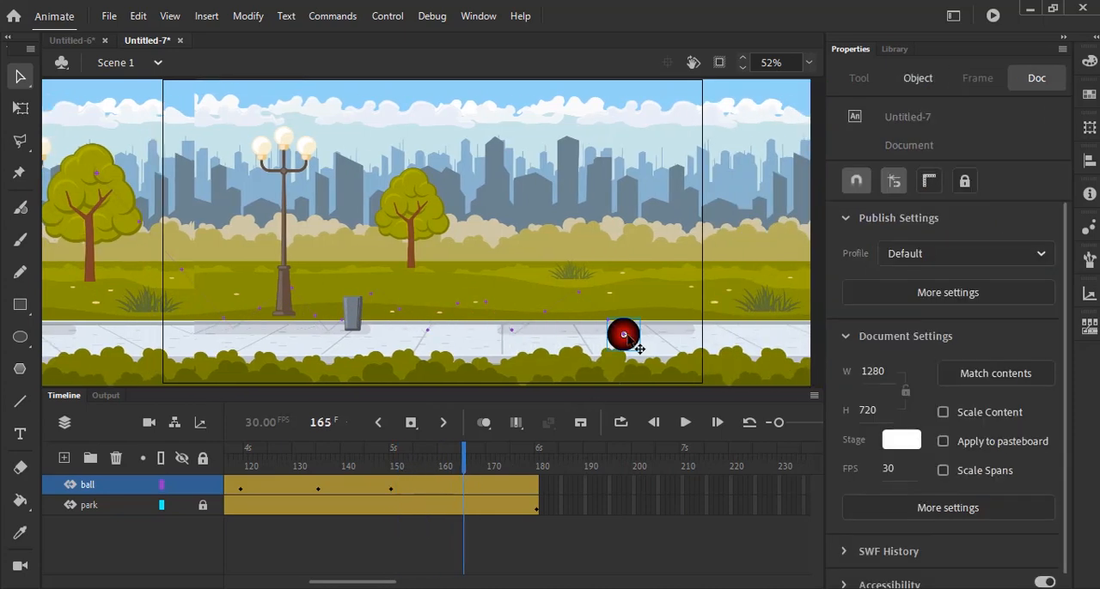
left_click_drag(638, 348, 769, 272)
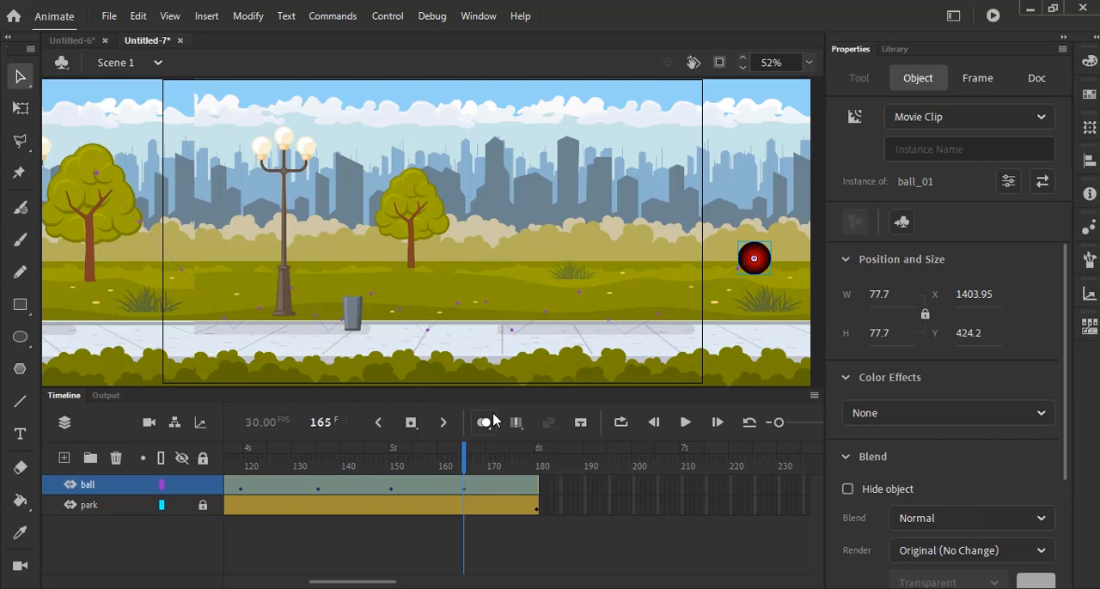
- Hide the park layer and bend the motion path's entry drop and first two bounces into smooth arcs
left_click_drag(382, 582, 253, 580)
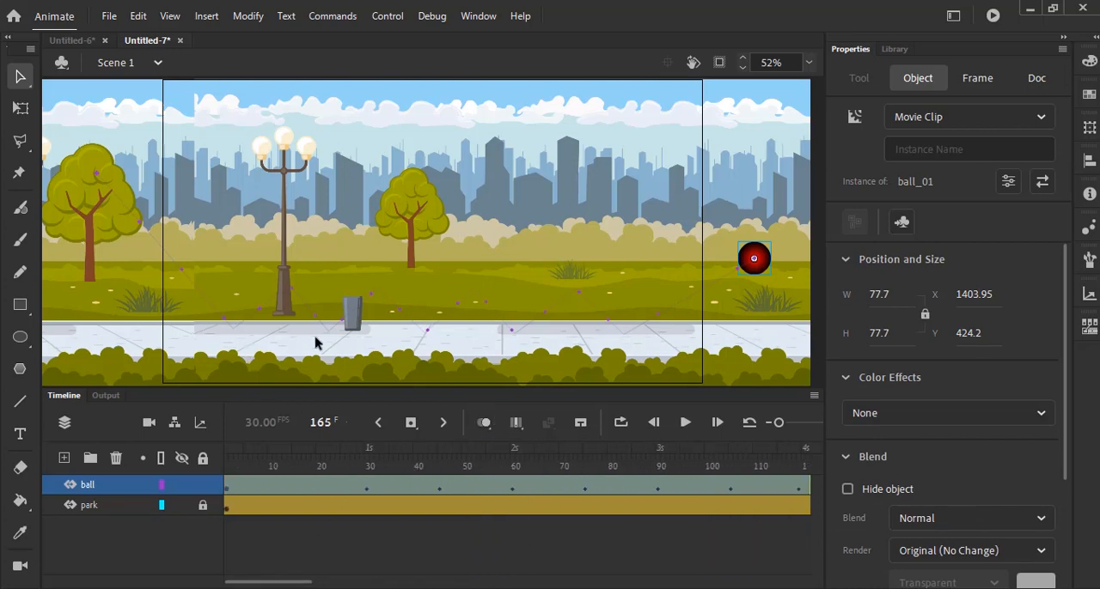
left_click(181, 507)
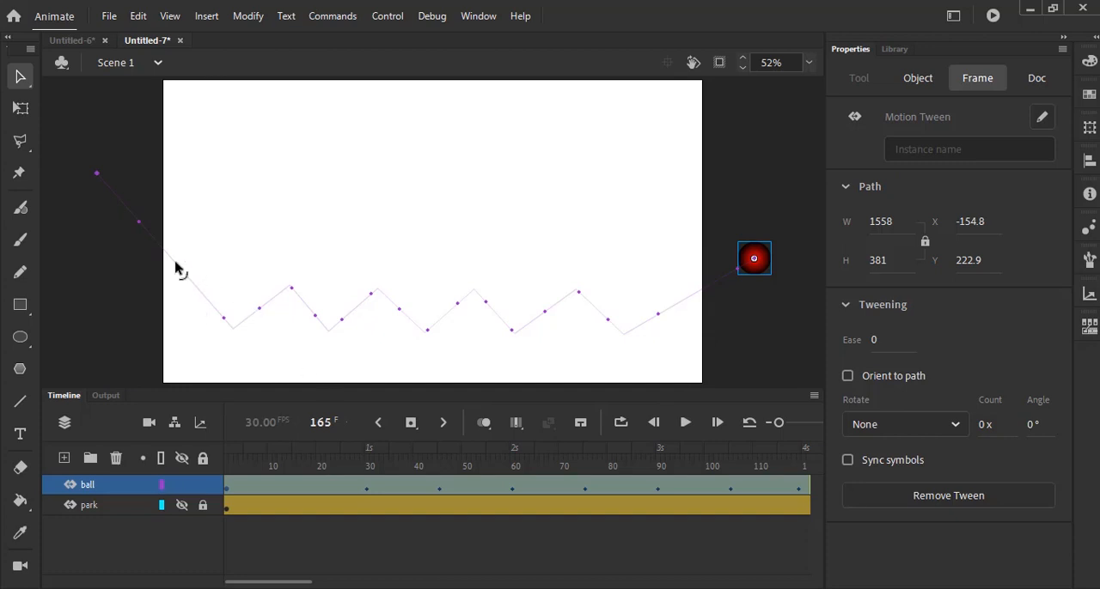
left_click_drag(177, 269, 172, 245)
left_click_drag(266, 312, 307, 299)
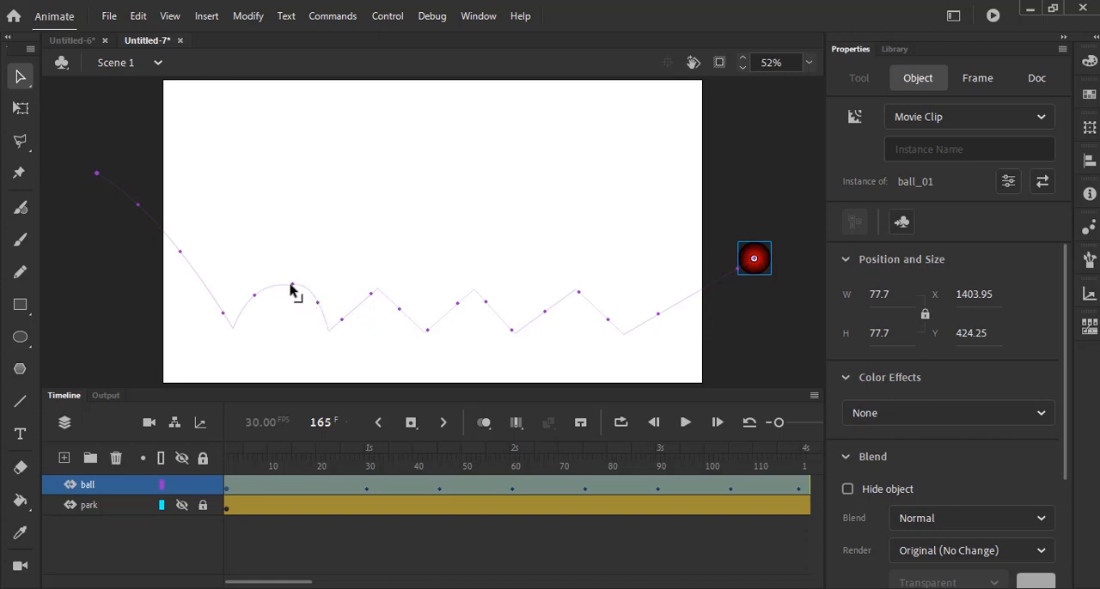
left_click_drag(291, 285, 279, 285)
left_click_drag(343, 309, 407, 303)
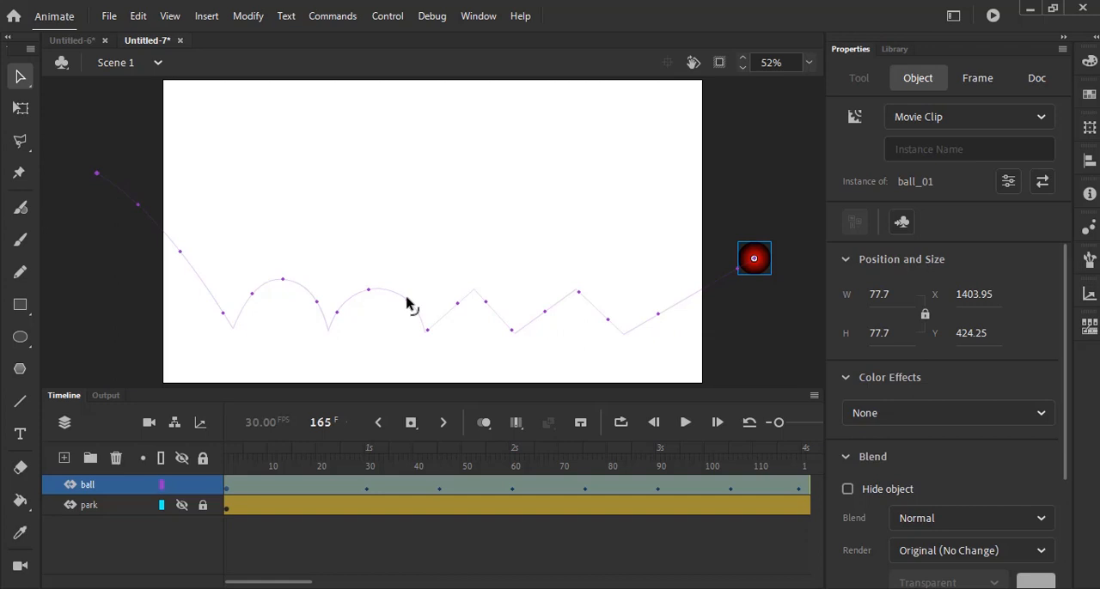
- Bend the third and fourth bounces and the exit segment into arcs, and refine the curve of the entry drop
mouse_move(449, 307)
left_mouse_down()
mouse_move(504, 309)
mouse_move(466, 293)
left_mouse_up()
left_click_drag(548, 311, 573, 294)
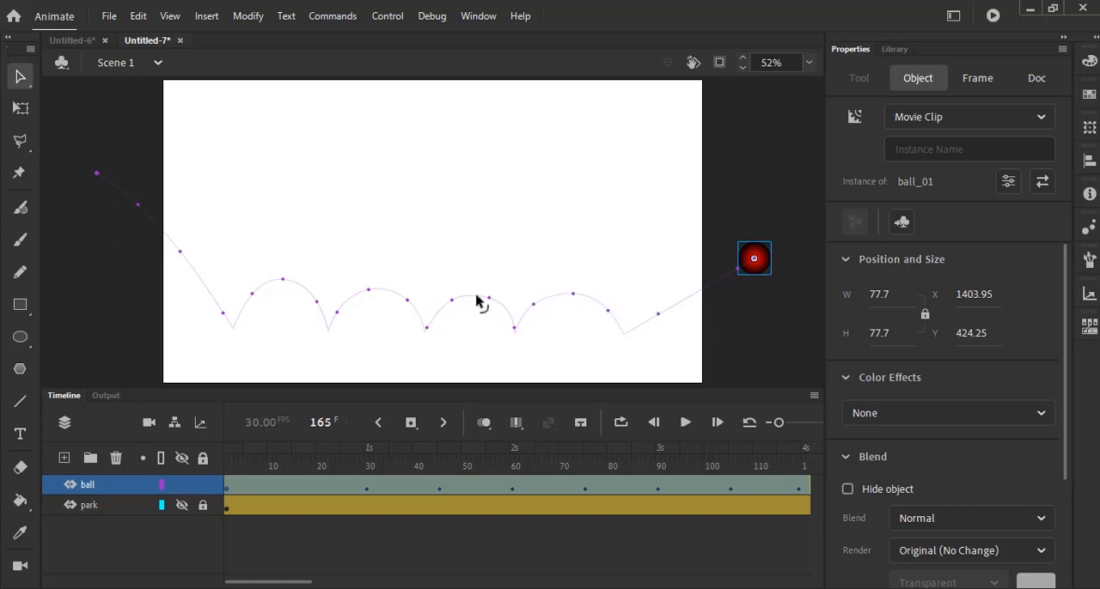
mouse_move(477, 300)
left_mouse_down()
mouse_move(437, 299)
mouse_move(503, 303)
mouse_move(461, 289)
left_mouse_up()
left_click_drag(670, 307, 659, 291)
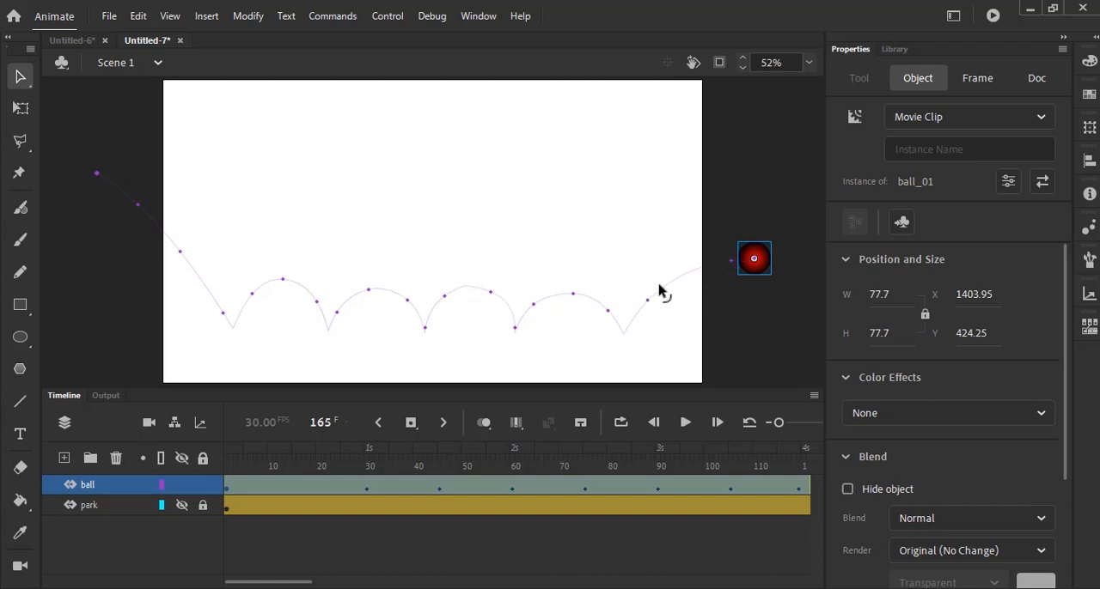
left_click_drag(182, 255, 190, 258)
left_click(469, 294)
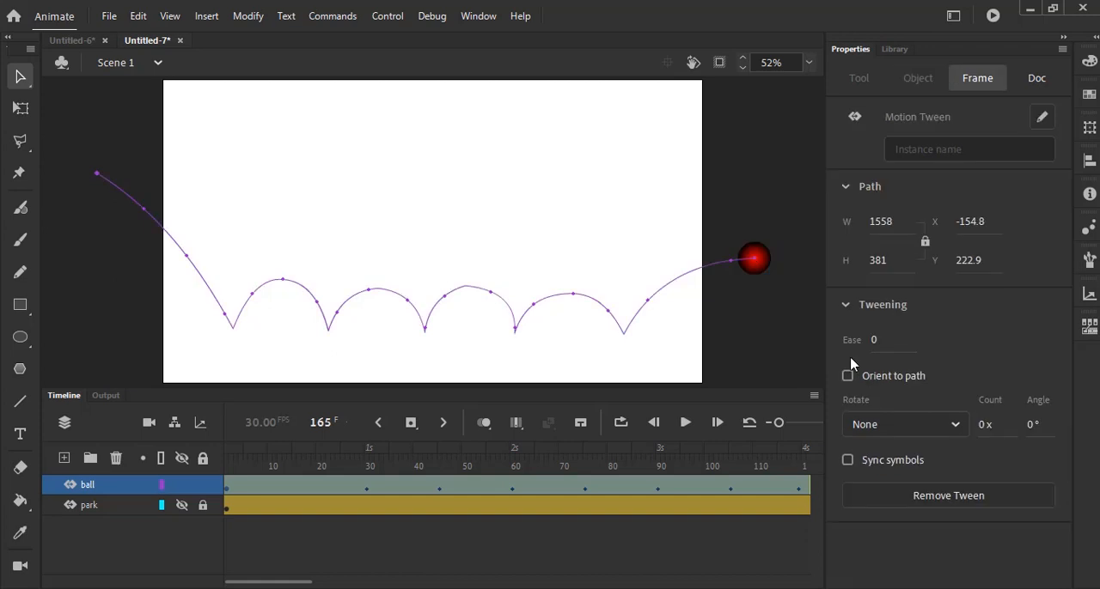
left_click(744, 338)
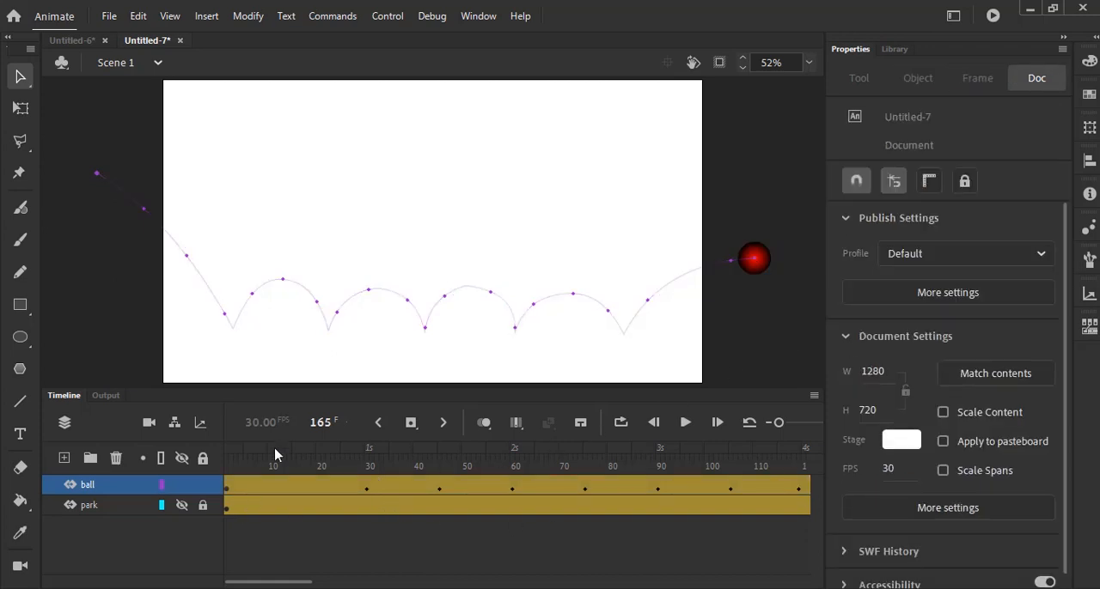
- At frame 1, use the Free Transform tool to move the ball's transformation point to its bottom center
left_click_drag(286, 449, 215, 450)
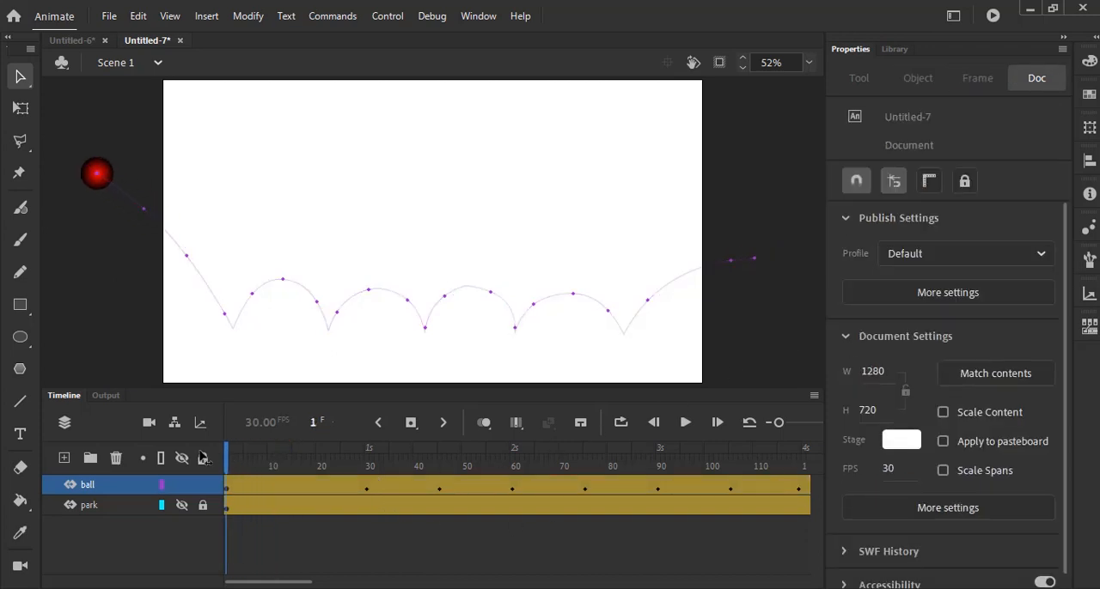
left_click(95, 180)
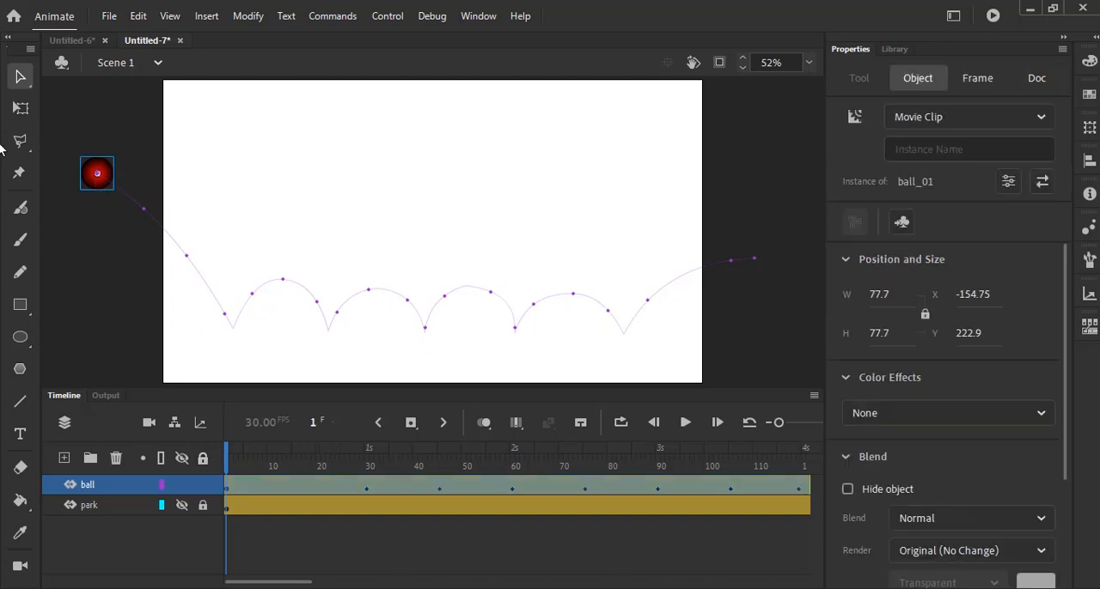
left_click(19, 107)
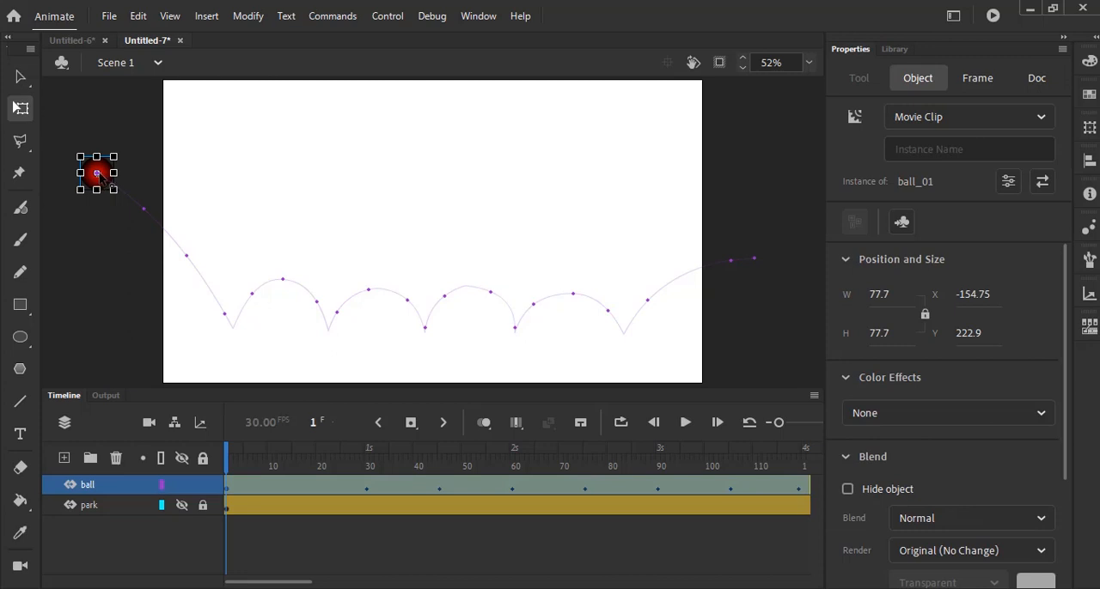
left_click_drag(98, 173, 96, 191)
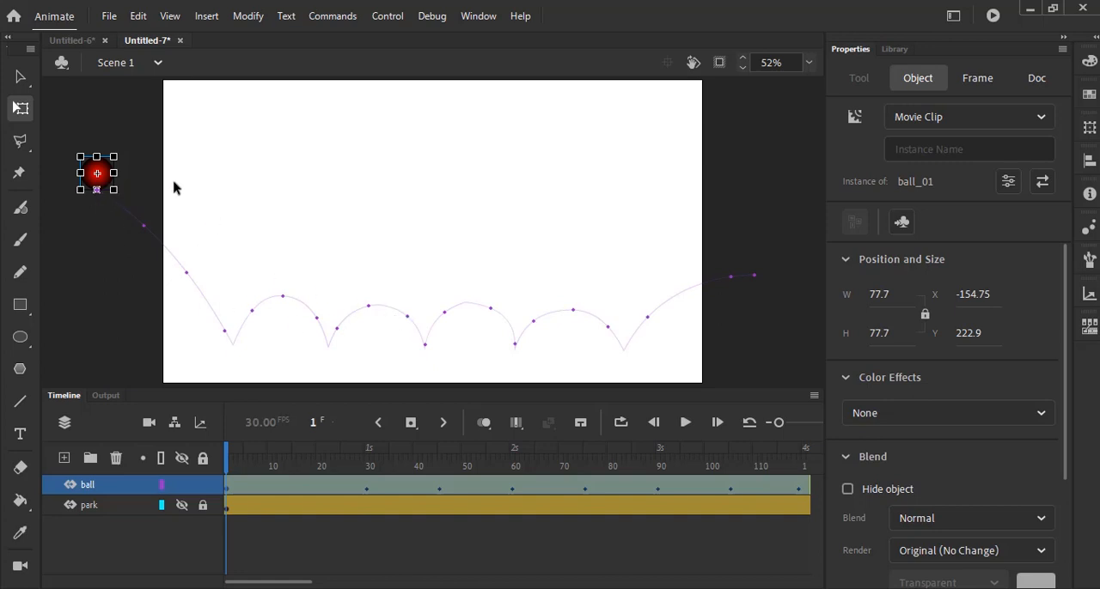
- Play the animation to check the ball's motion along the curved path, and scrub to its first ground contact at frame 30
left_click(684, 422)
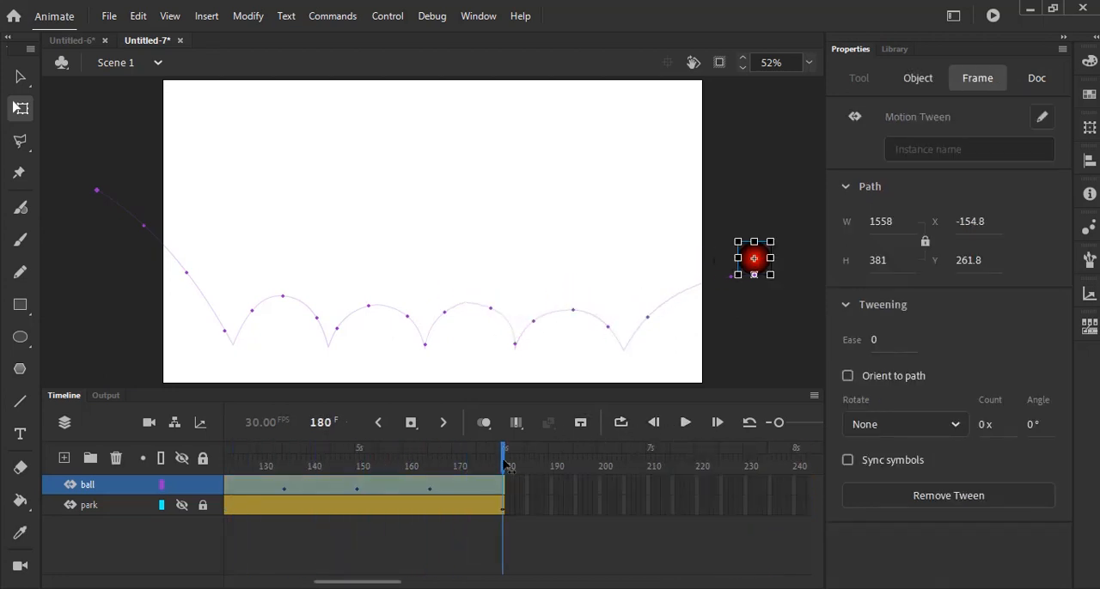
left_click_drag(507, 465, 233, 423)
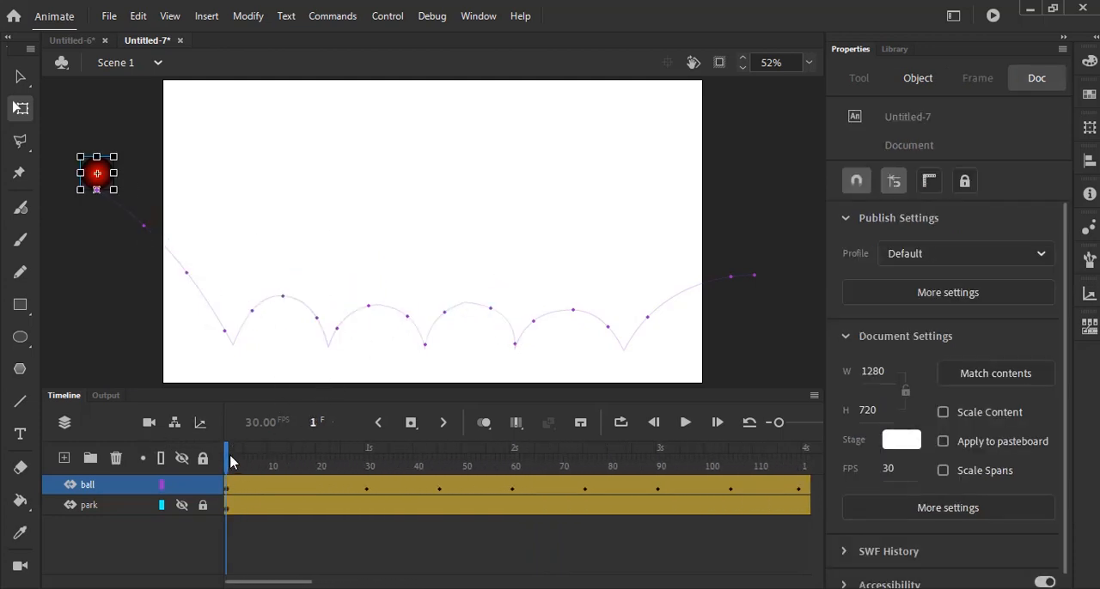
left_click_drag(229, 461, 367, 475)
left_click(253, 338)
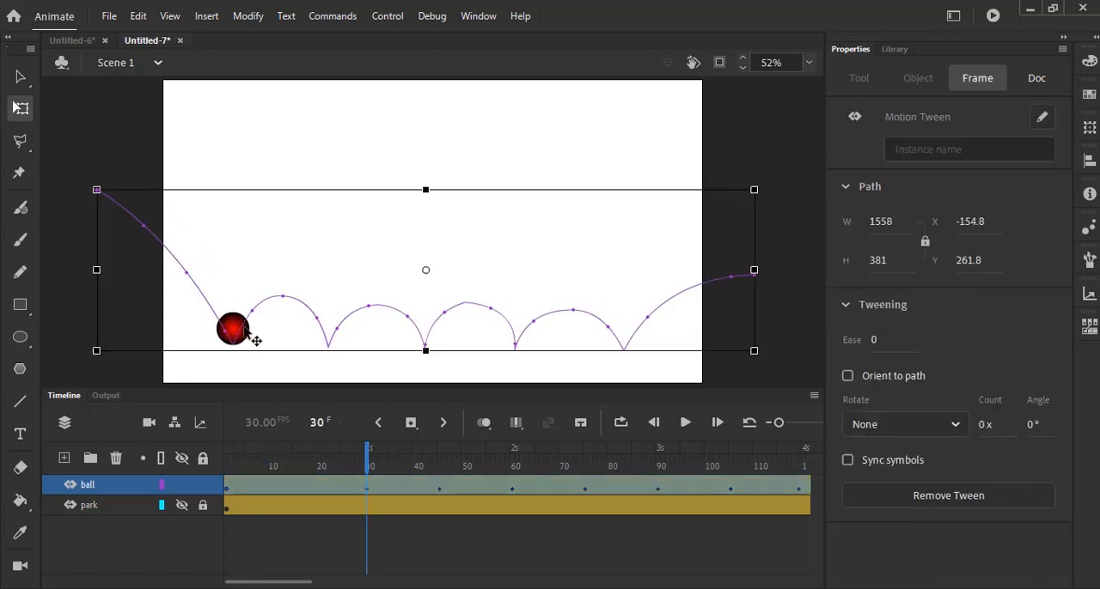
left_click(84, 133)
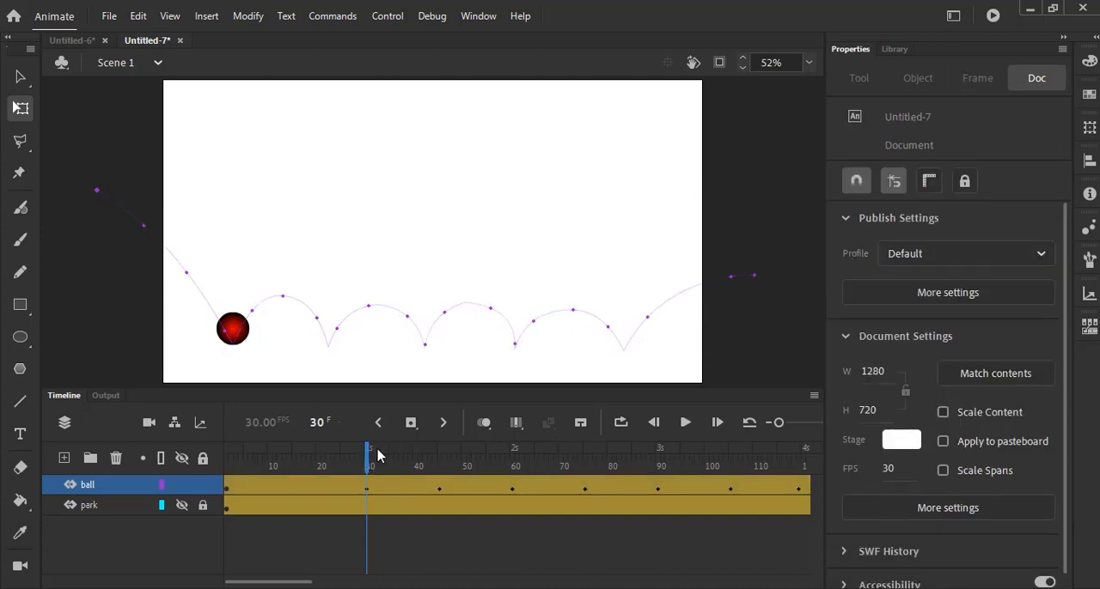
- Add ball keyframes at frames 26 and 34, and squash the ball at frame 30 to about 104.6 wide by 43.2 high
left_click_drag(368, 462, 355, 467)
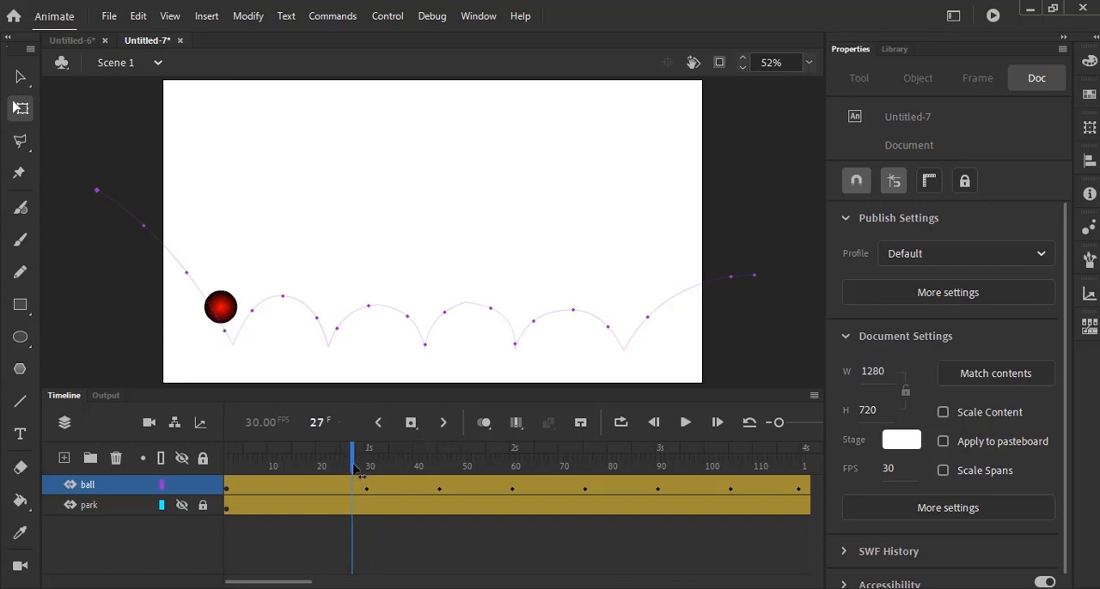
left_click_drag(355, 467, 367, 485)
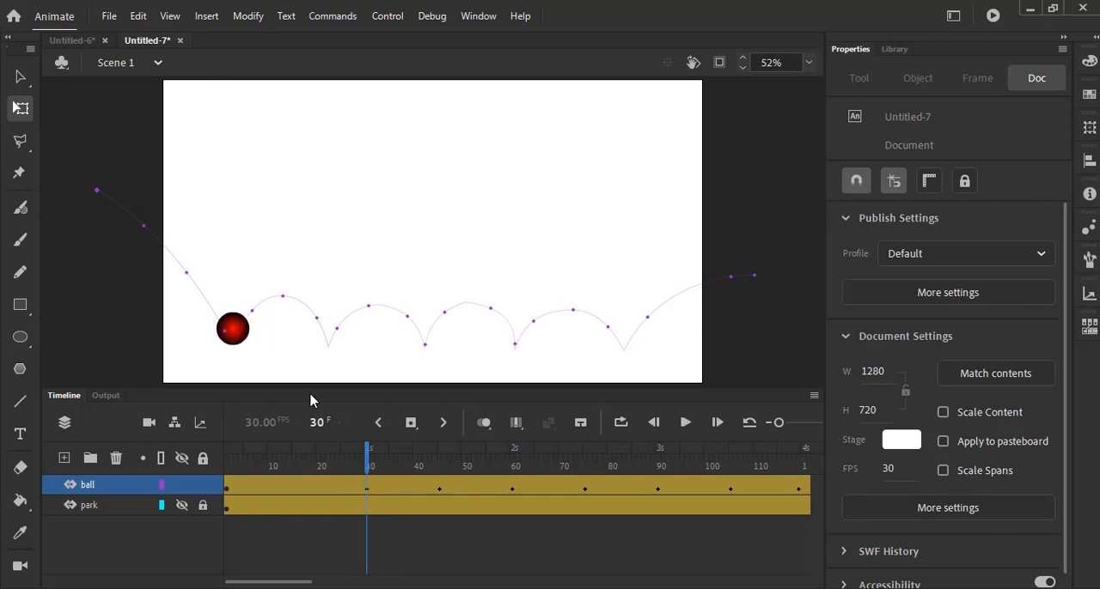
left_click_drag(367, 464, 355, 465)
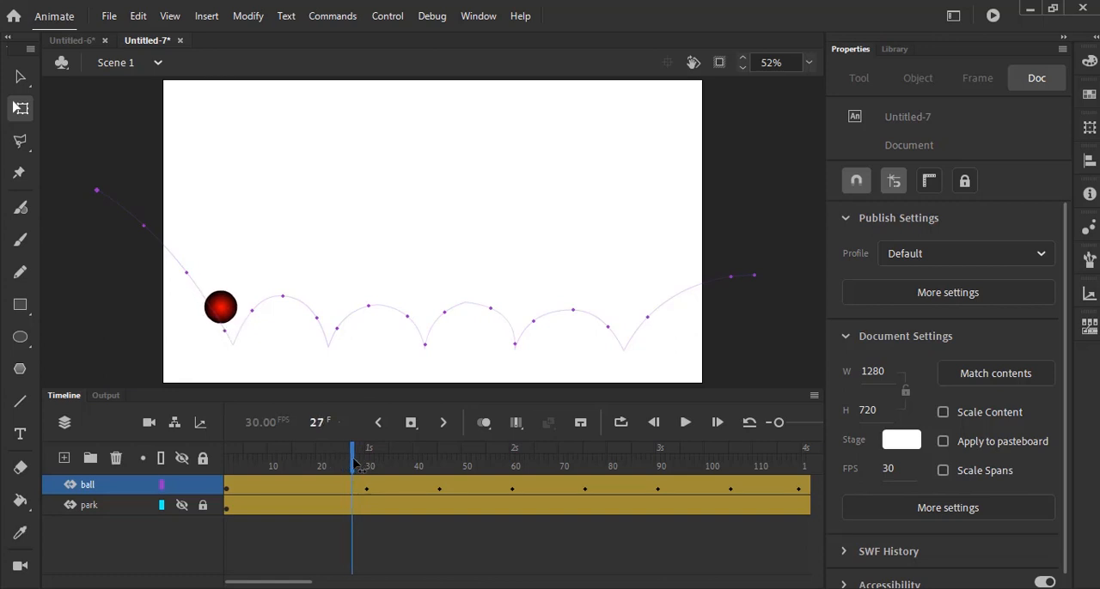
left_click_drag(355, 464, 349, 465)
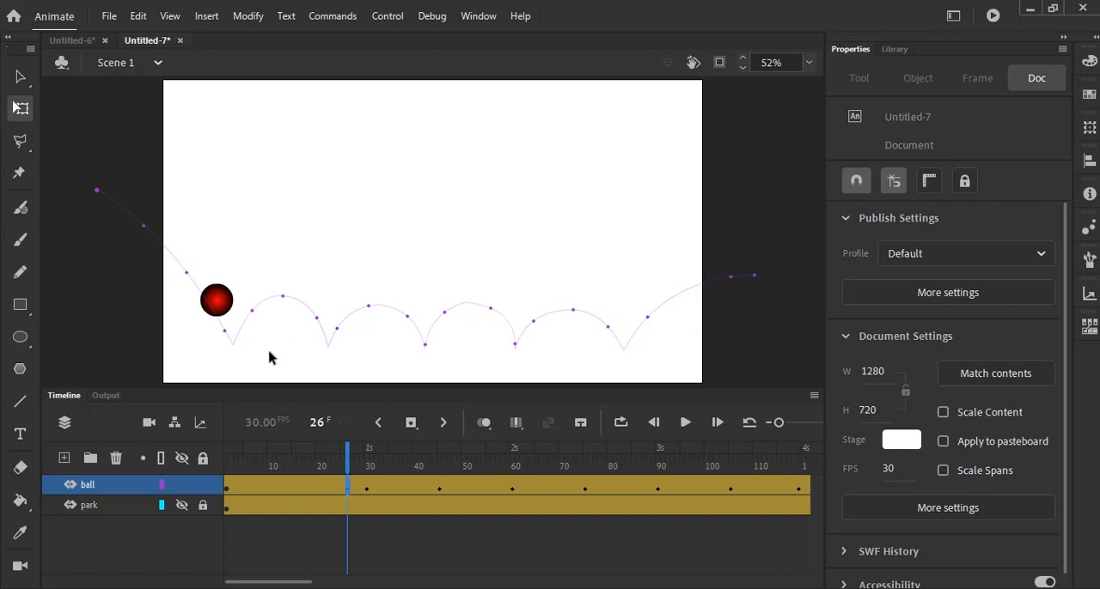
left_click_drag(349, 467, 392, 472)
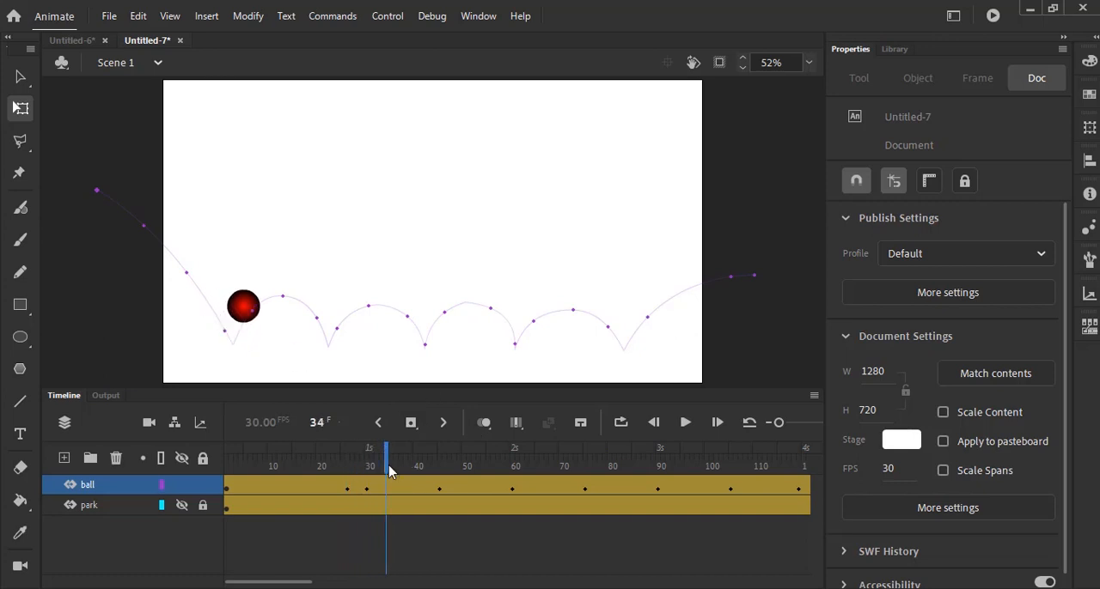
left_click(410, 423)
left_click_drag(387, 469, 369, 474)
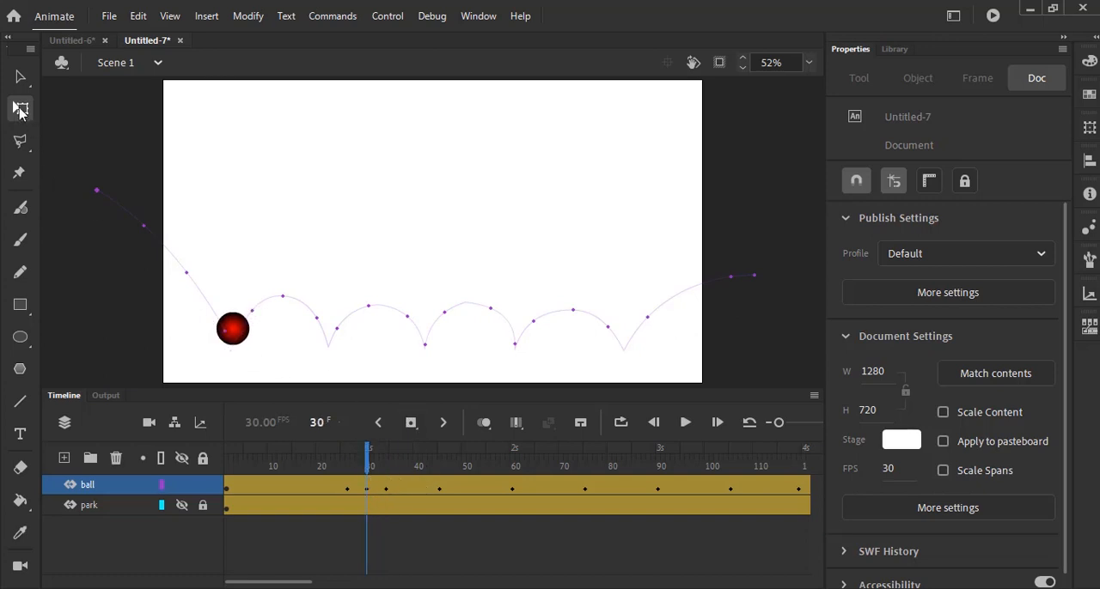
left_click(234, 328)
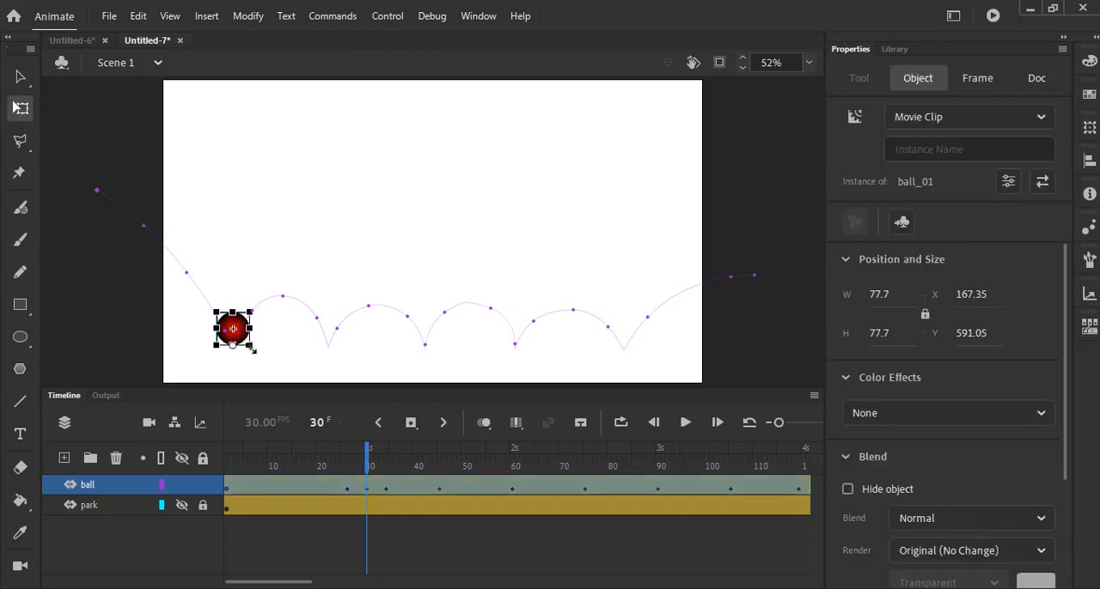
left_click_drag(232, 309, 257, 335)
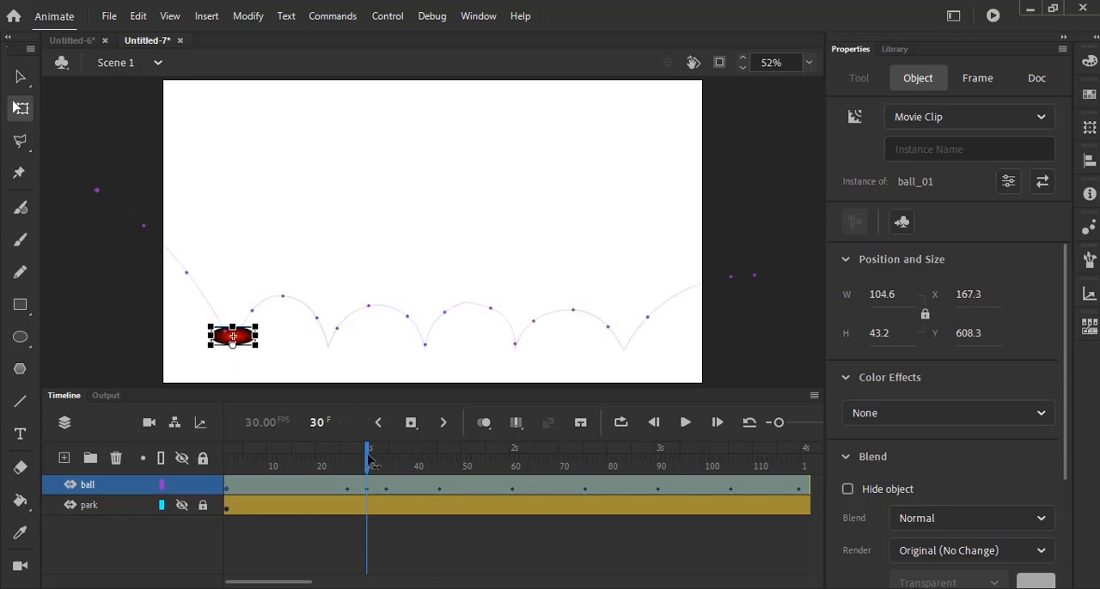
- Add ball keyframes at frames 56, 57 and 64, and squash the ball at frame 60 to about 116 wide by 49 high
left_click_drag(367, 460, 500, 484)
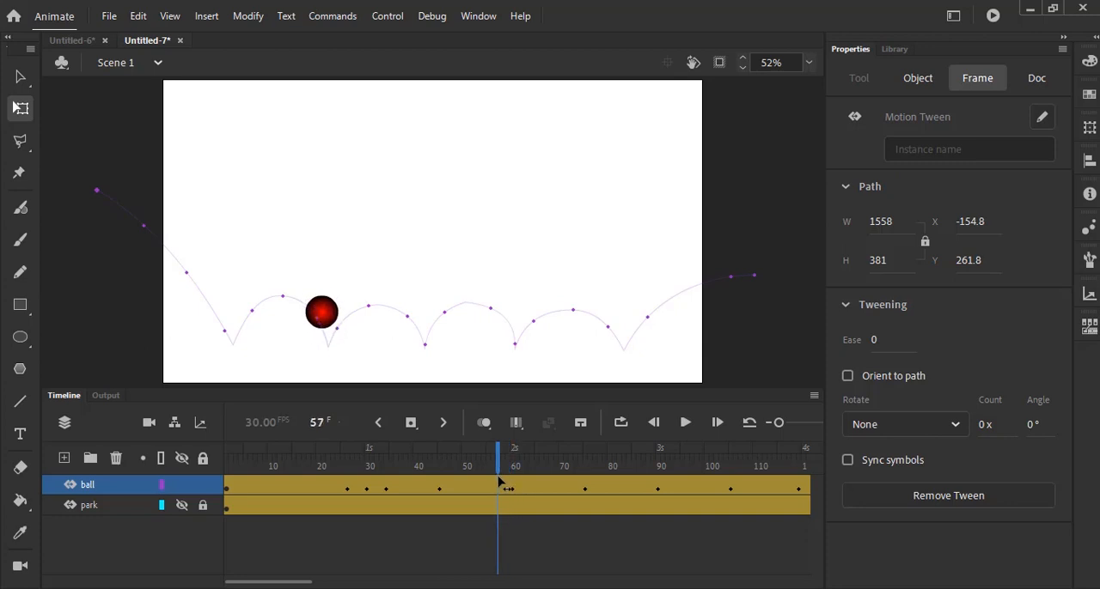
left_click(662, 562)
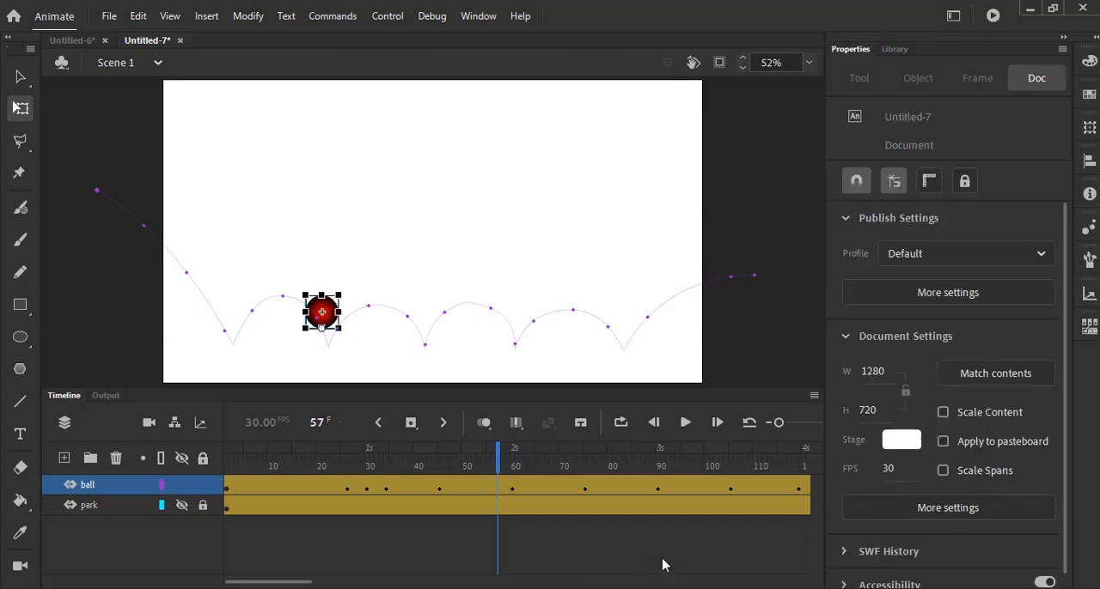
left_click(411, 422)
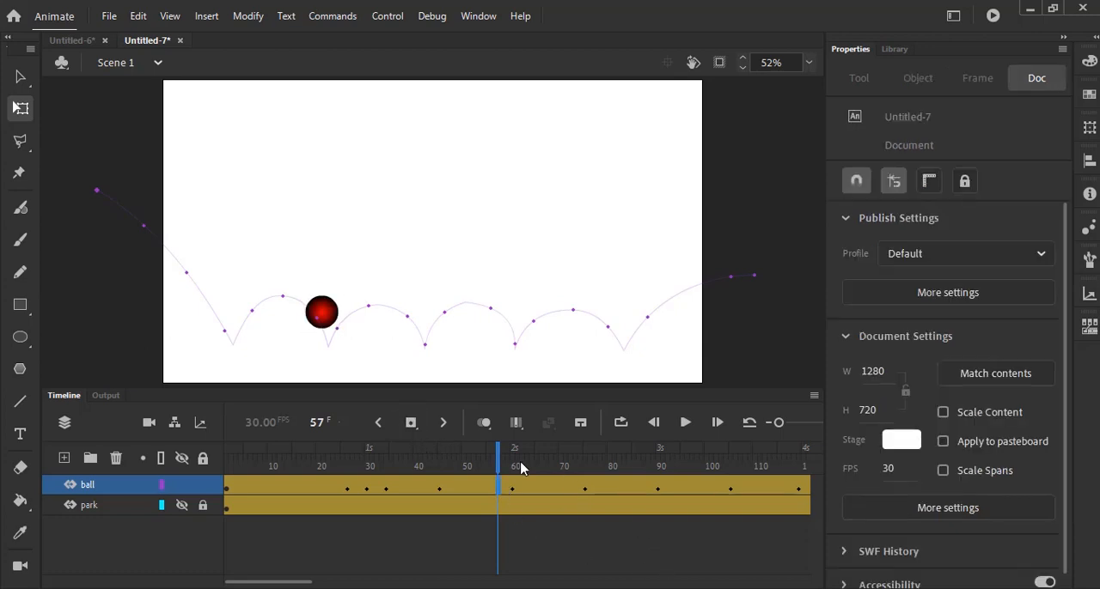
left_click_drag(501, 461, 537, 480)
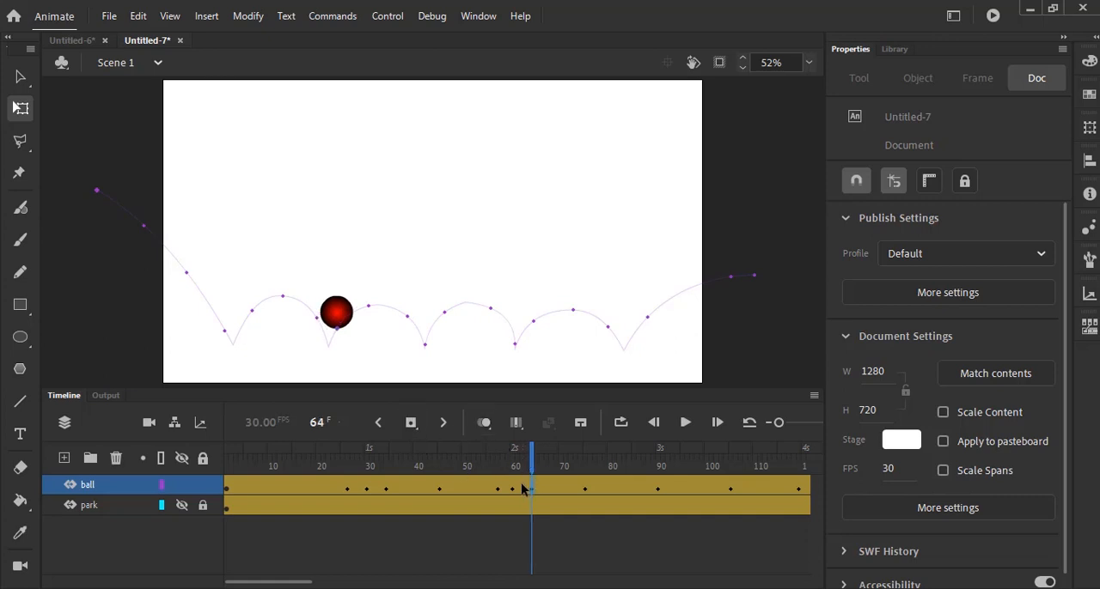
left_click(499, 491)
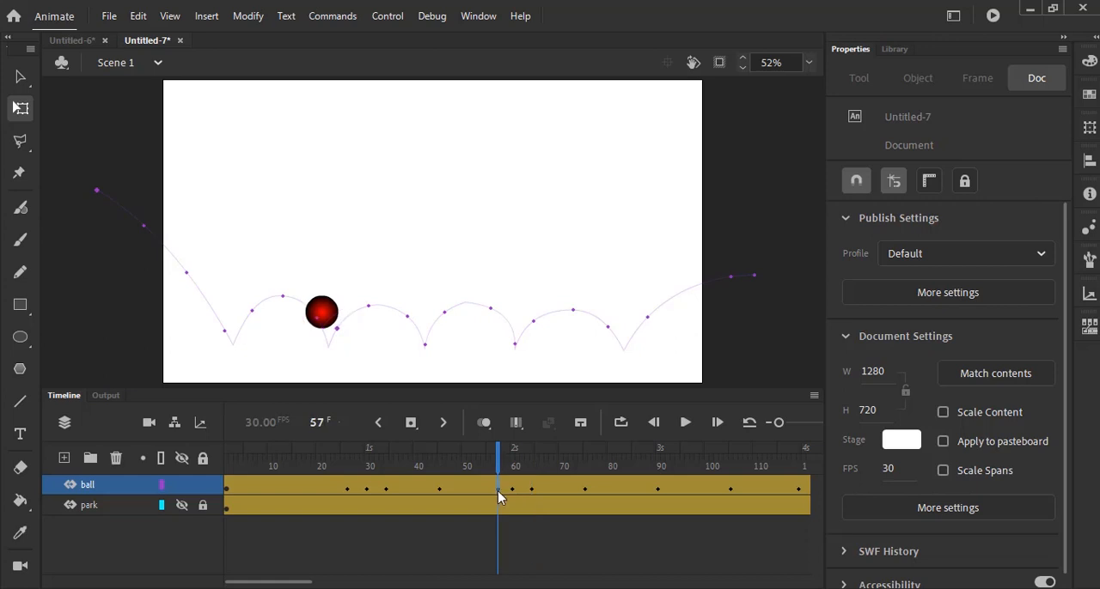
left_click(494, 491)
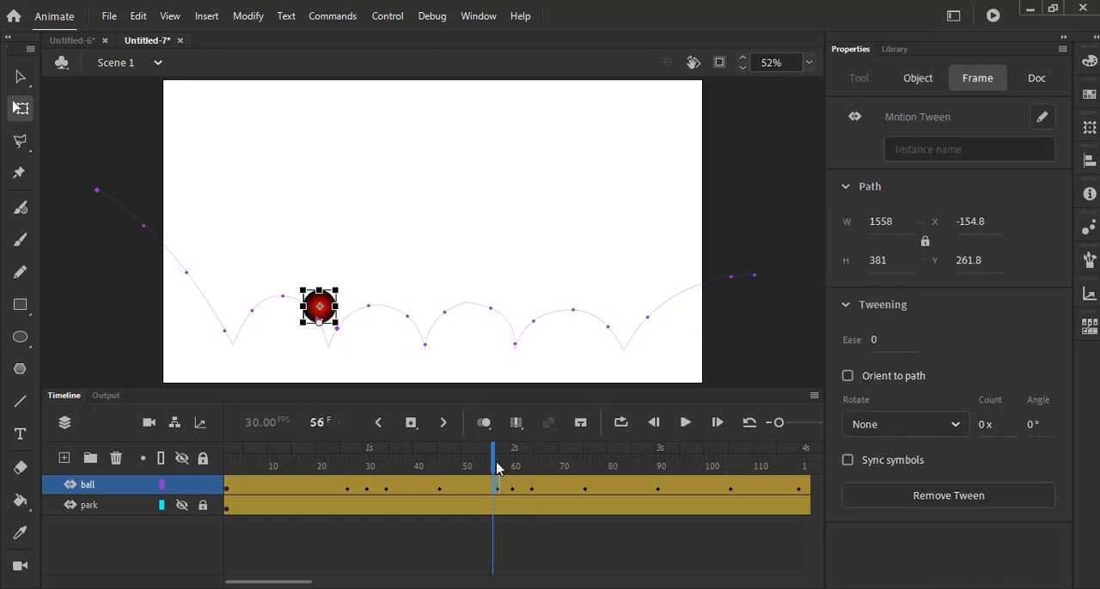
left_click(411, 422)
left_click_drag(496, 467, 513, 466)
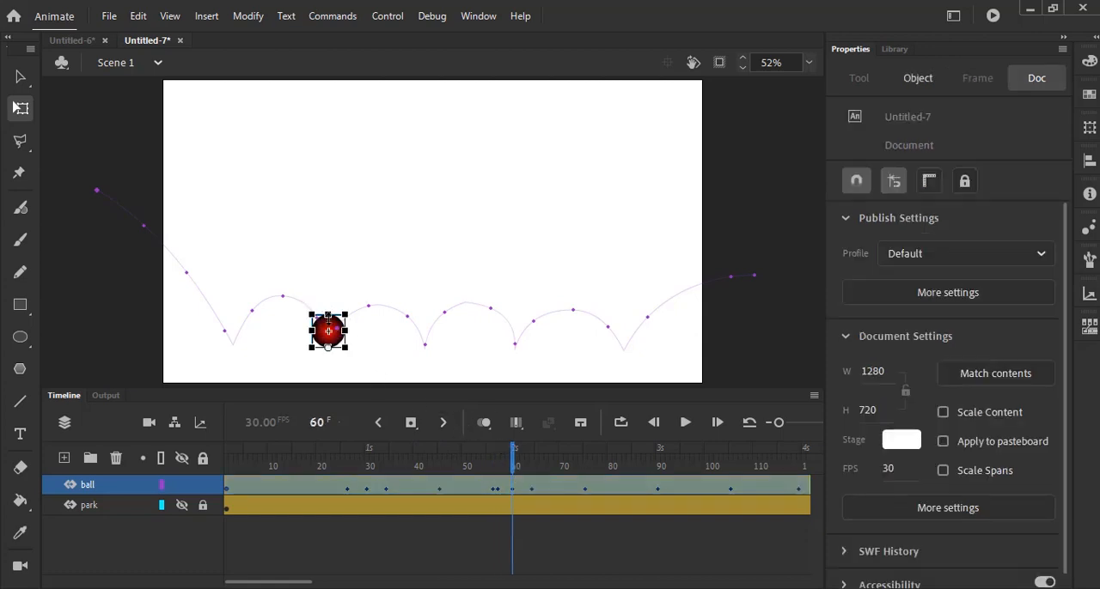
left_click_drag(327, 312, 359, 340)
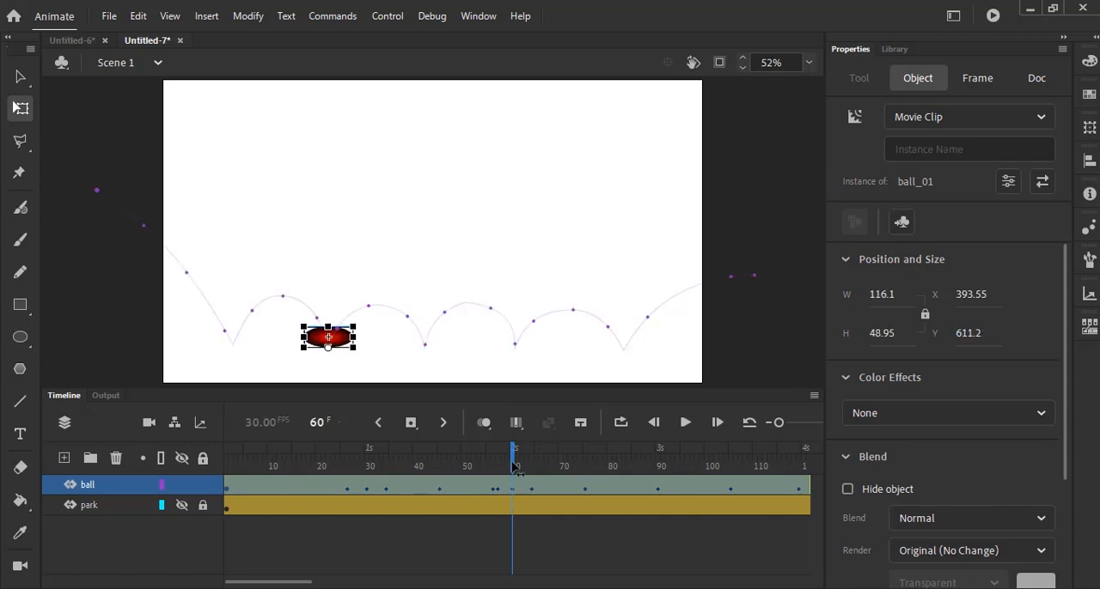
- Add ball keyframes at frames 86 and 94, and squash the ball at frame 90 to about 100.7 wide by 50.9 high
left_click_drag(513, 466, 639, 478)
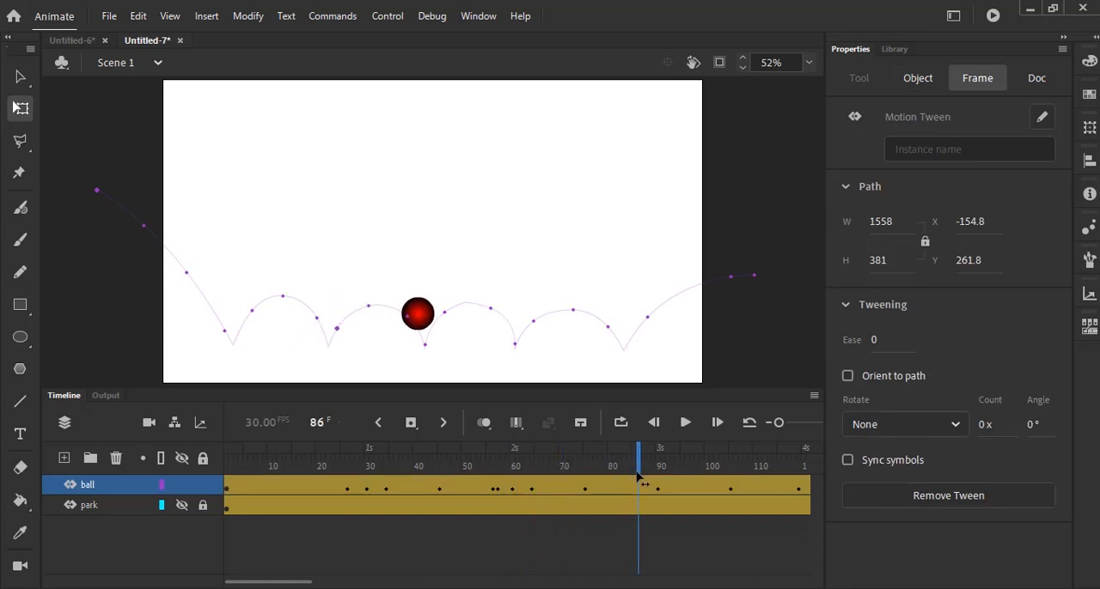
left_click(411, 423)
left_click_drag(638, 466, 685, 479)
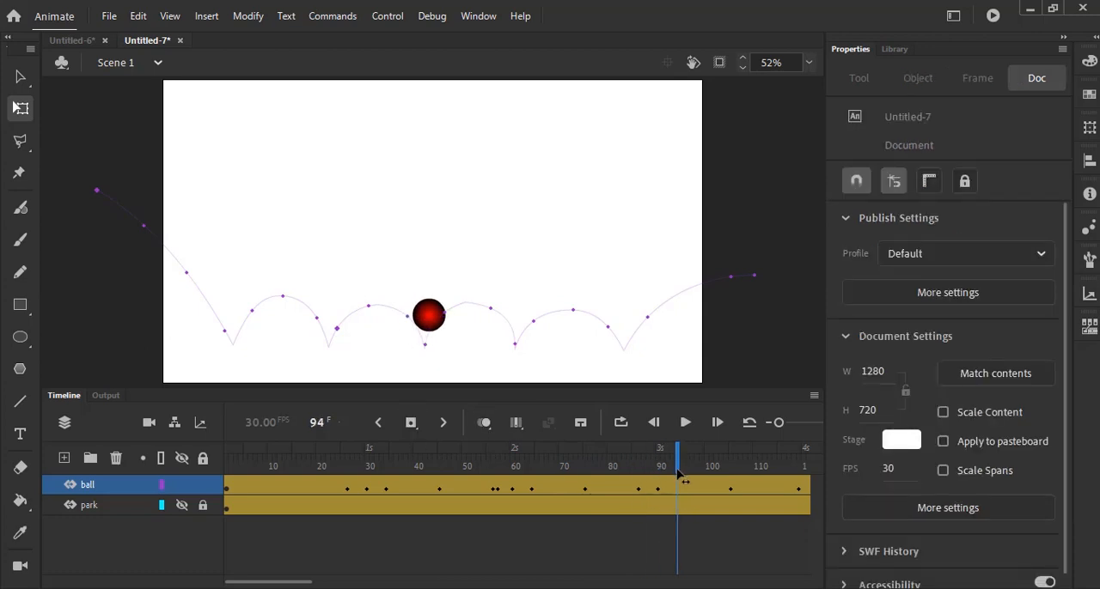
left_click(411, 423)
left_click_drag(678, 470, 658, 476)
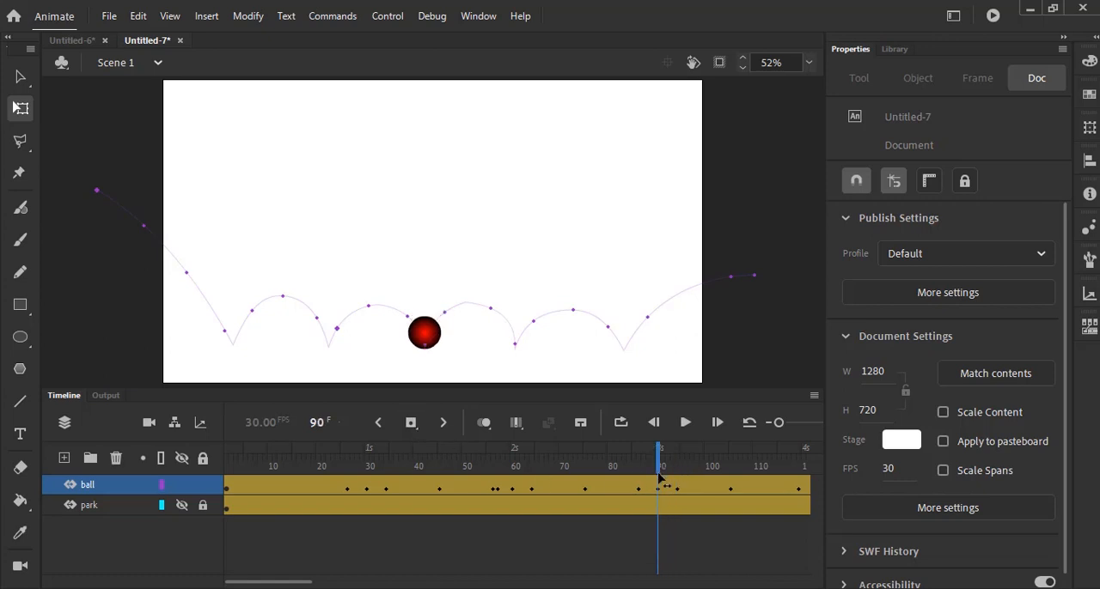
left_click(434, 332)
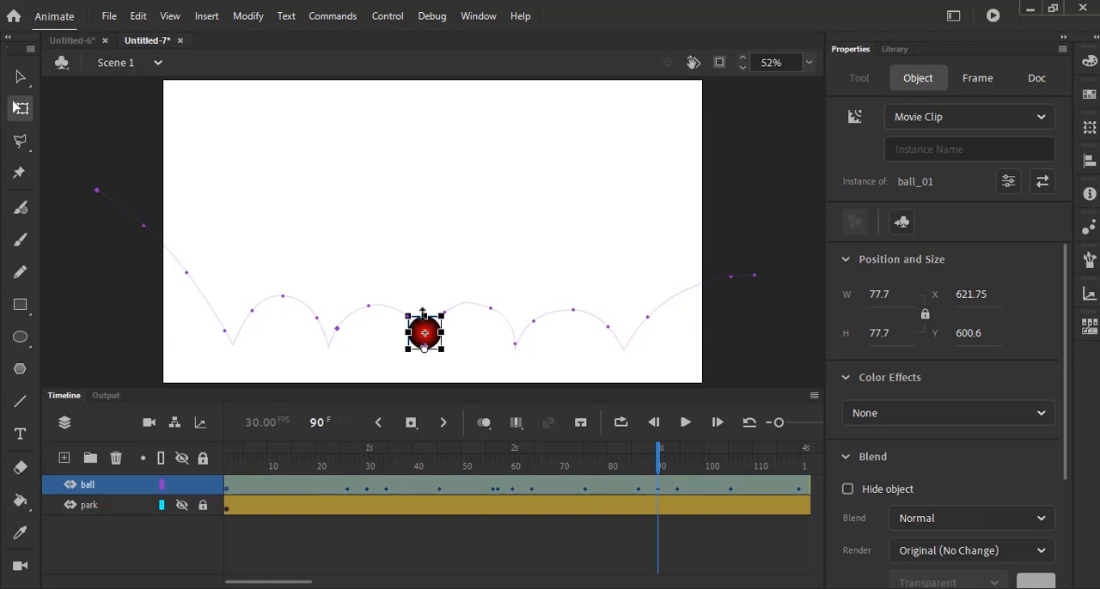
left_click_drag(425, 315, 448, 339)
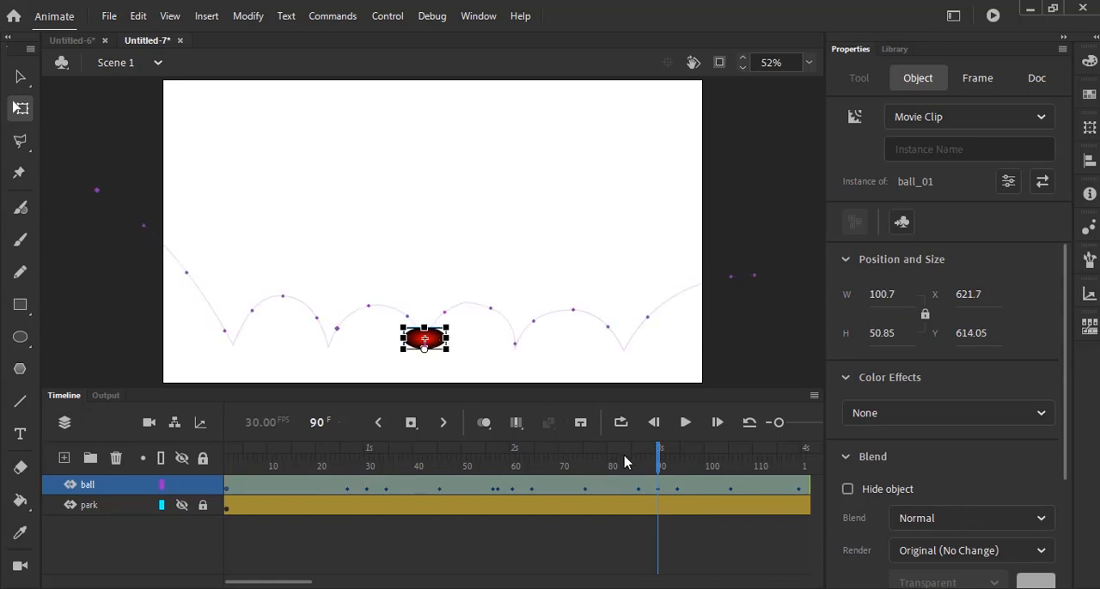
- Add ball keyframes at frames 115 and 123, and squash the ball at frame 119 to about 104.5 wide by 43.2 high
left_click_drag(659, 467, 718, 469)
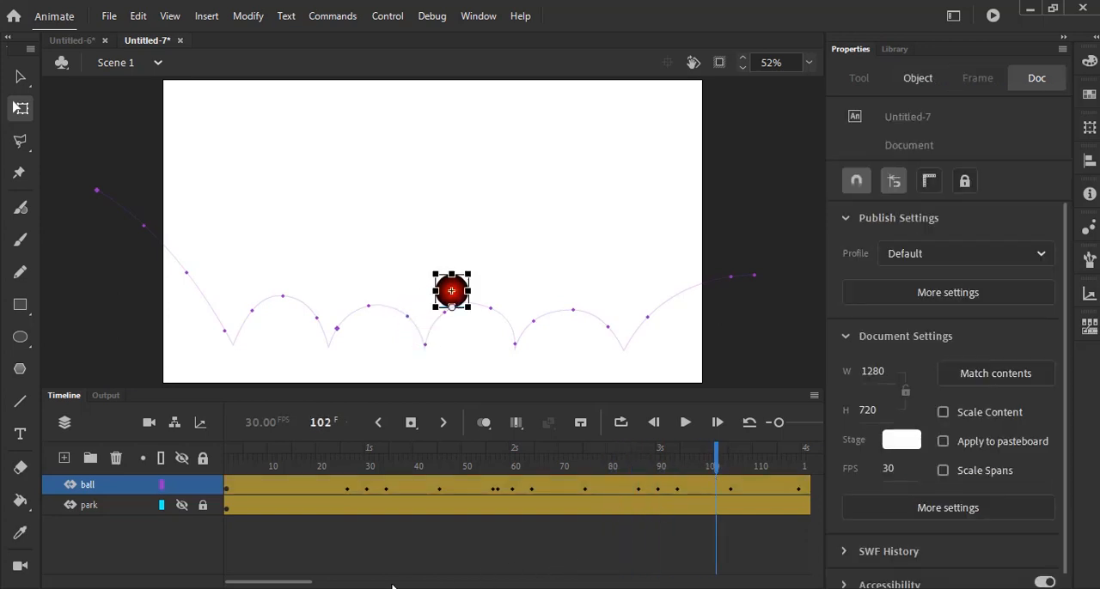
left_click_drag(312, 584, 355, 584)
left_click_drag(442, 472, 504, 499)
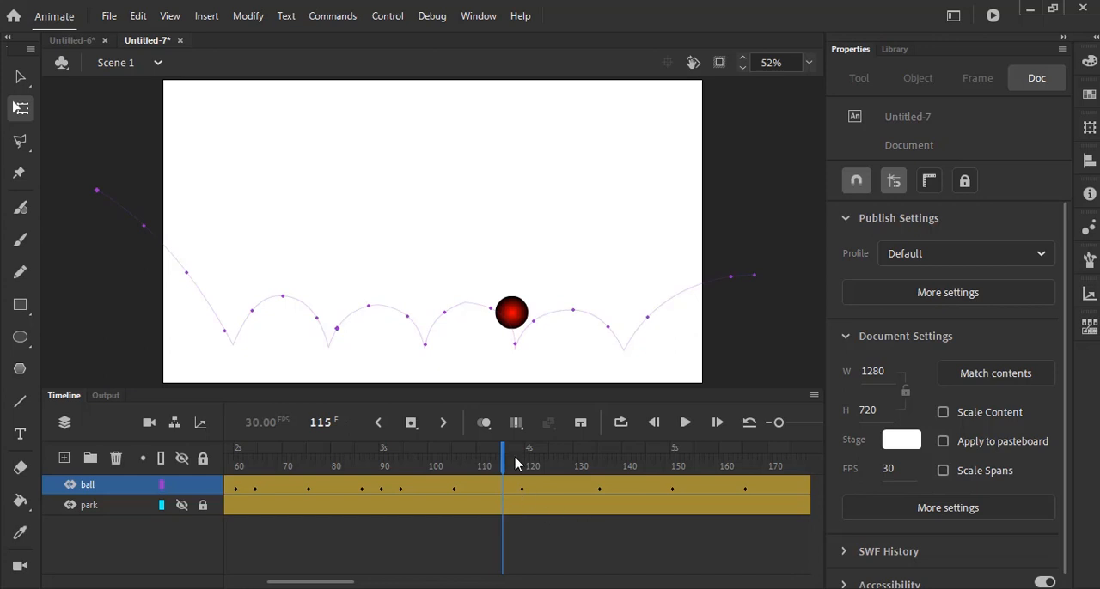
left_click(508, 468)
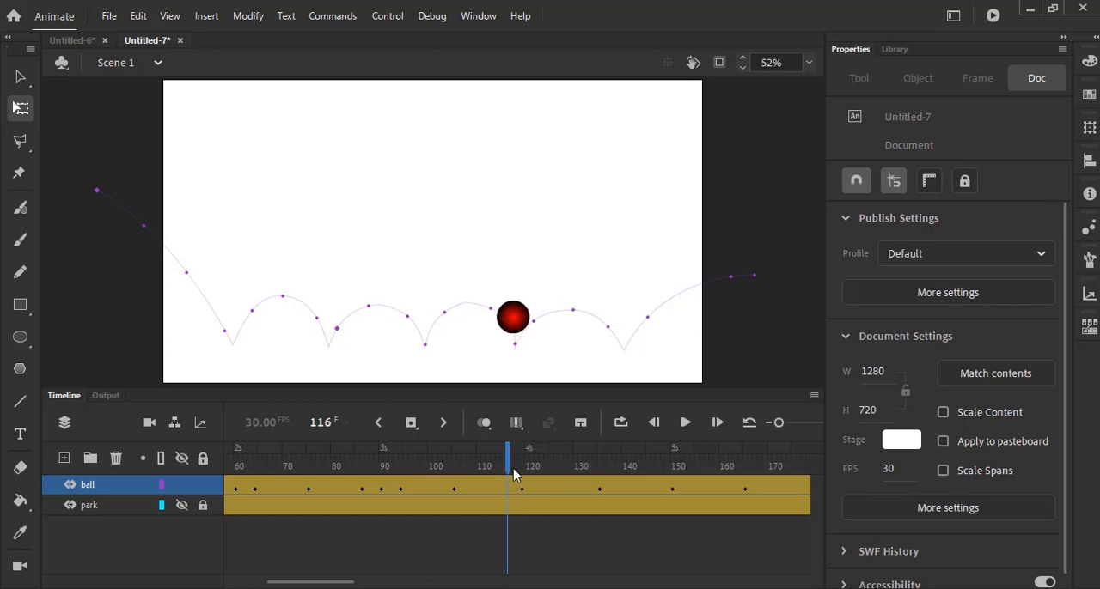
left_click(502, 468)
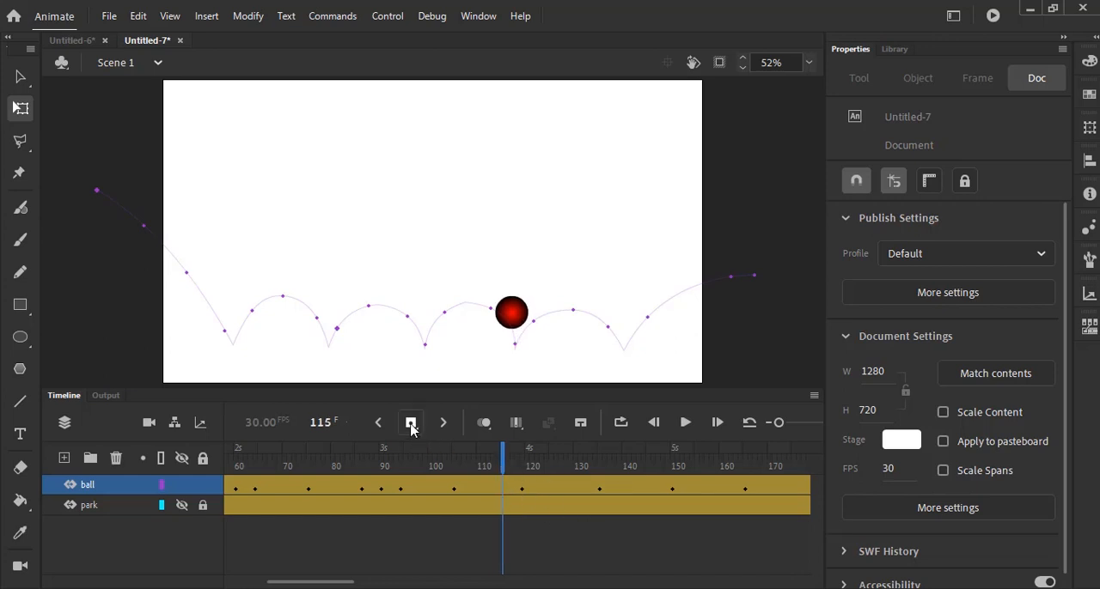
mouse_move(504, 464)
left_mouse_down()
mouse_move(541, 486)
mouse_move(515, 472)
left_mouse_up()
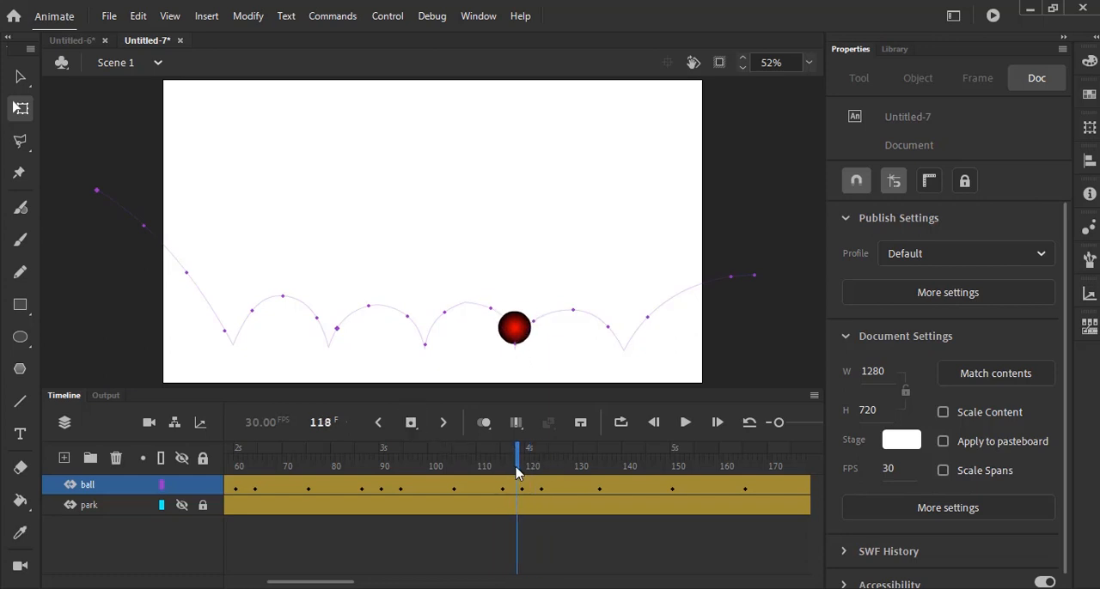
left_click(520, 467)
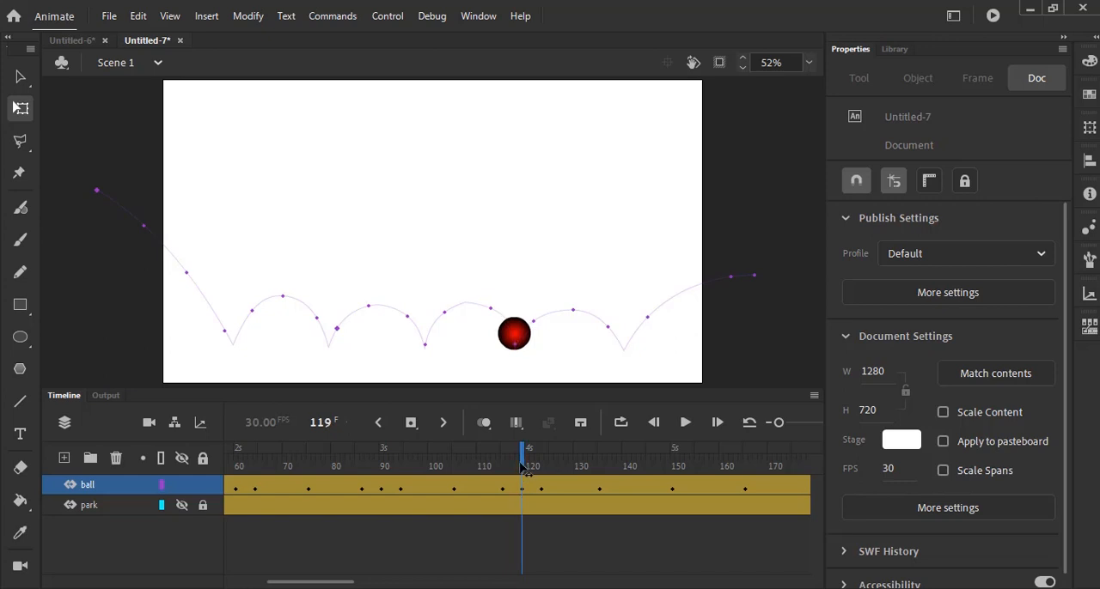
left_click(525, 322)
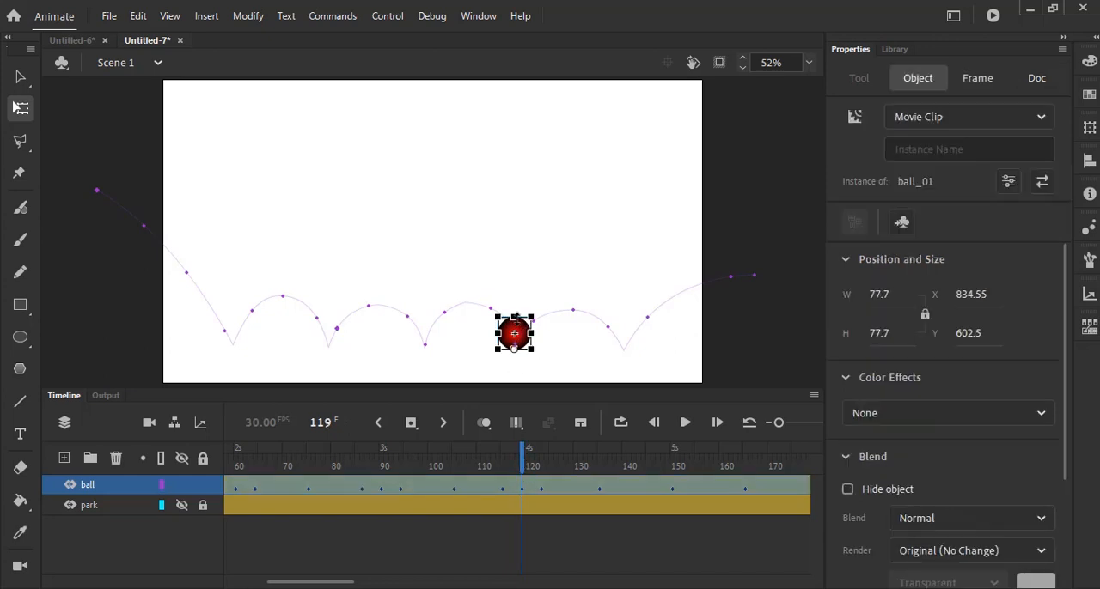
left_click_drag(513, 315, 539, 341)
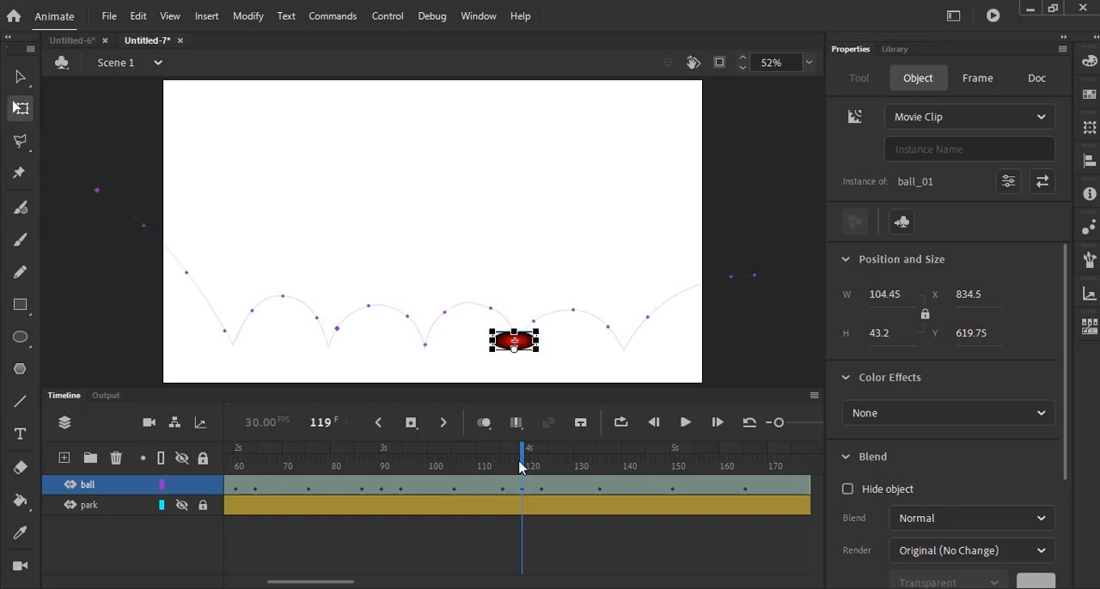
- Add ball keyframes at frames 147 and 153, and squash the ball at frame 150 to about 116.1 wide by 45.1 high
left_click_drag(523, 461, 673, 507)
left_click_drag(355, 585, 376, 583)
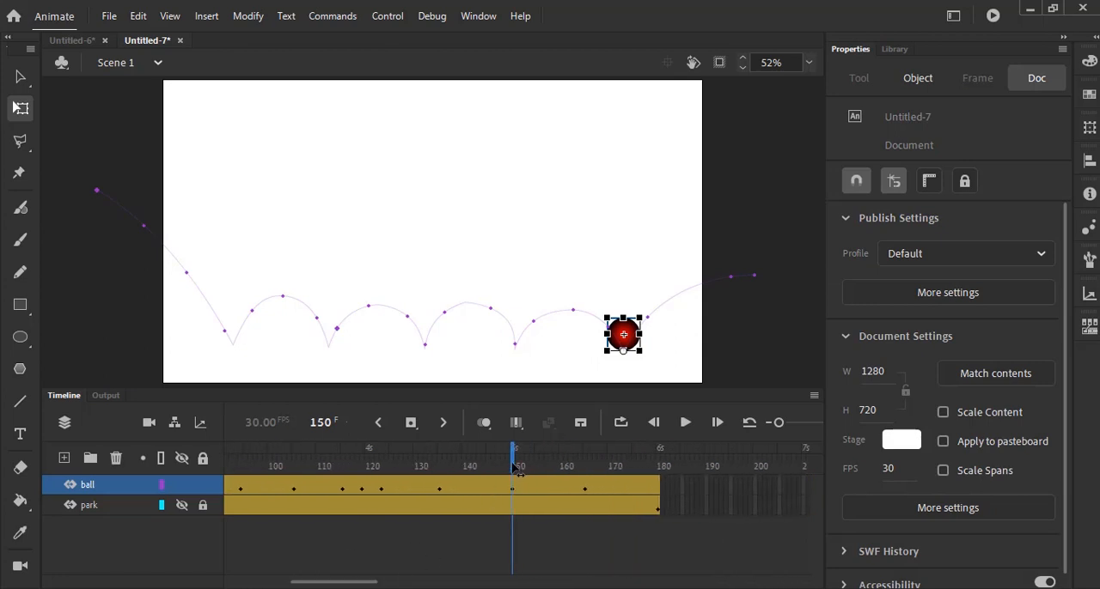
left_click_drag(512, 464, 500, 464)
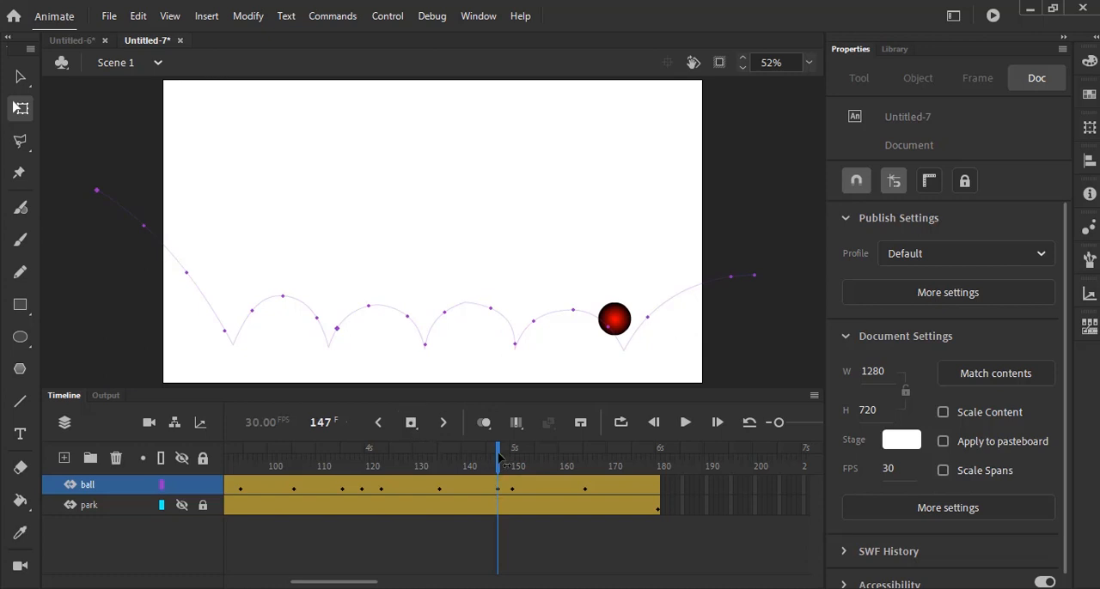
left_click_drag(500, 457, 526, 459)
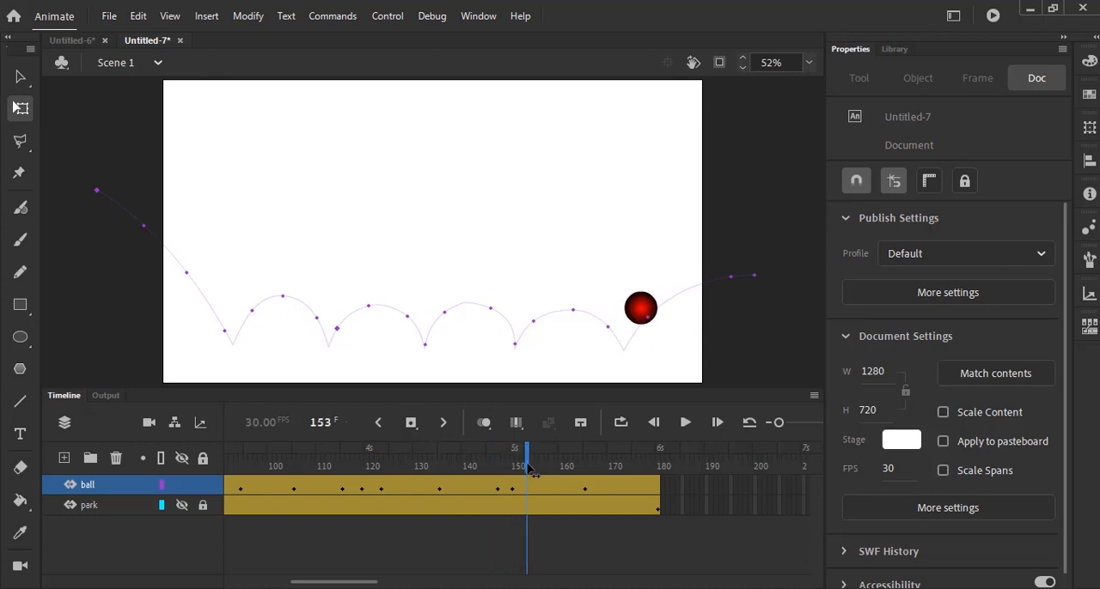
left_click(413, 422)
left_click_drag(530, 460, 519, 464)
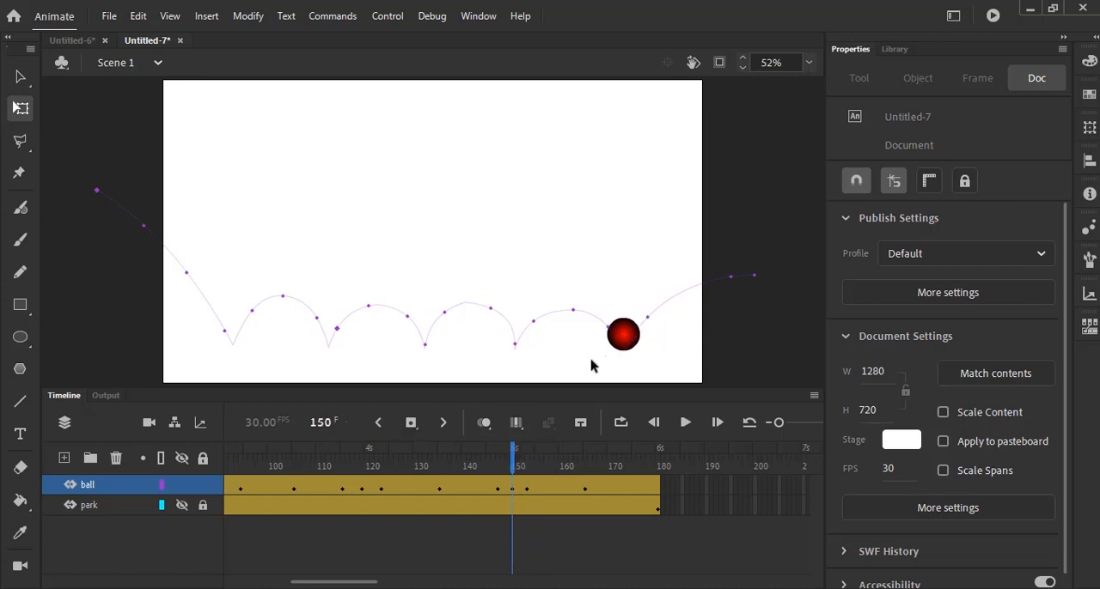
left_click(624, 335)
left_click_drag(623, 318, 649, 342)
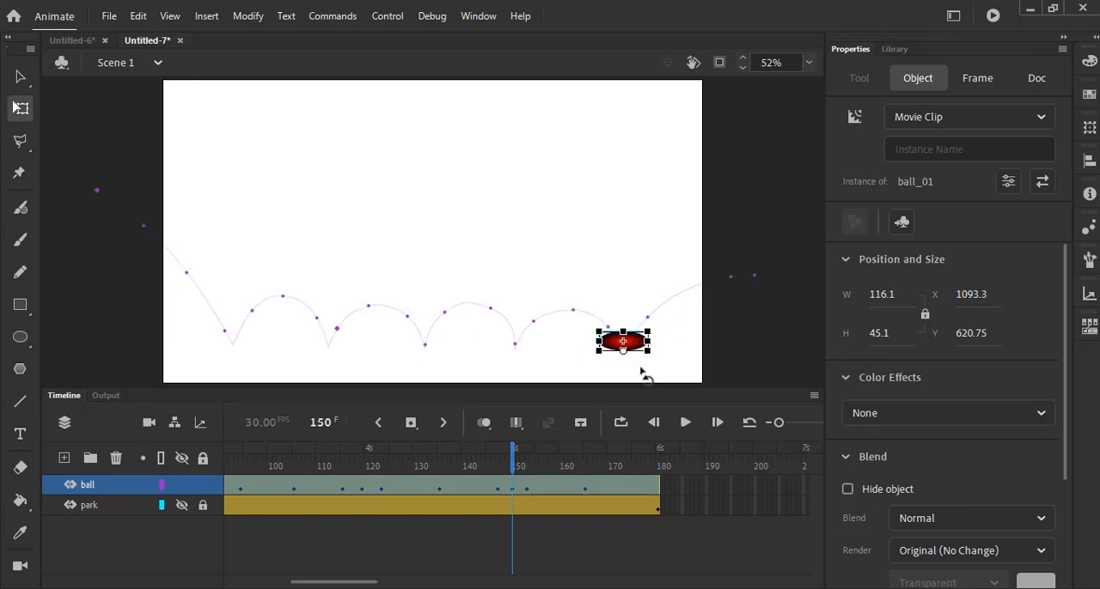
- Return to frame 1, make the park layer visible again and deselect the ball
left_click(519, 469)
left_click_drag(517, 468, 129, 468)
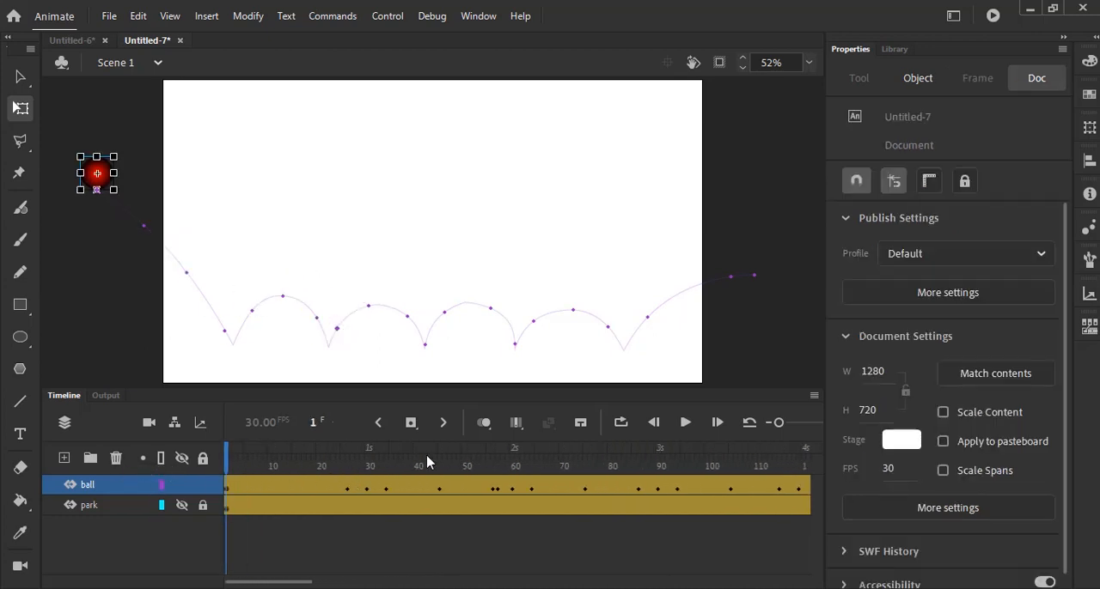
left_click(181, 505)
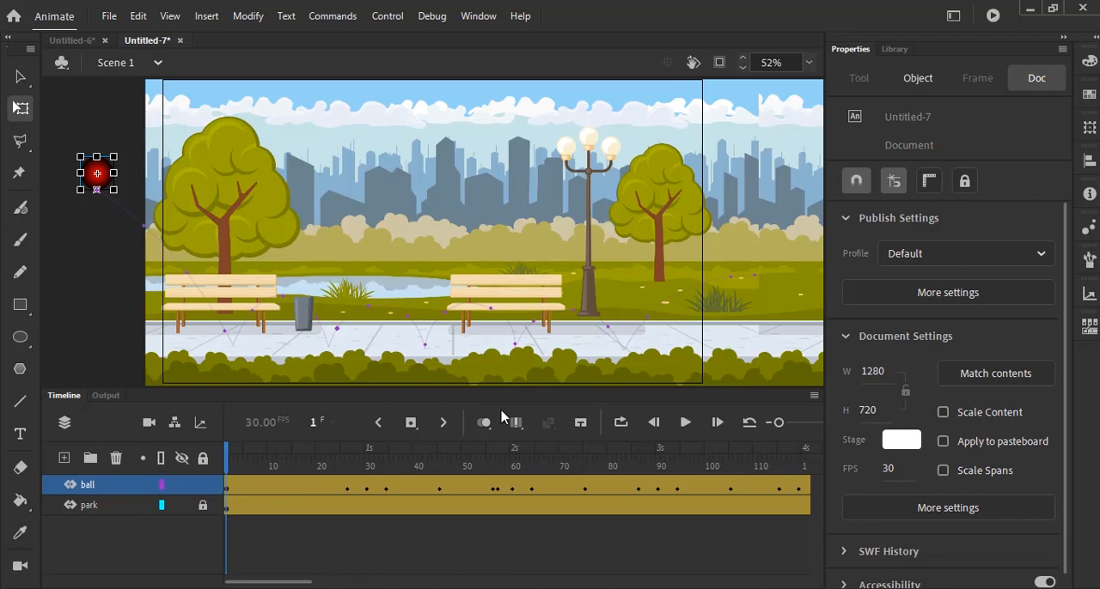
left_click(659, 213)
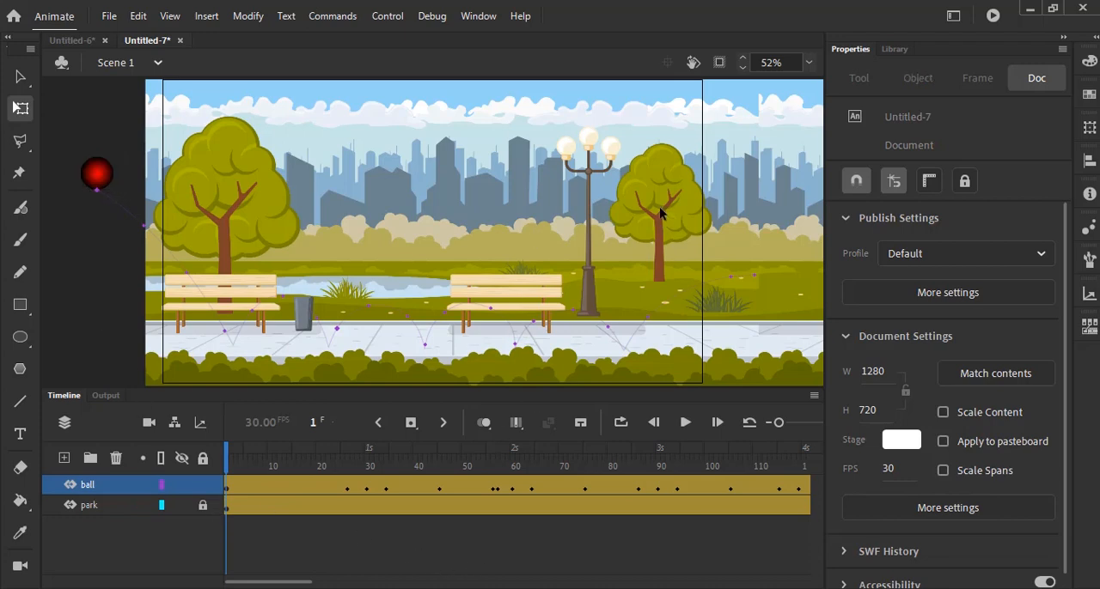
- Test the movie to watch the ball bounce through the park, and close the preview
left_click(398, 16)
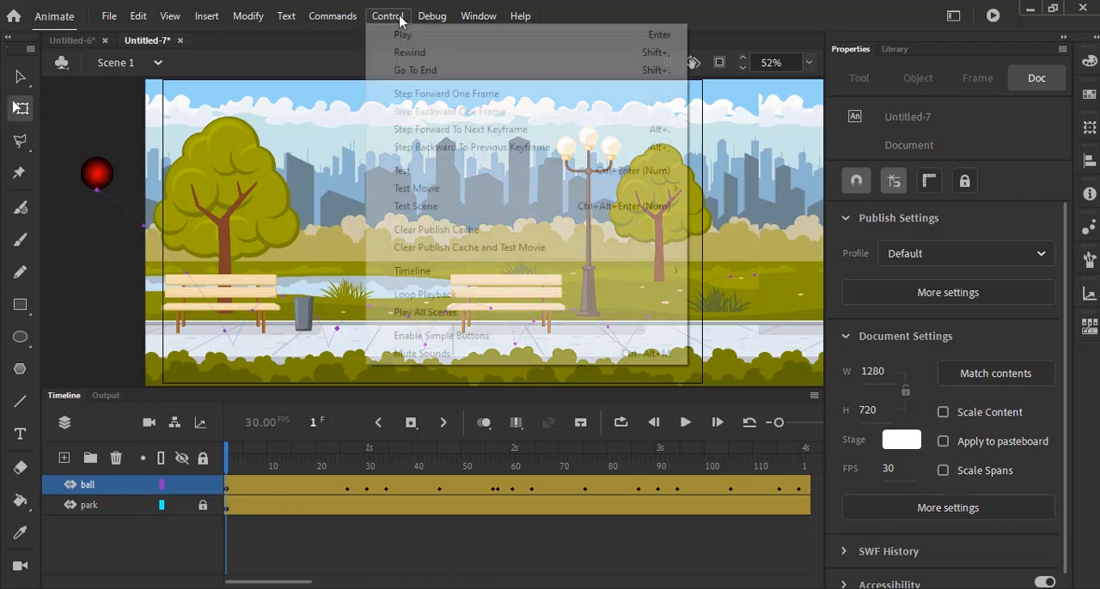
left_click(421, 171)
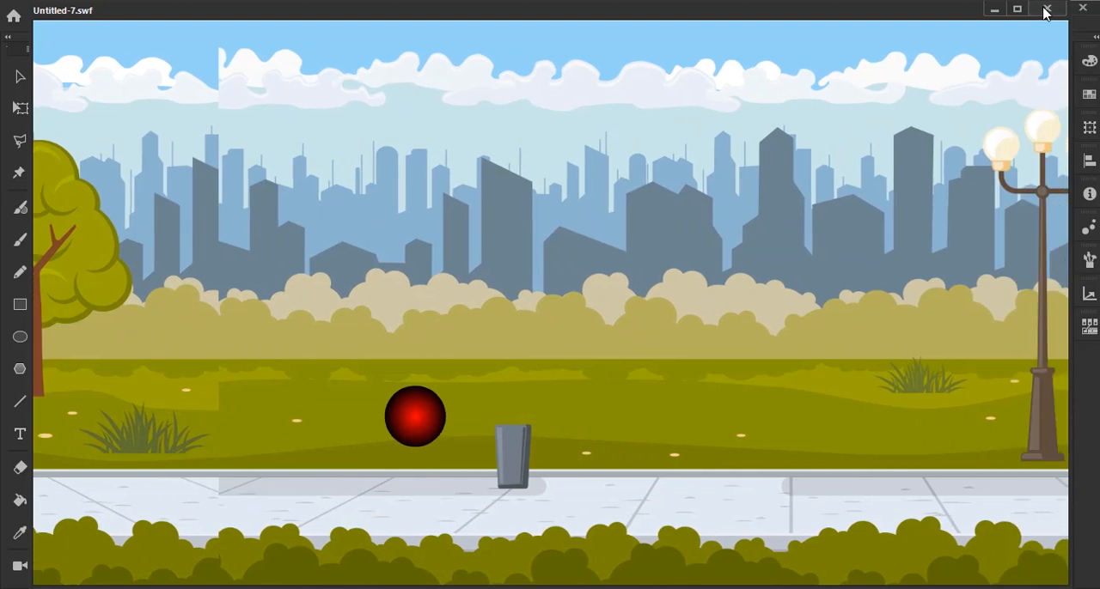
left_click(1048, 8)
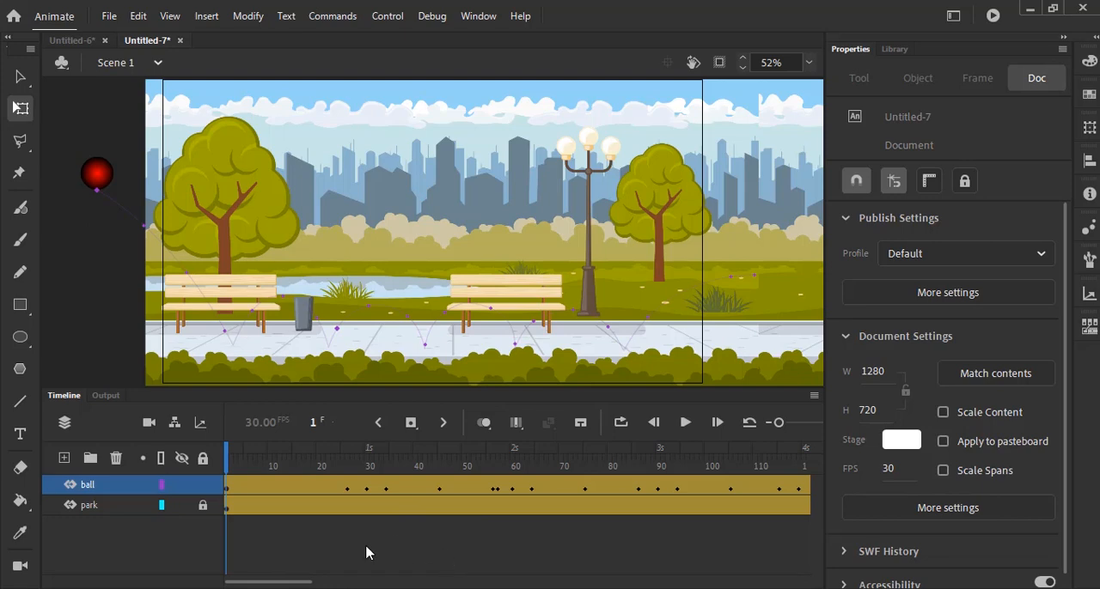
- Add a new layer named shadow and place it between the ball and park layers
left_click(64, 459)
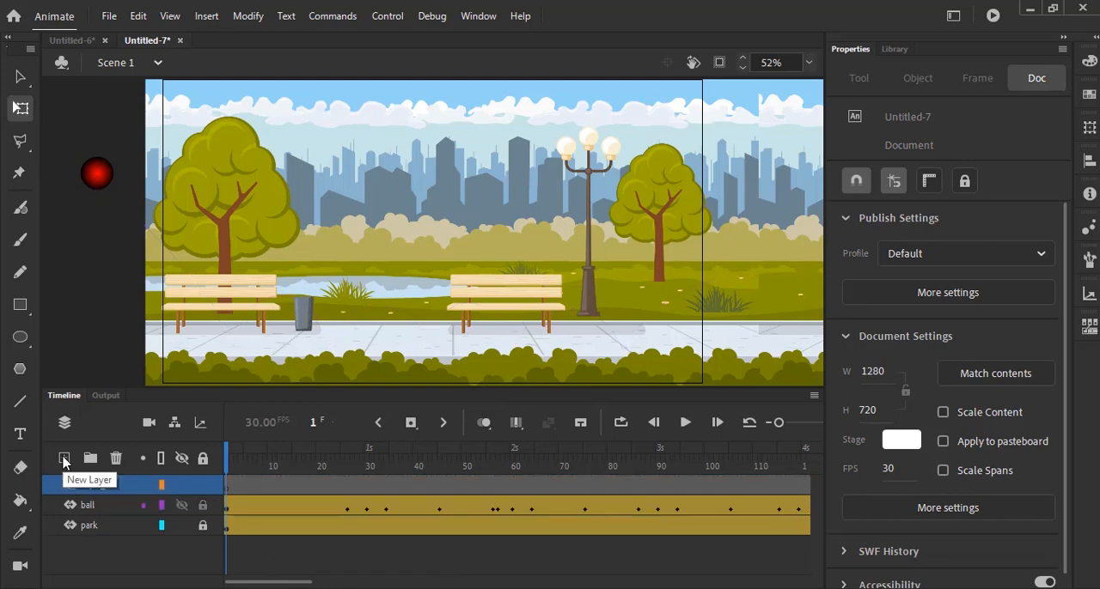
double_click(103, 484)
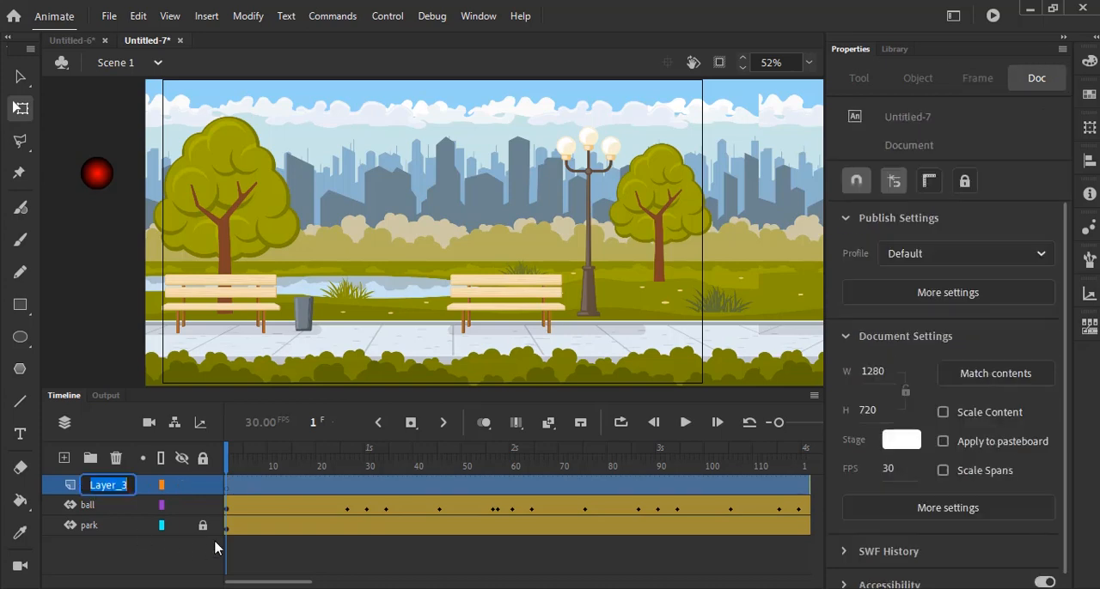
type("shad")
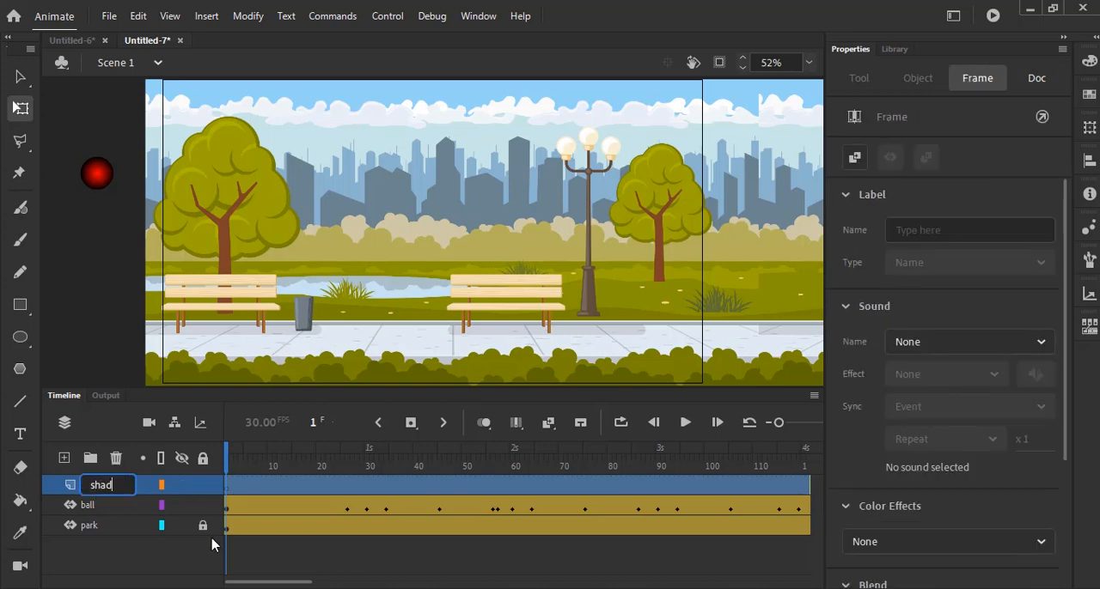
type("ow")
key("Return")
left_click_drag(102, 494, 100, 520)
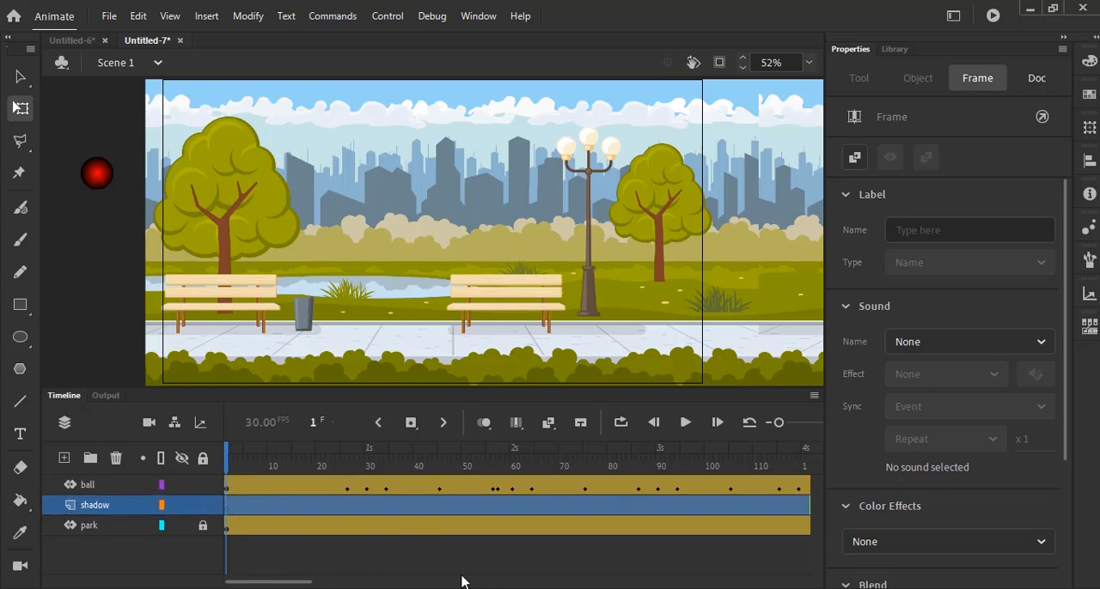
- Draw a flat black oval about 84.4 wide by 15.4 high on the pavement at frame 1 of the shadow layer
left_click(21, 338)
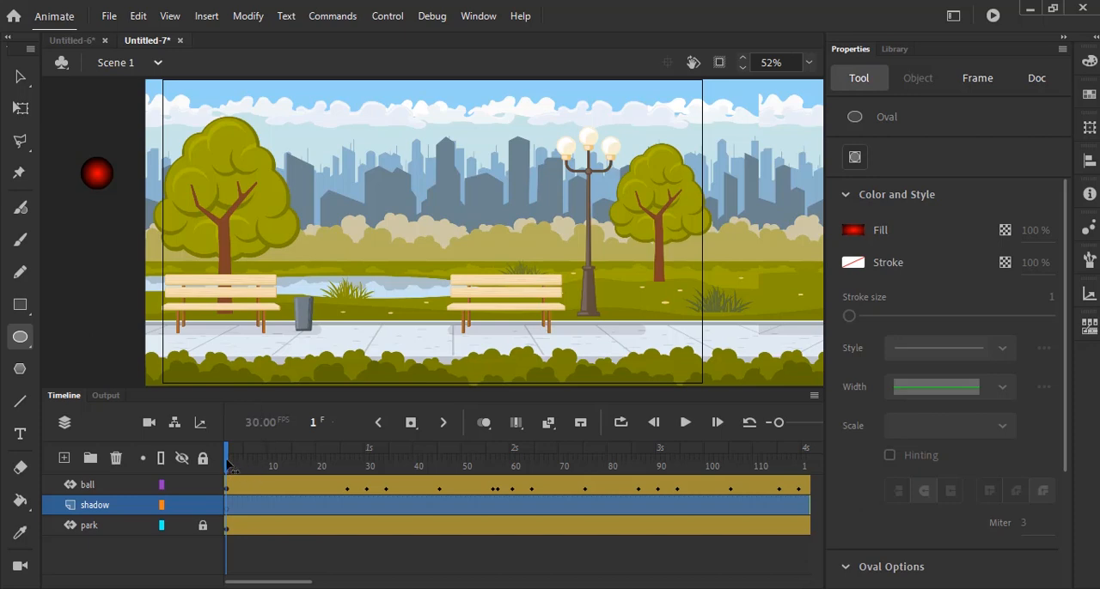
left_click_drag(227, 464, 371, 506)
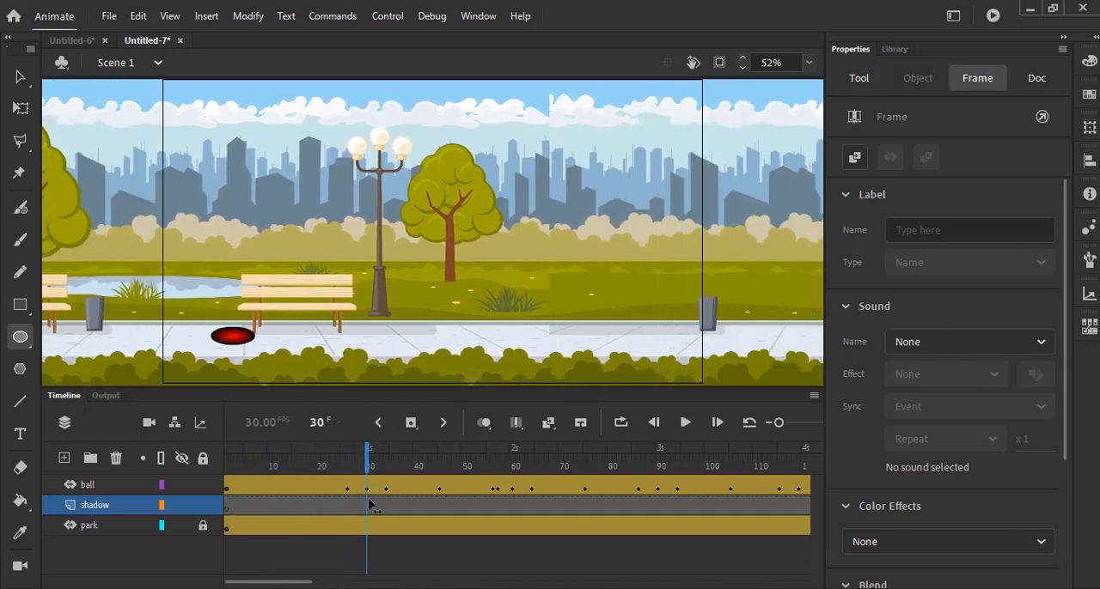
left_click_drag(367, 505, 221, 497)
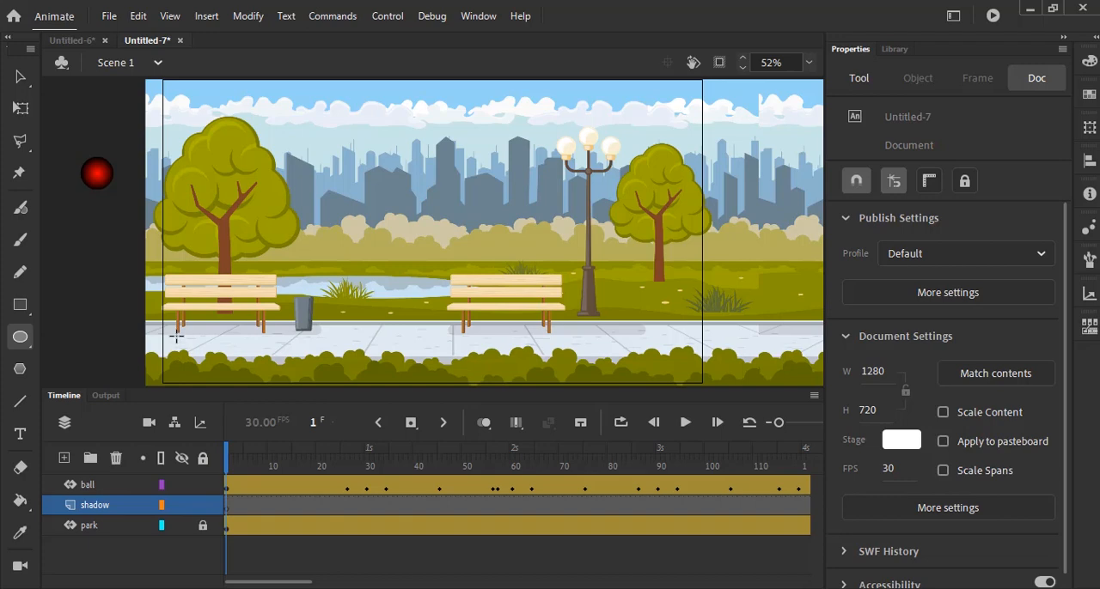
left_click_drag(167, 334, 206, 344)
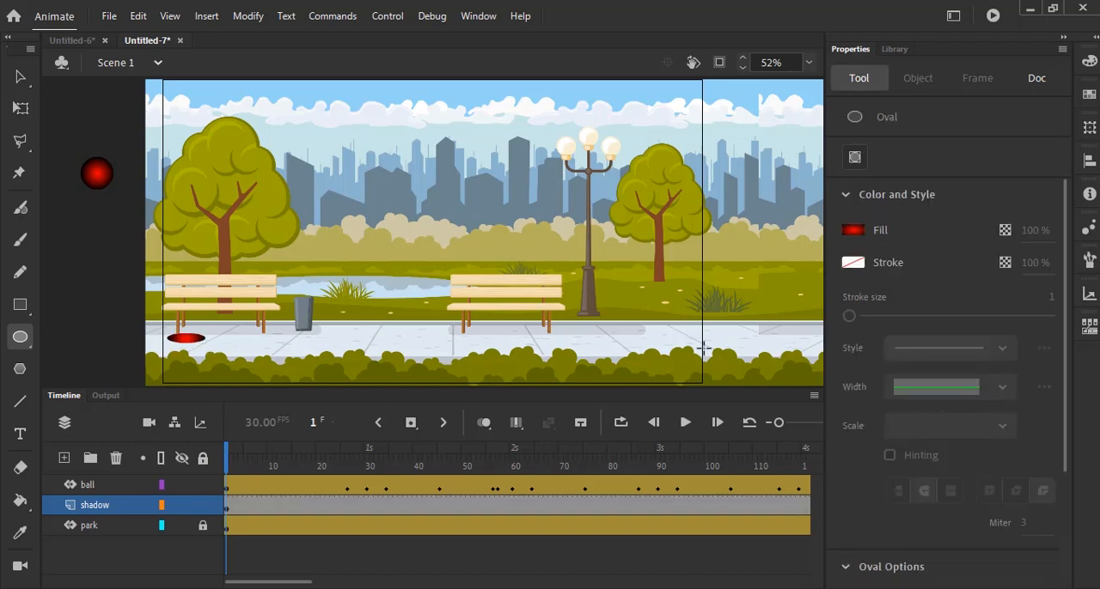
key("ctrl+z")
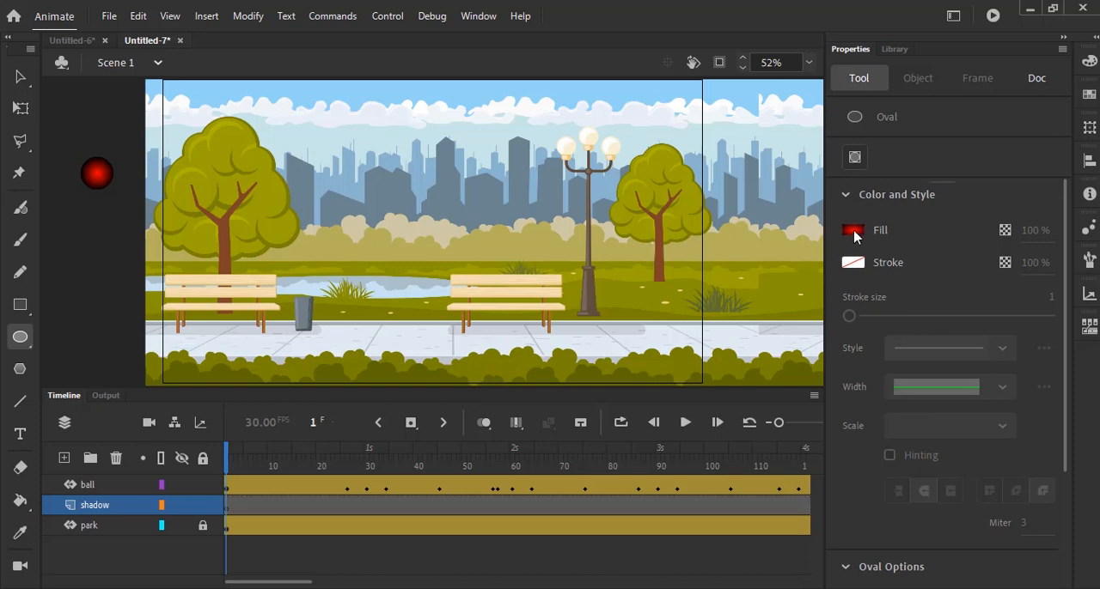
left_click(855, 232)
left_click(624, 277)
left_click_drag(178, 339, 206, 340)
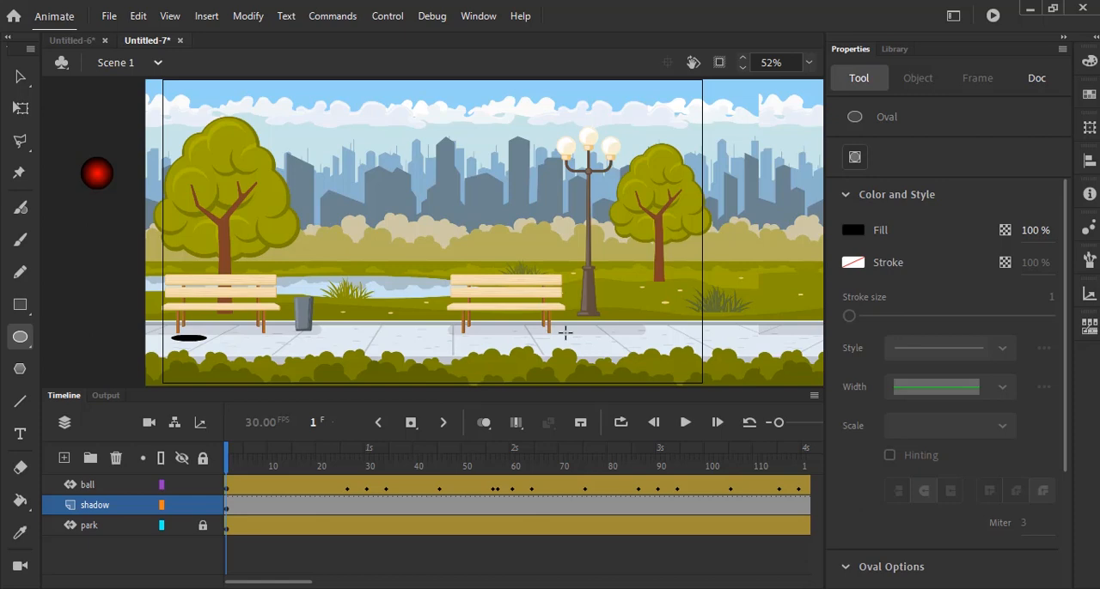
- Convert the black oval to a movie clip symbol named shadow_01 and create a motion tween for it
left_click(21, 77)
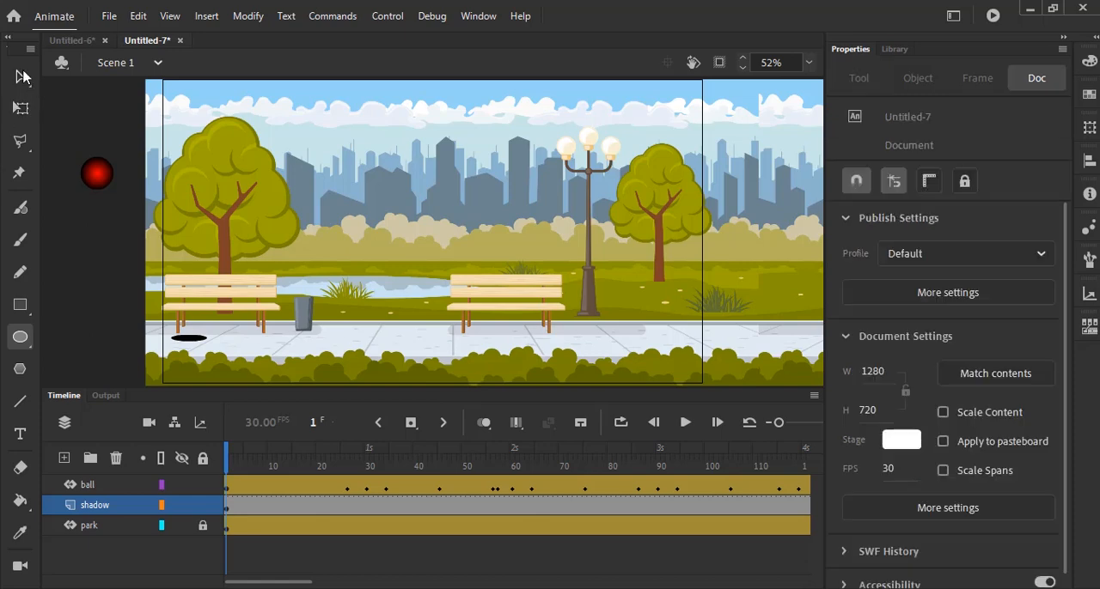
left_click(192, 341)
right_click(193, 341)
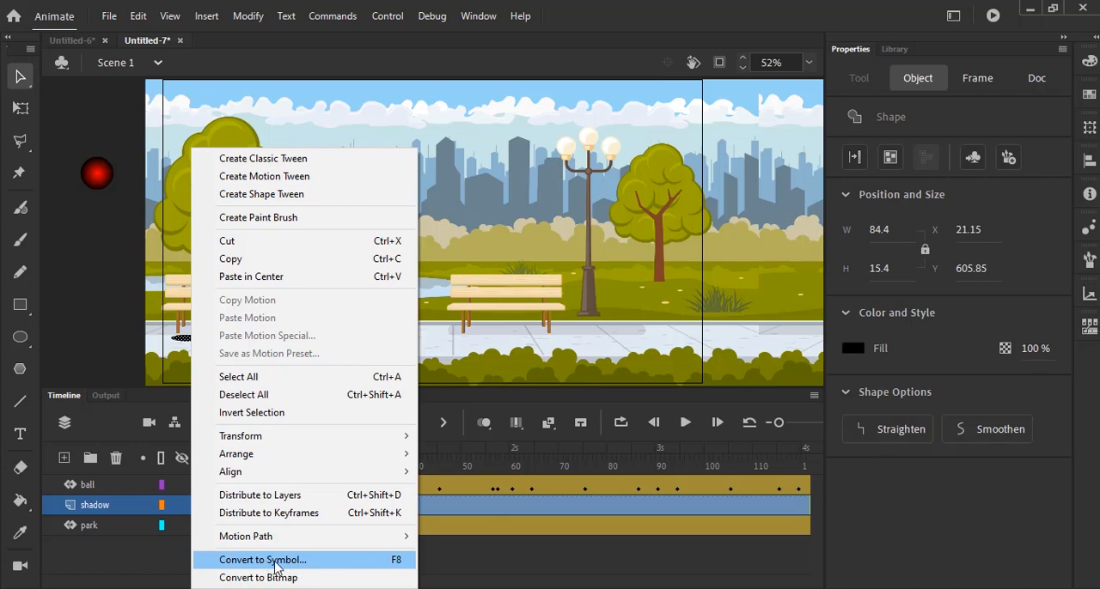
left_click(276, 563)
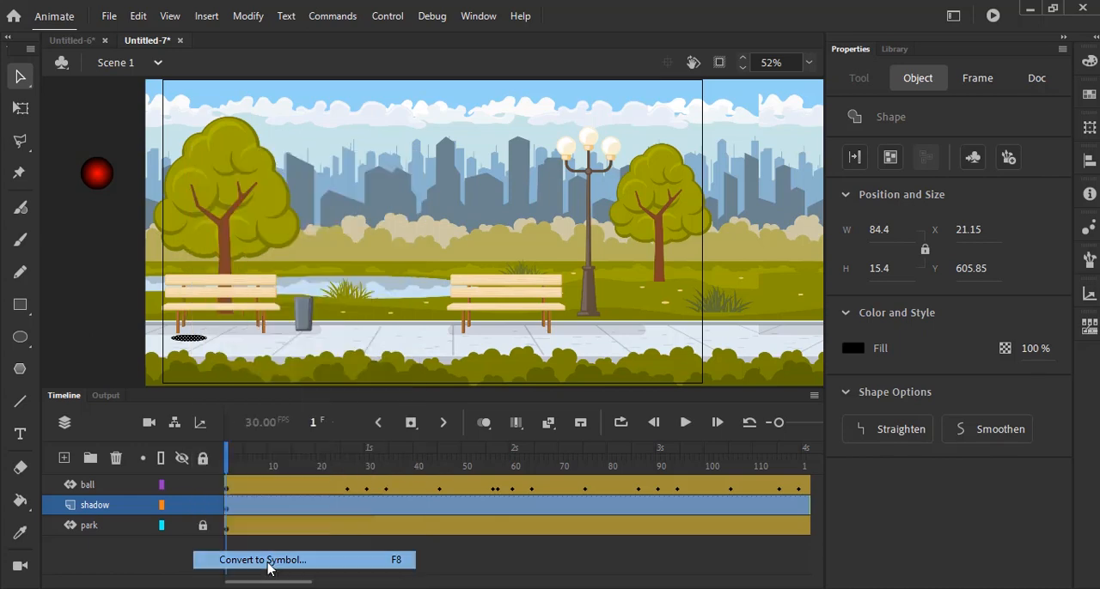
type("shadow_01")
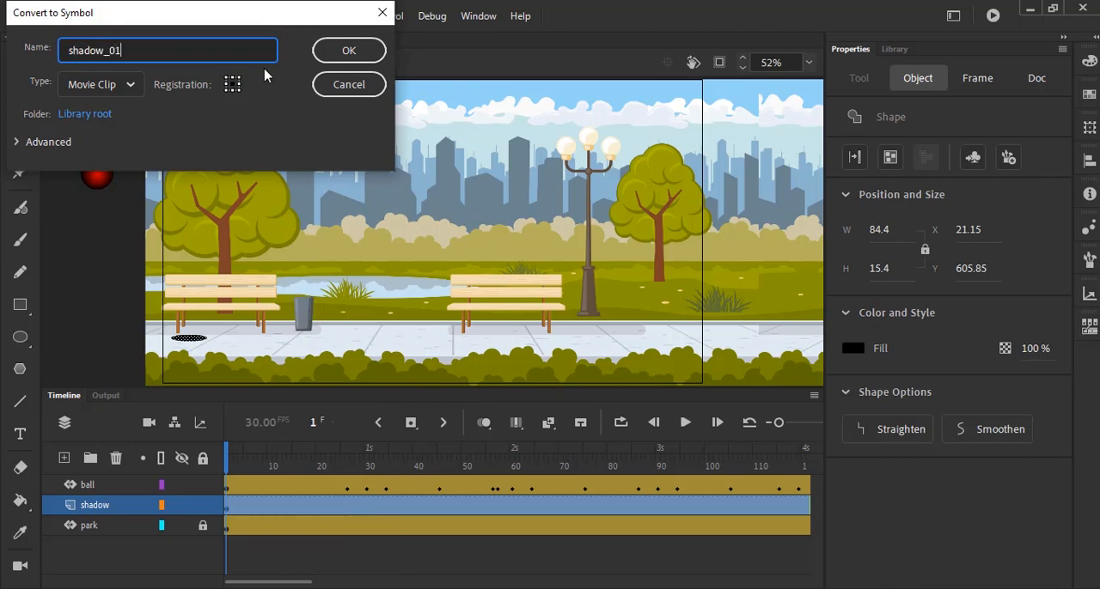
key("Return")
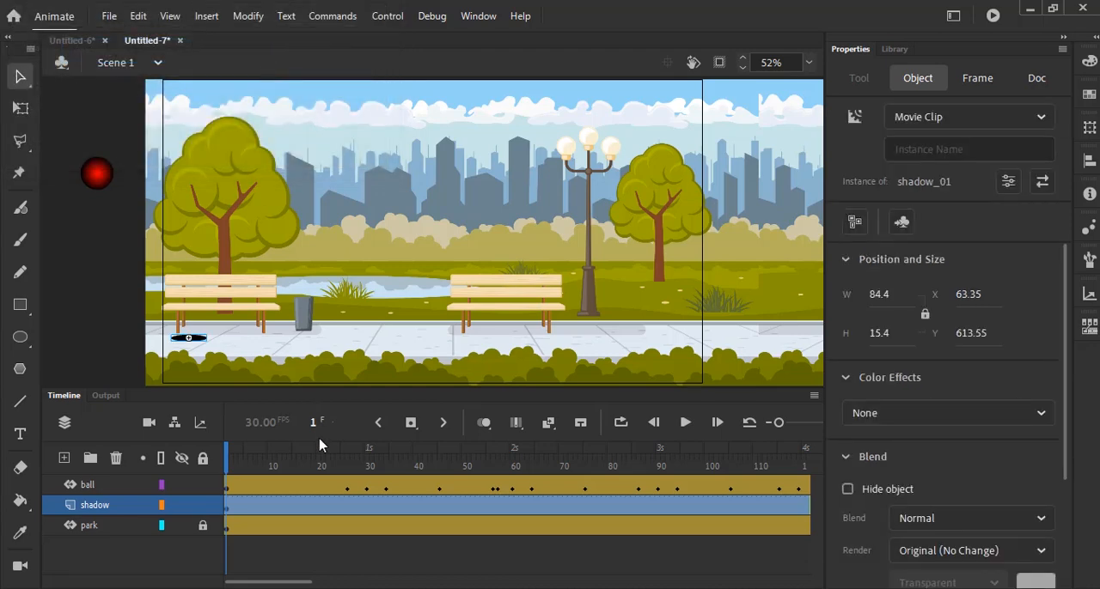
left_click(206, 15)
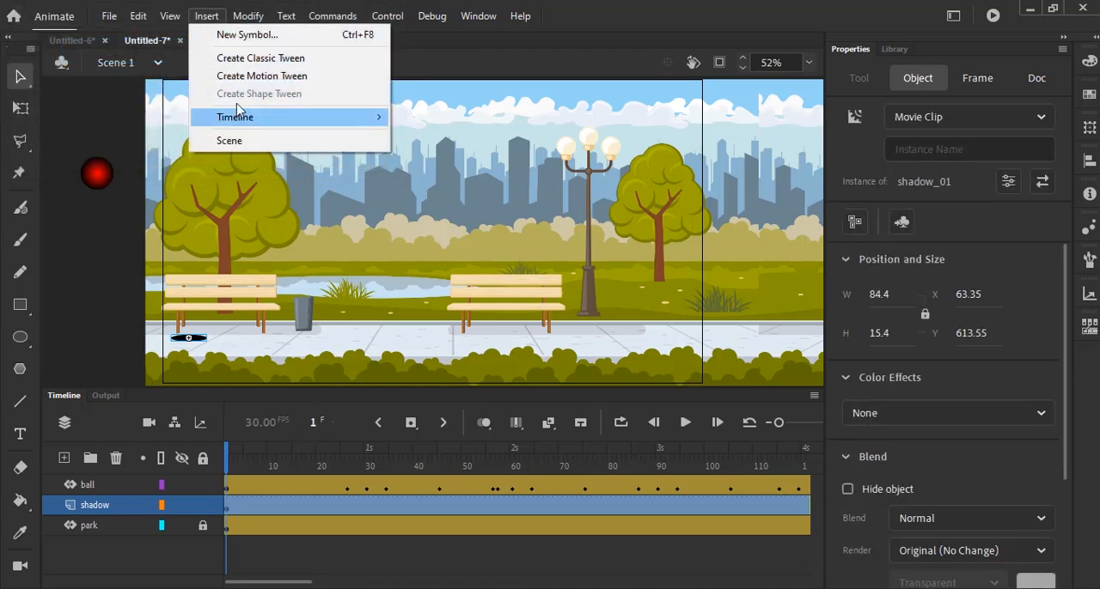
left_click(258, 83)
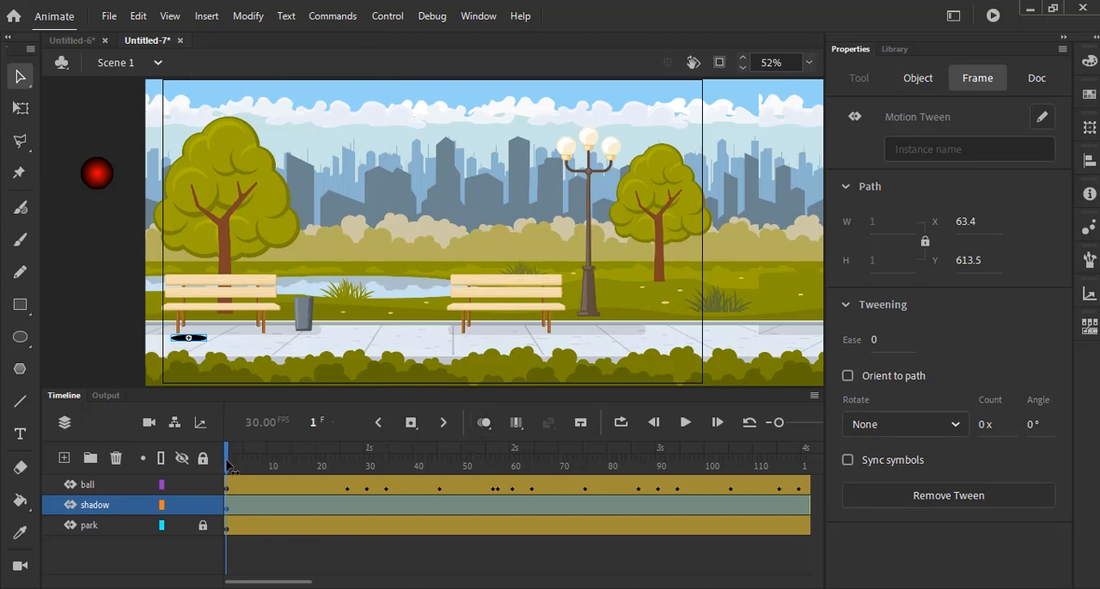
- At frame 30, move the shadow directly beneath the squashed ball, to about X 167.3, Y 629.95
left_click_drag(231, 468, 367, 513)
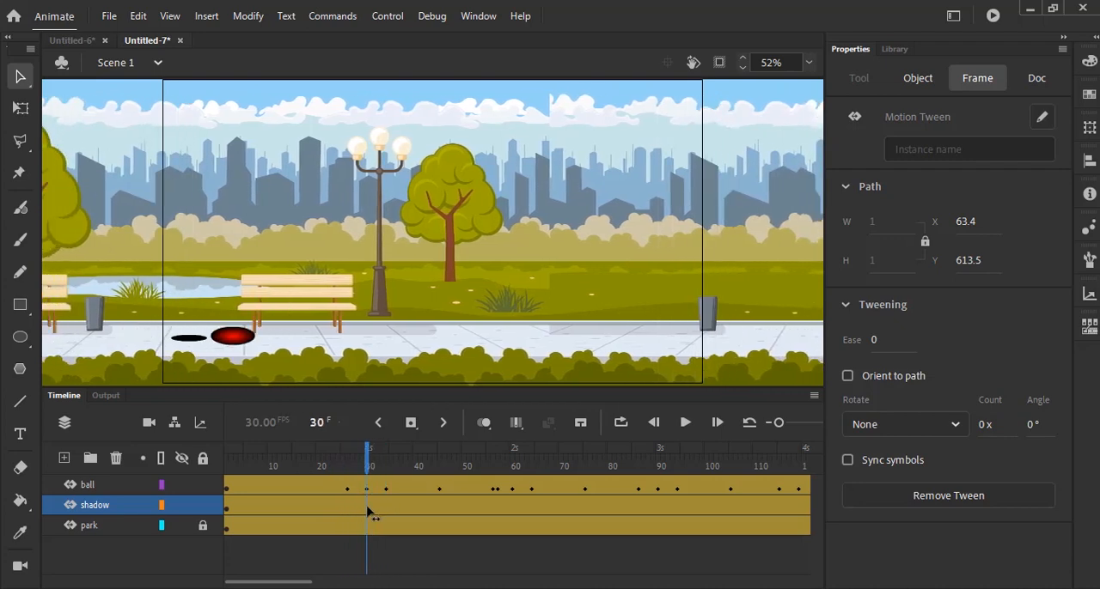
left_click(123, 313)
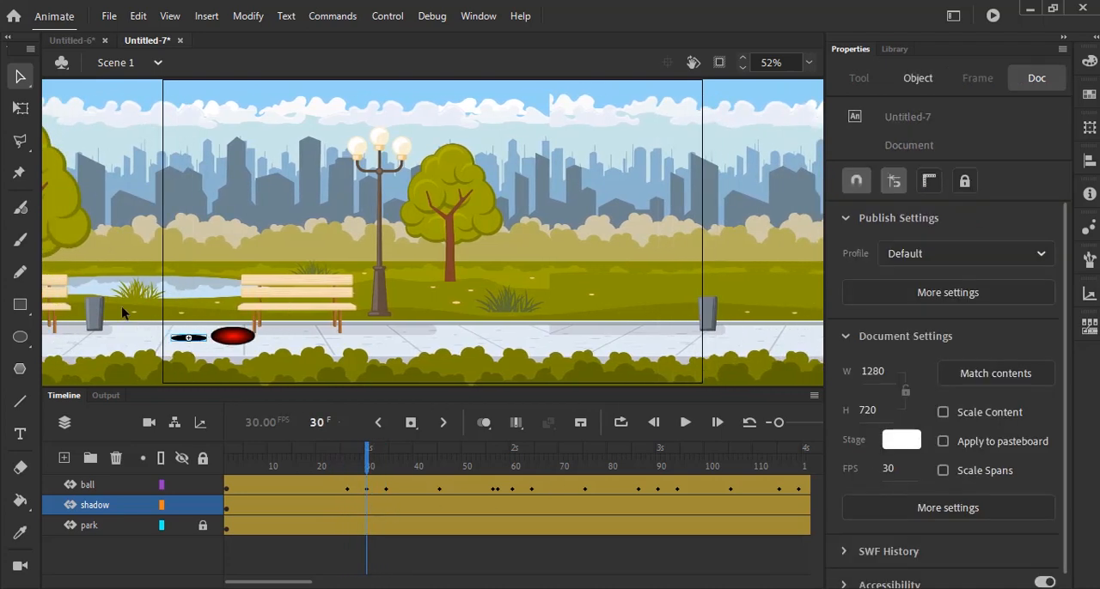
left_click(203, 343)
left_click_drag(203, 343, 230, 344)
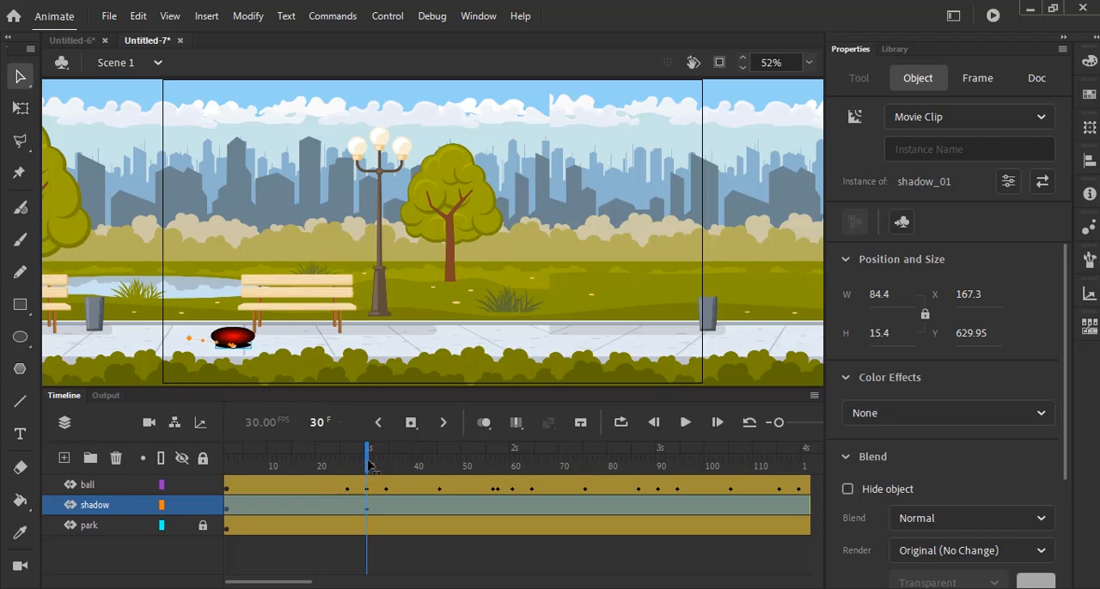
- At frame 26, apply an Alpha color effect to the shadow and set it to 31%
left_click_drag(370, 463, 352, 476)
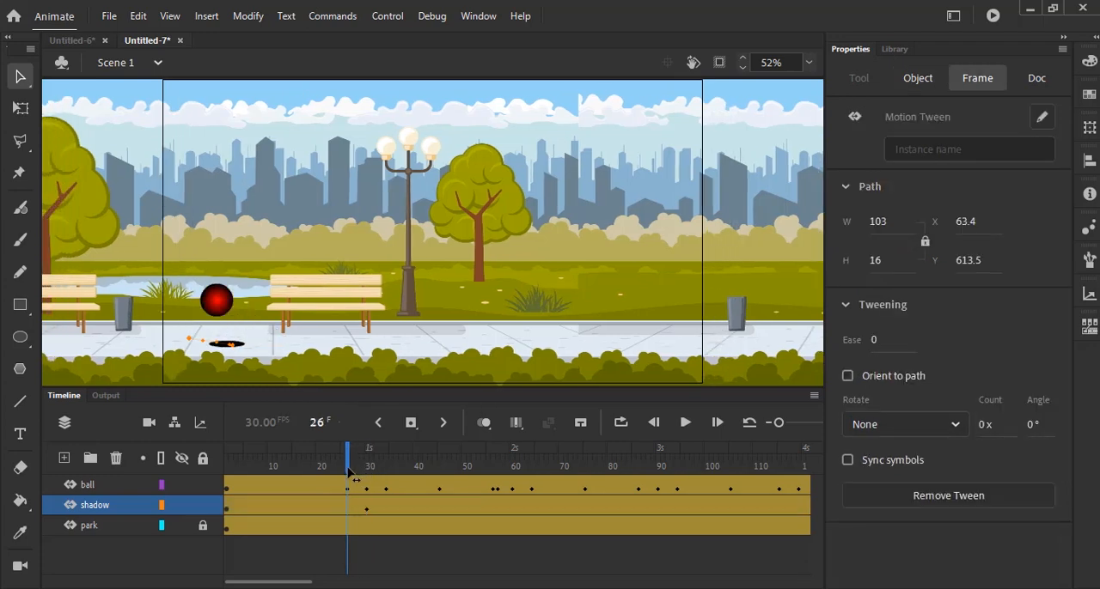
left_click(538, 550)
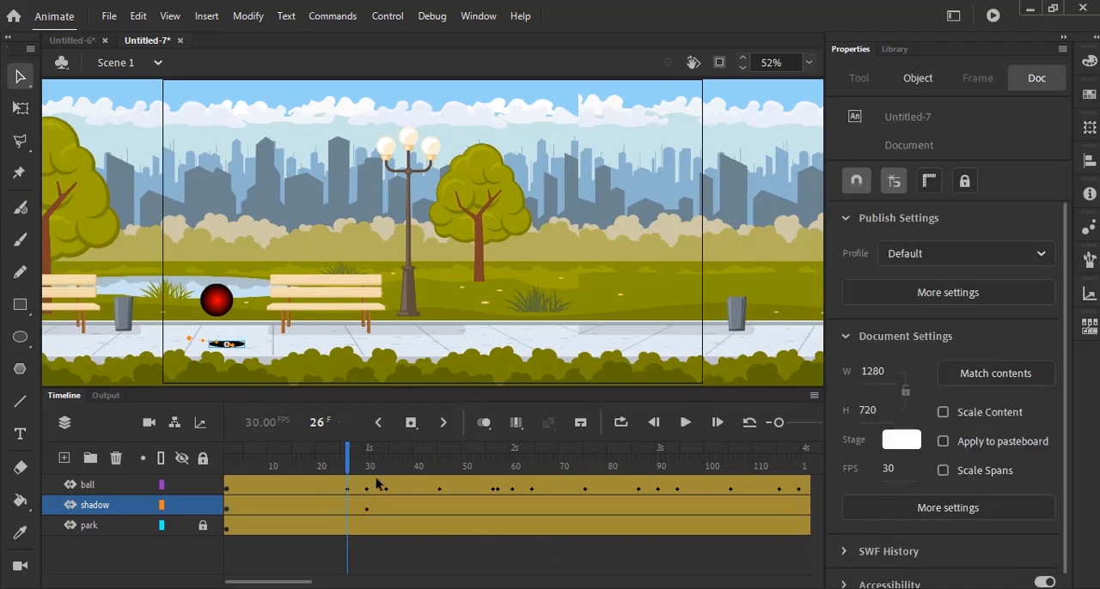
left_click(243, 348)
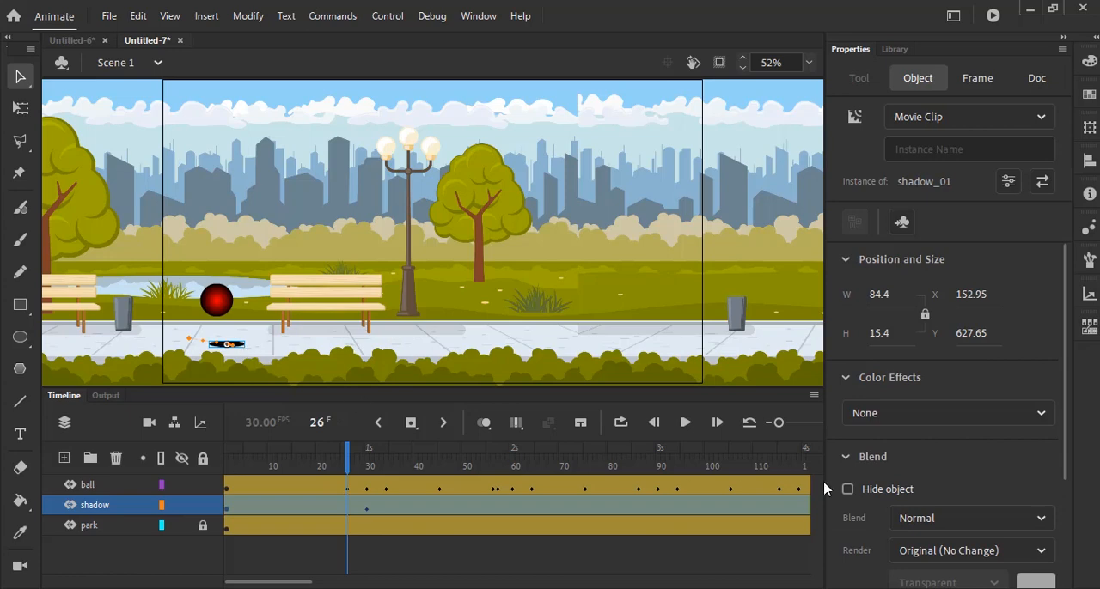
left_click(1040, 419)
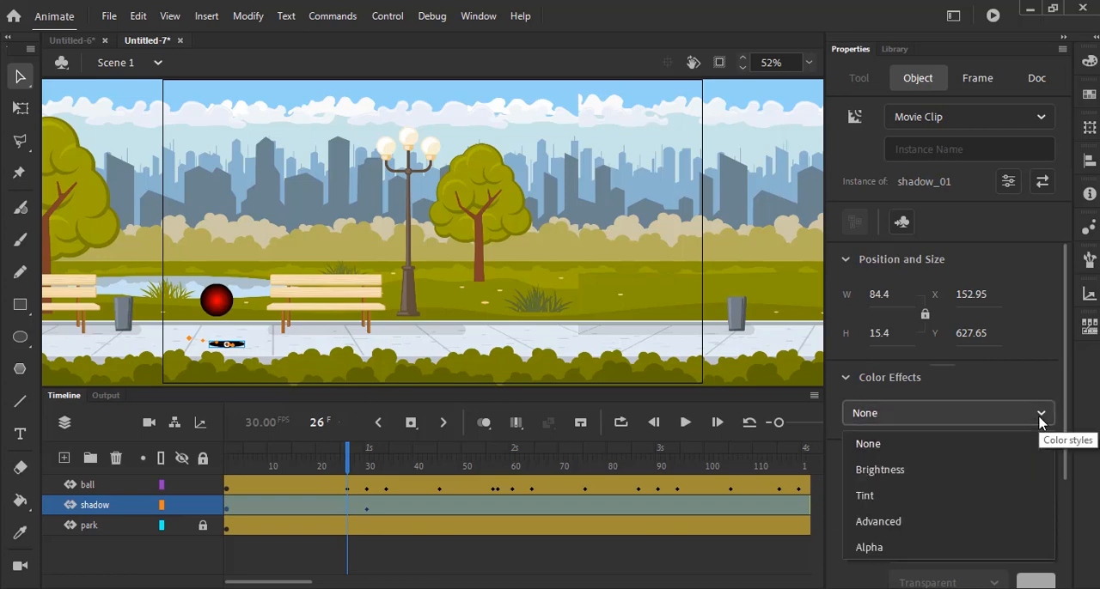
left_click(869, 548)
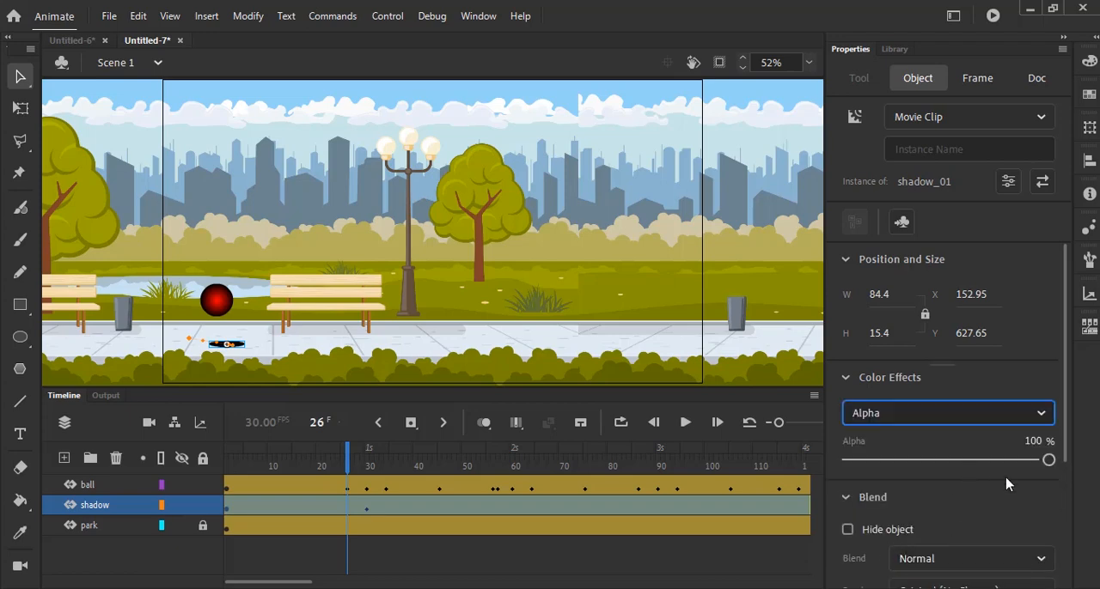
left_click_drag(1051, 463, 912, 461)
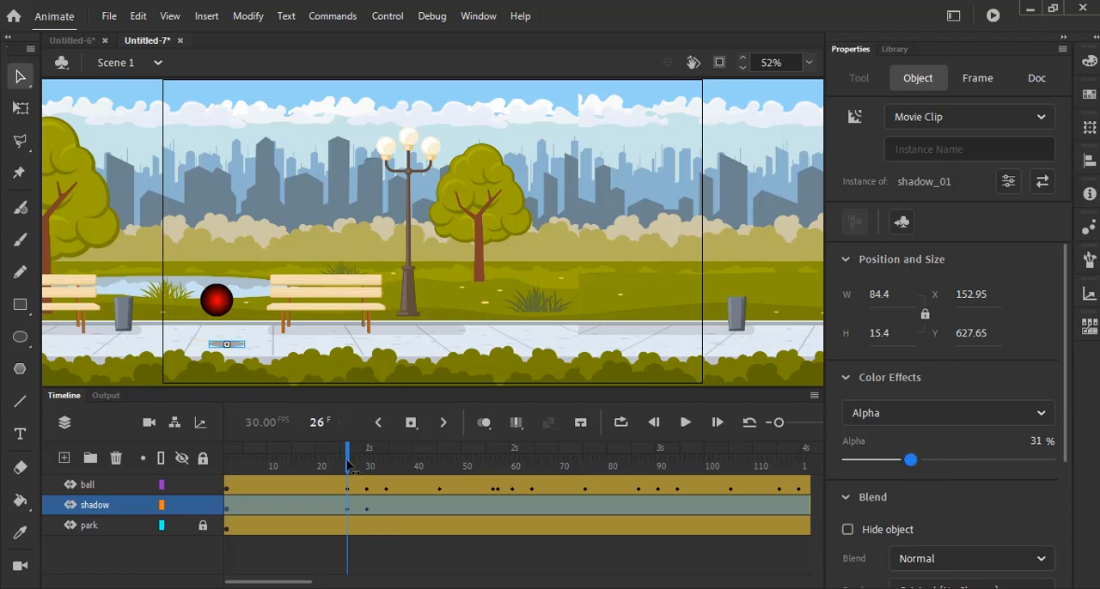
- At frame 22, set the shadow's alpha to 0%
left_click_drag(351, 468, 334, 480)
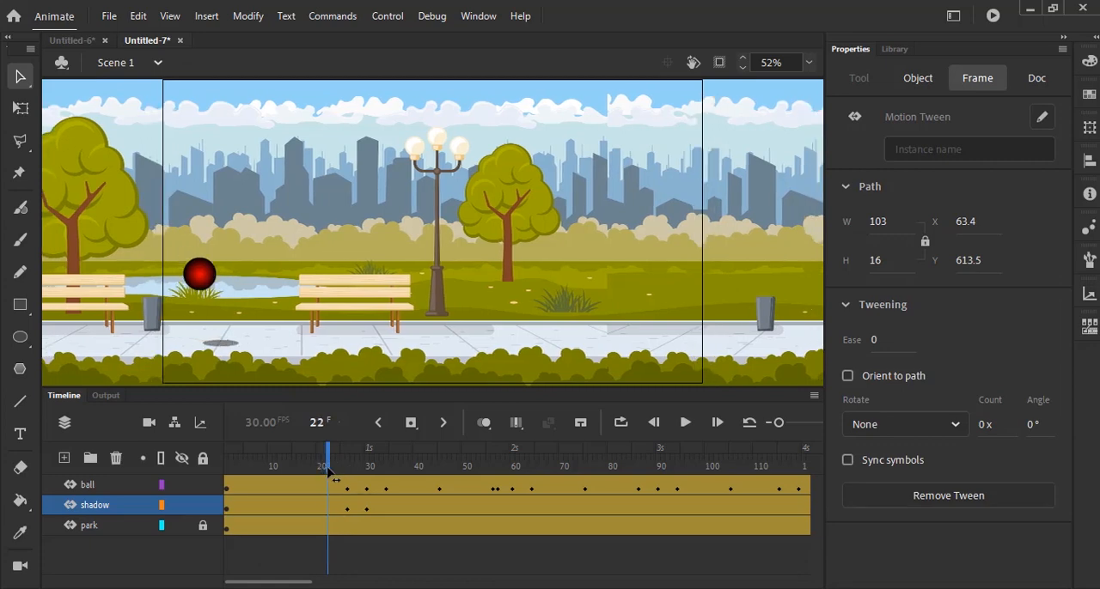
left_click(435, 545)
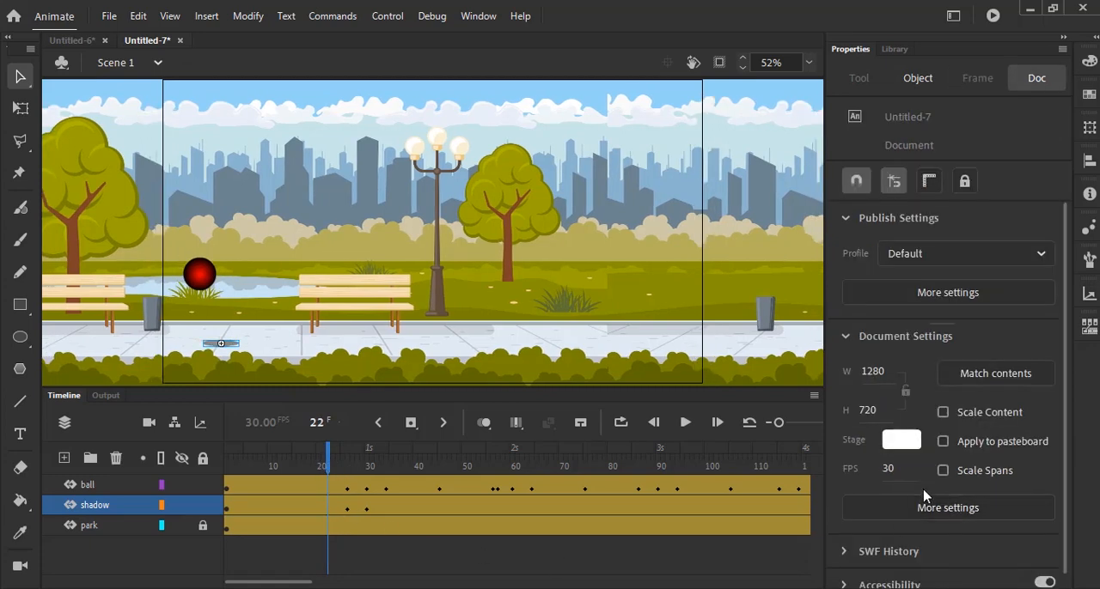
left_click(220, 346)
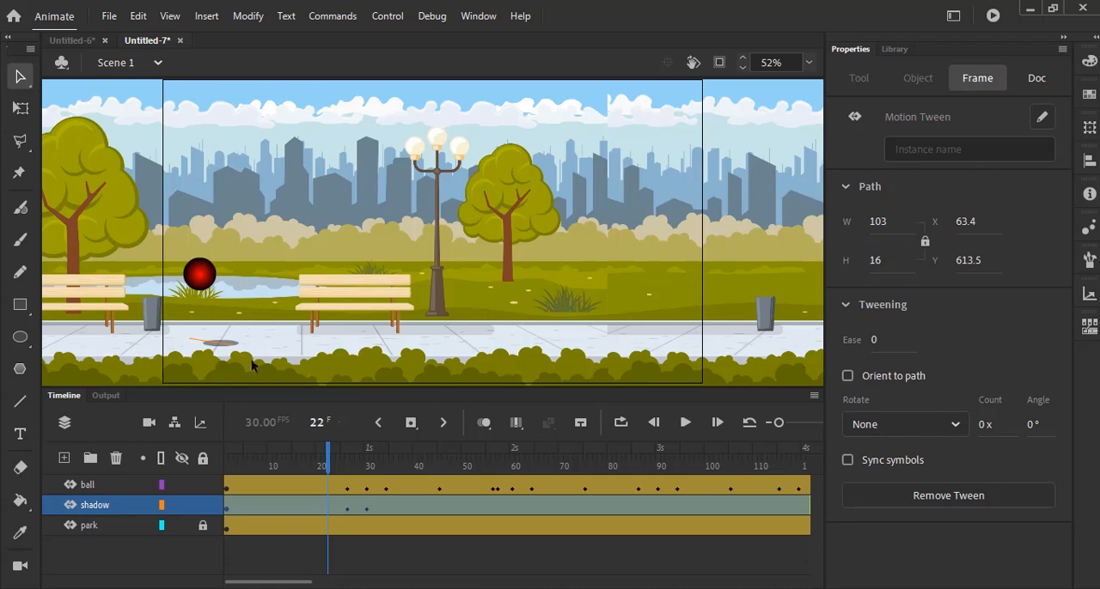
left_click(246, 273)
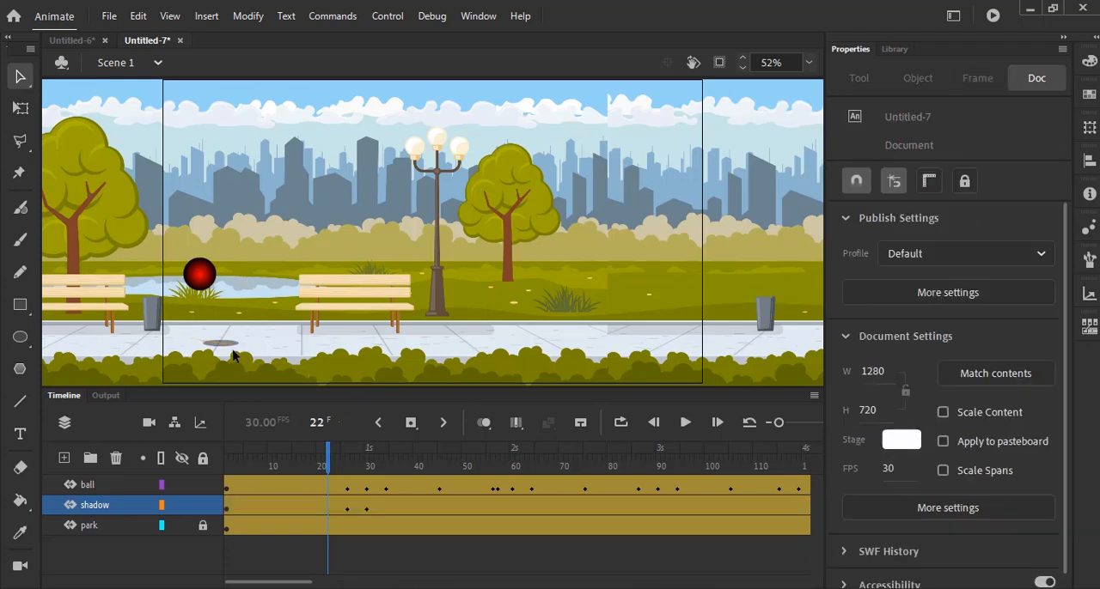
left_click(235, 350)
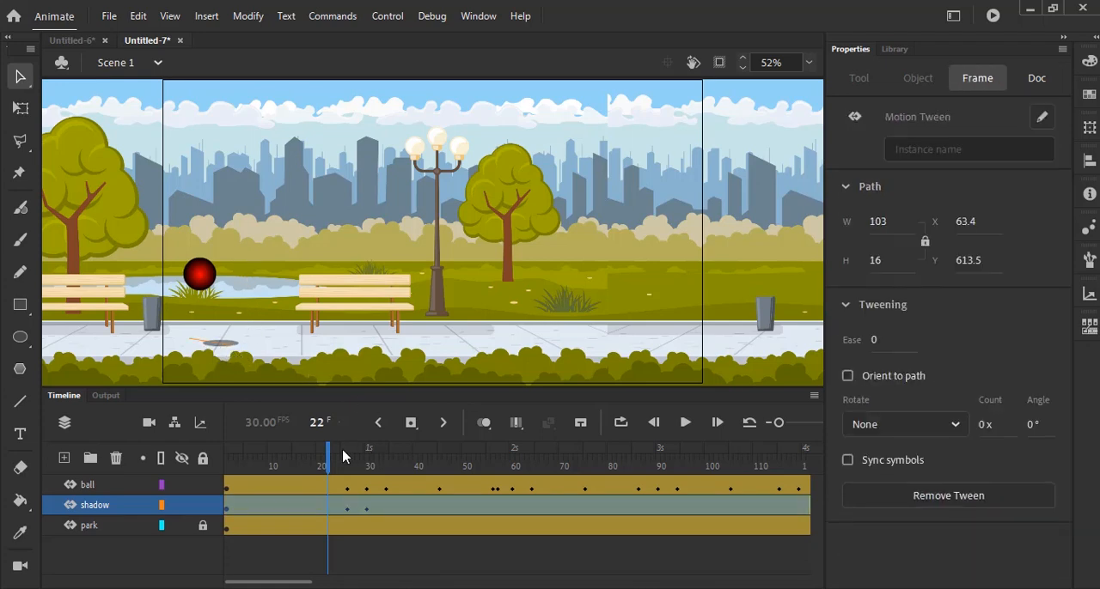
mouse_move(327, 465)
left_mouse_down()
mouse_move(339, 465)
mouse_move(312, 464)
mouse_move(330, 477)
left_mouse_up()
left_click(225, 349)
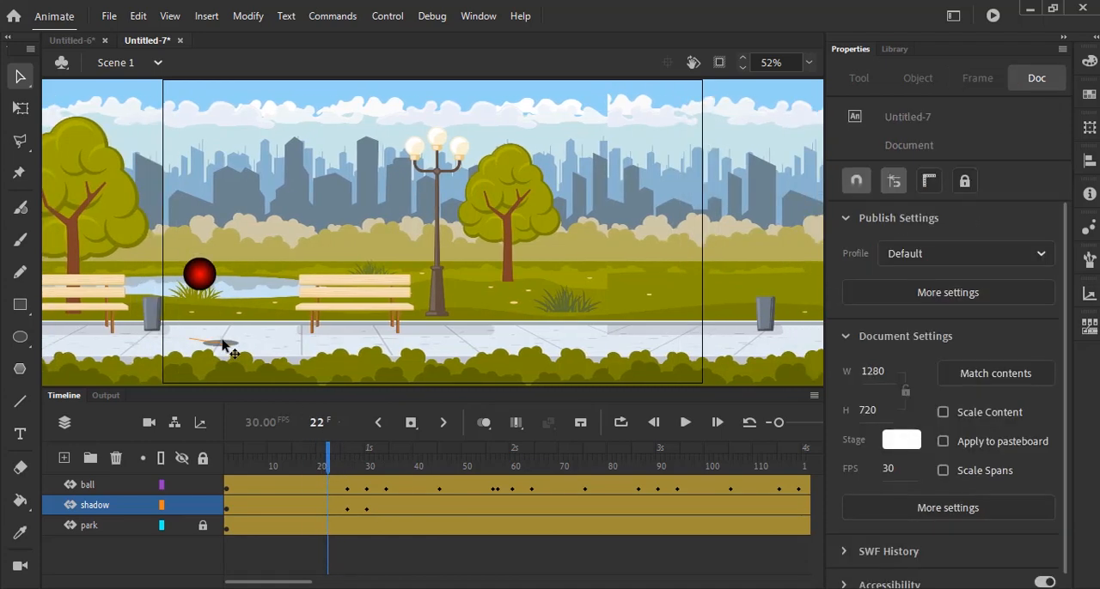
left_click(221, 344)
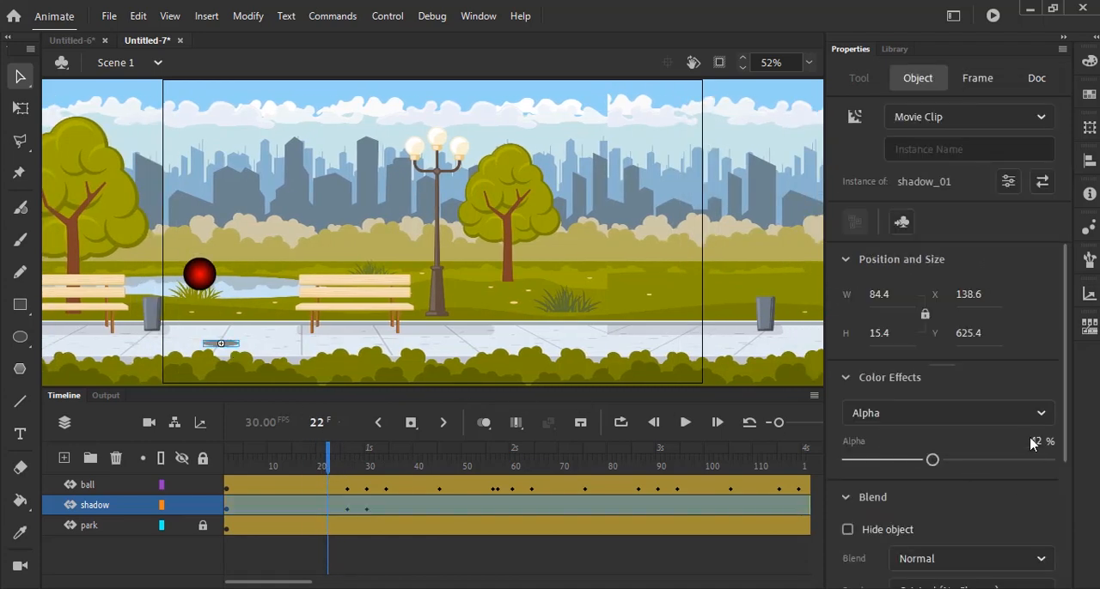
left_click_drag(932, 462, 847, 461)
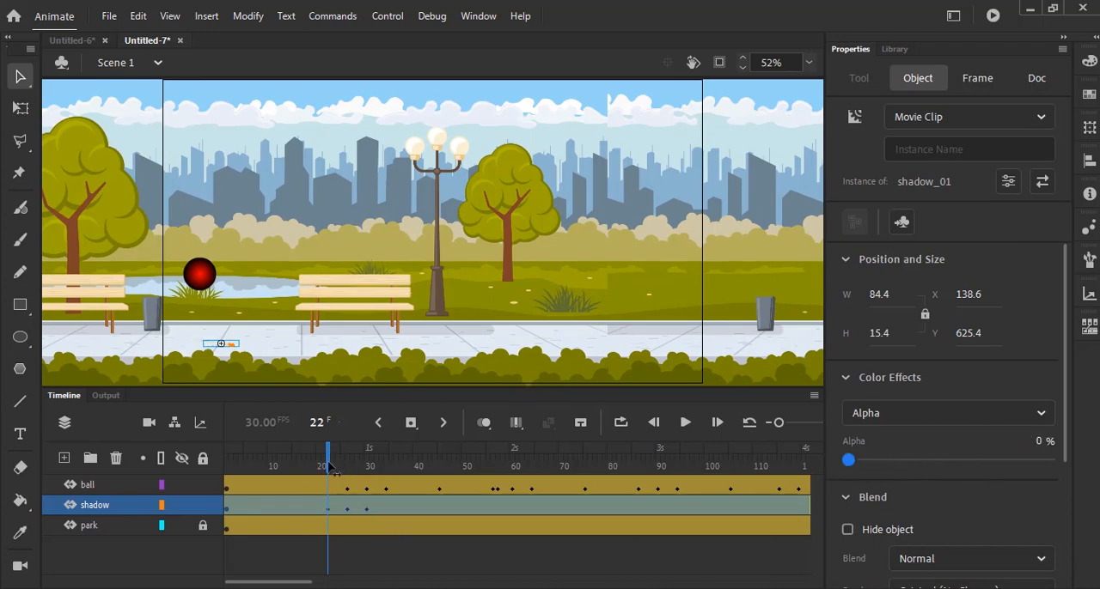
- At frame 30, select the shadow beneath the squashed ball and set its alpha to 100%
left_click_drag(331, 466, 370, 509)
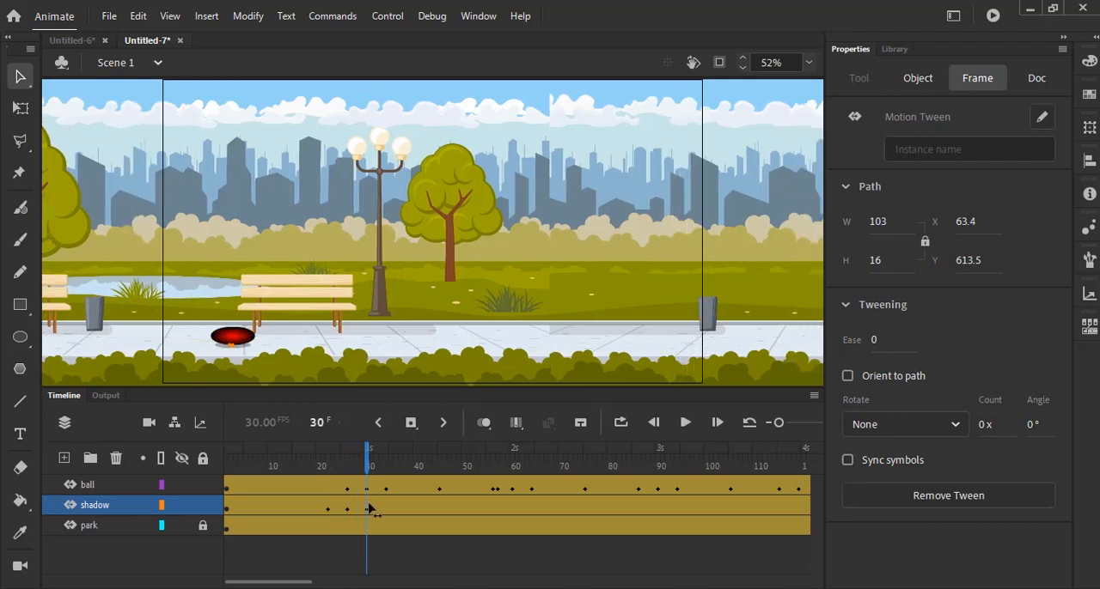
left_click(376, 511)
left_click(246, 347)
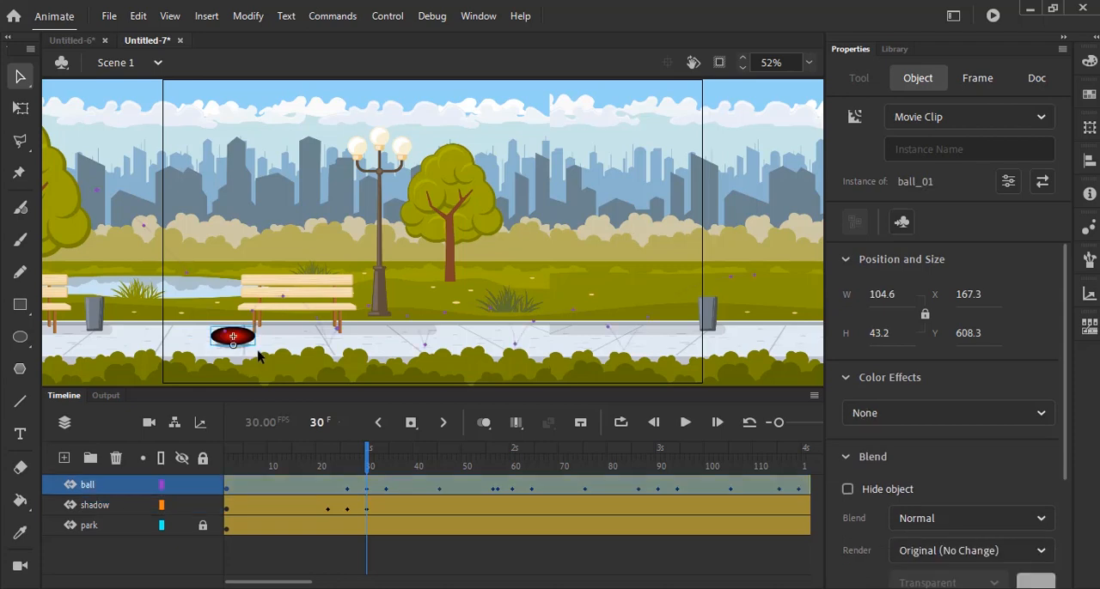
left_click(368, 511)
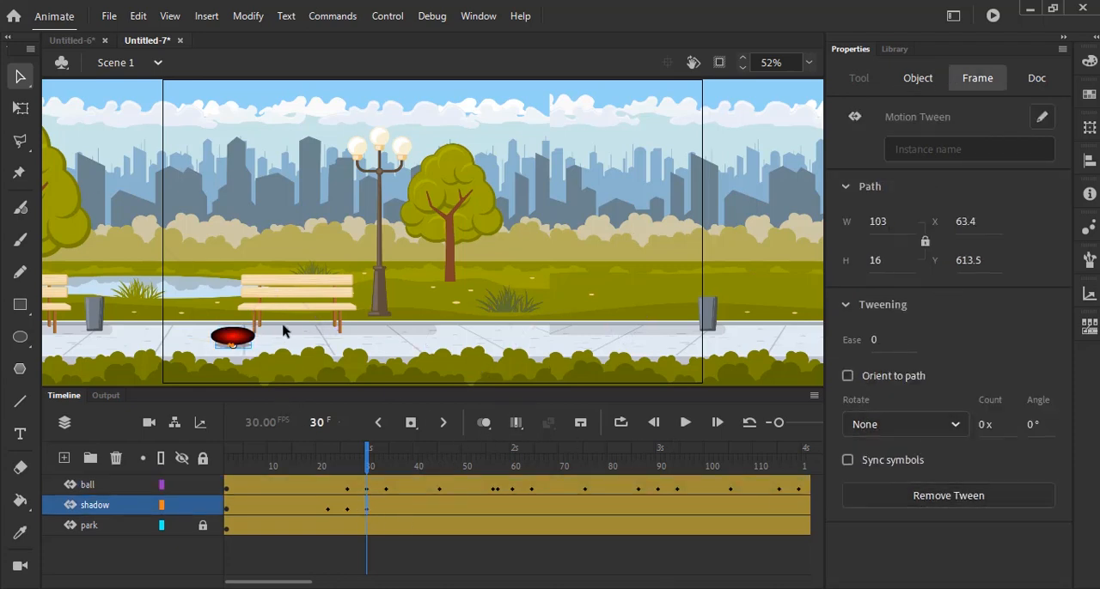
left_click(246, 347)
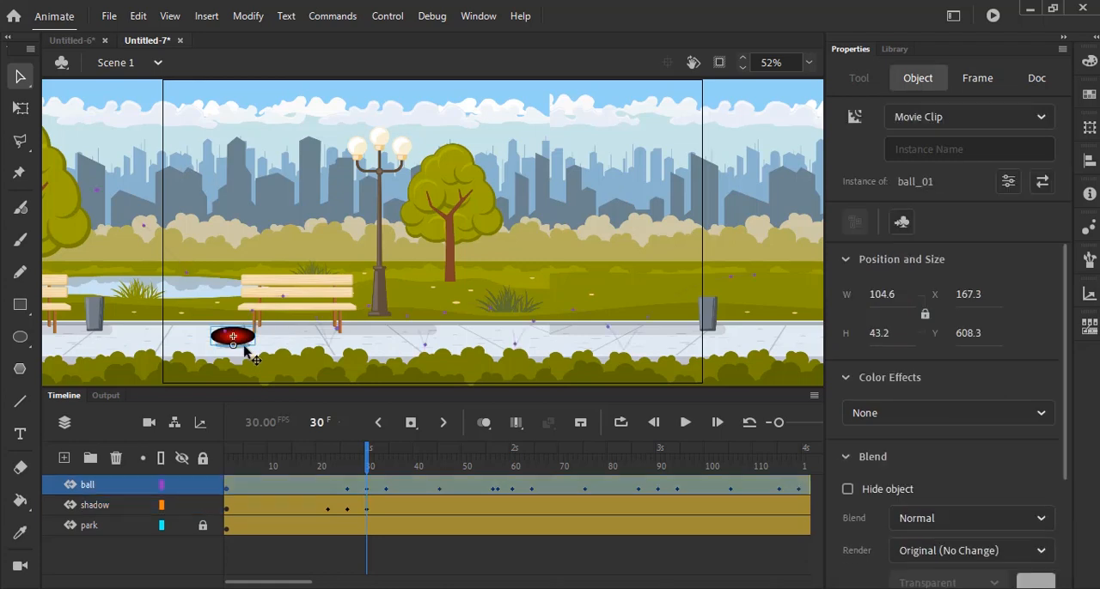
left_click(367, 514)
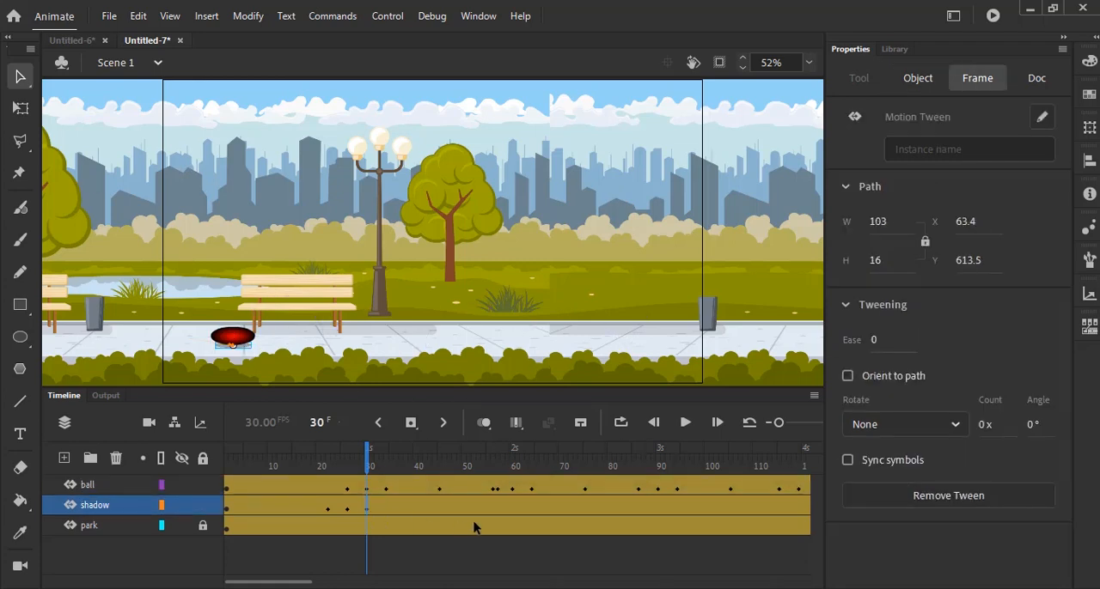
left_click(808, 62)
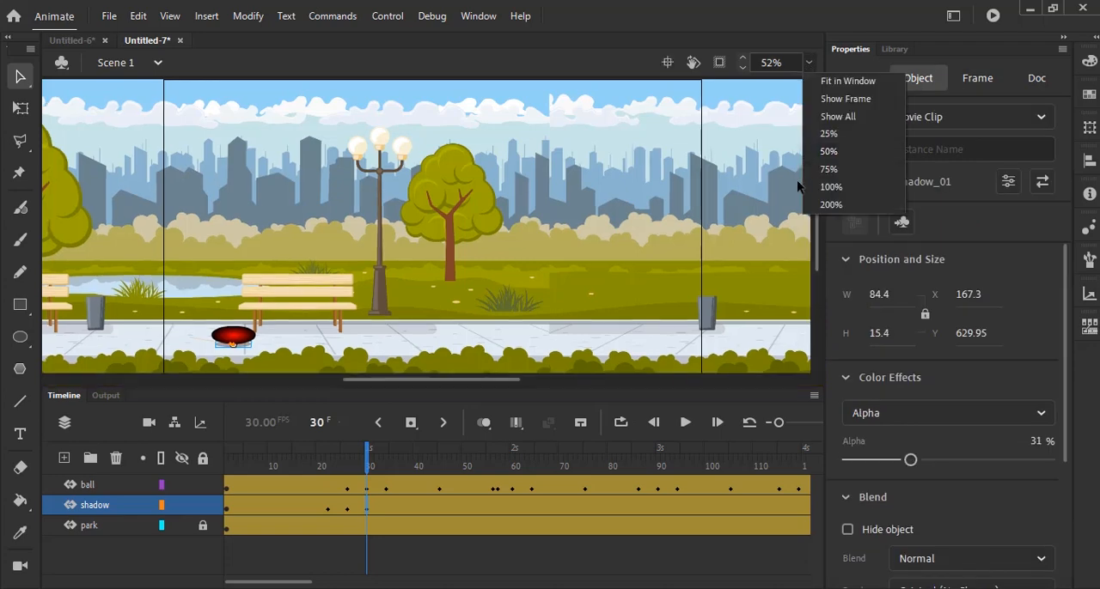
left_click(828, 169)
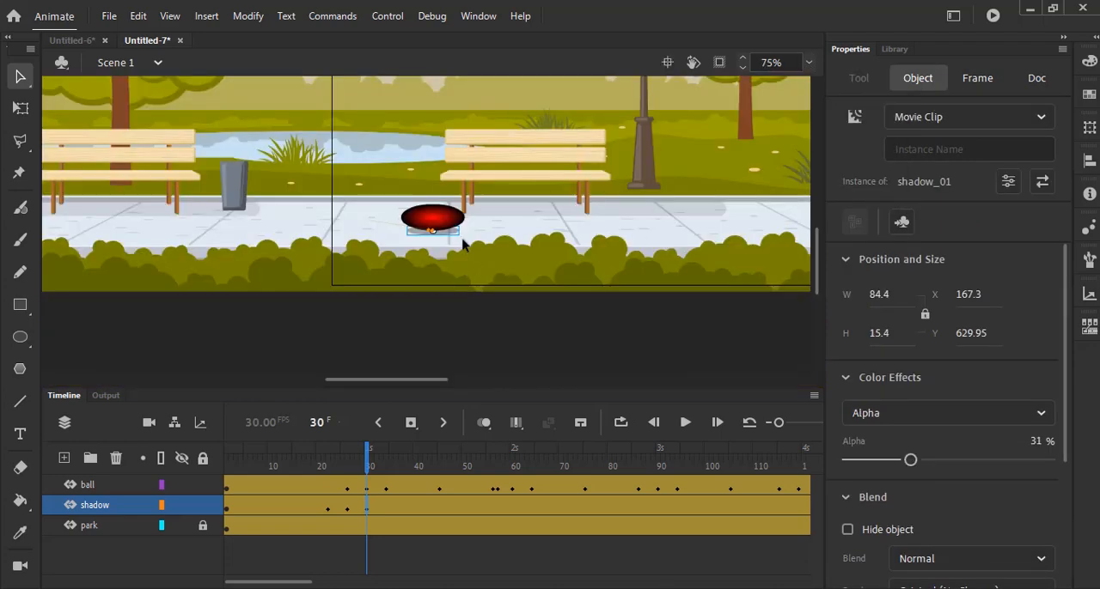
left_click(448, 235)
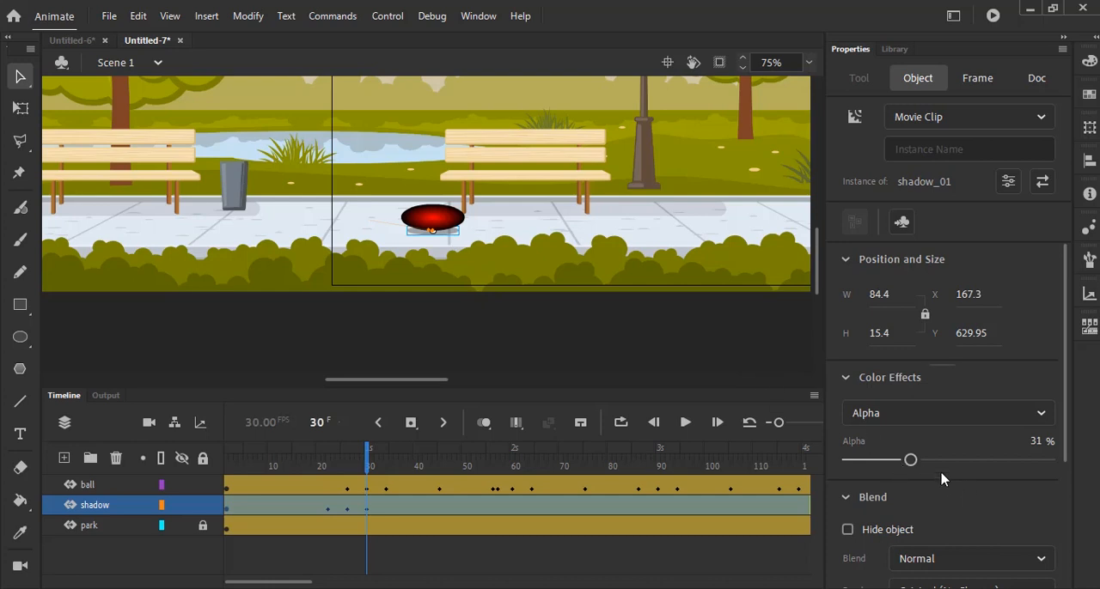
left_click_drag(912, 465, 1048, 460)
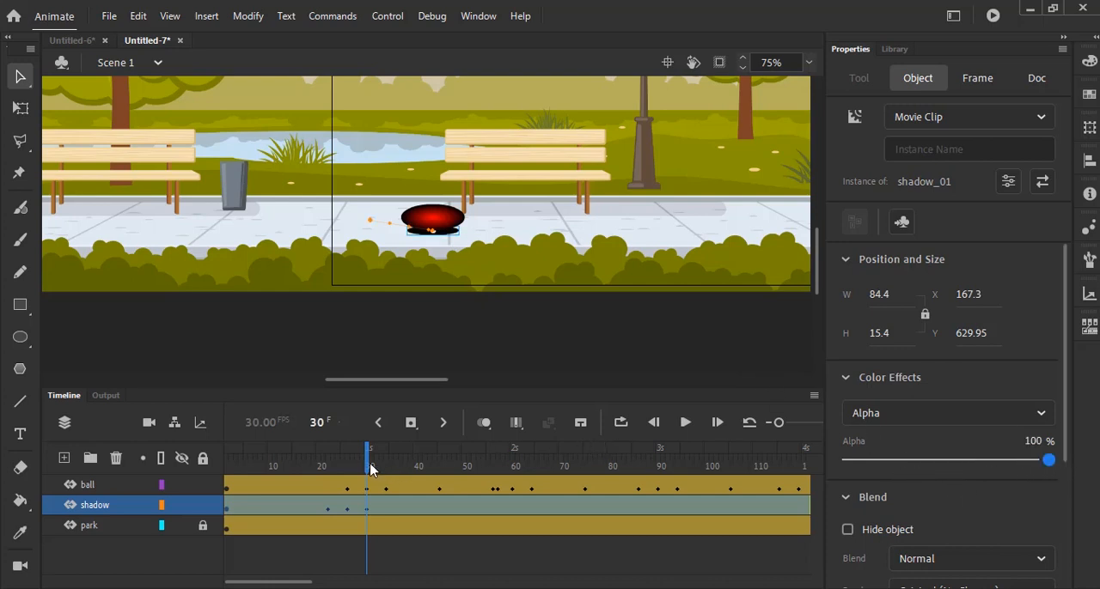
- At frame 34, move the shadow under the rising ball to about X 189.15, Y 629.95 and set its alpha to 30%
left_click_drag(370, 466, 389, 467)
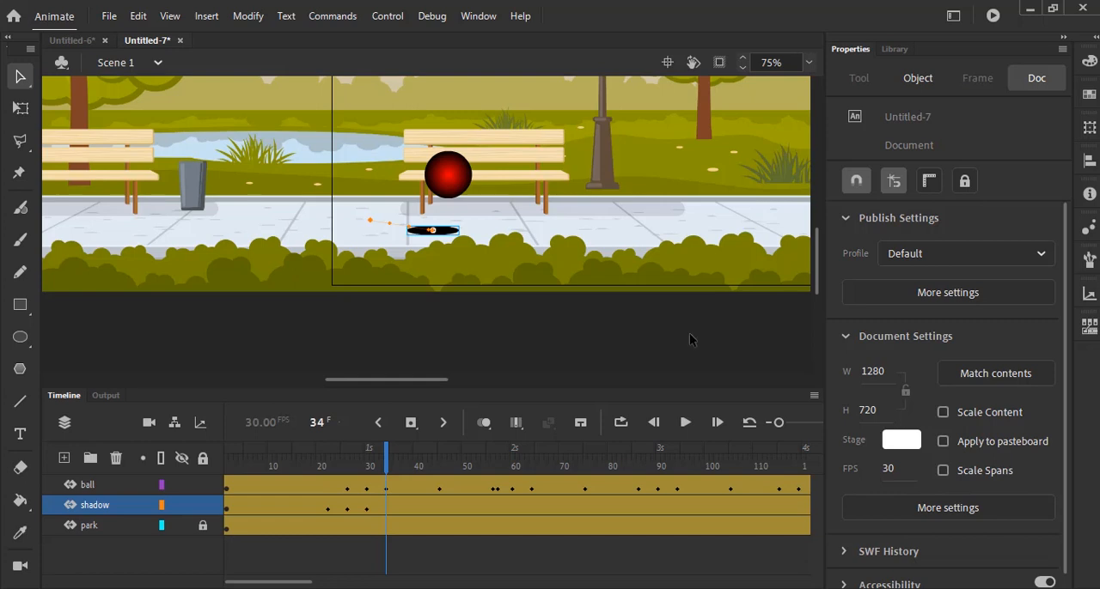
left_click_drag(444, 232, 454, 232)
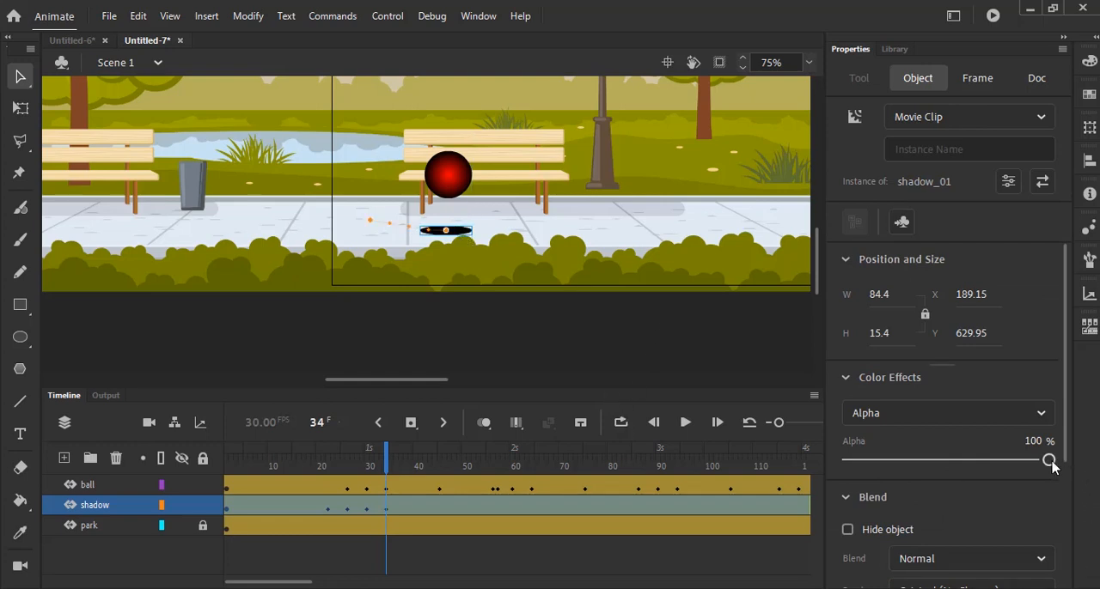
left_click_drag(1051, 465, 908, 468)
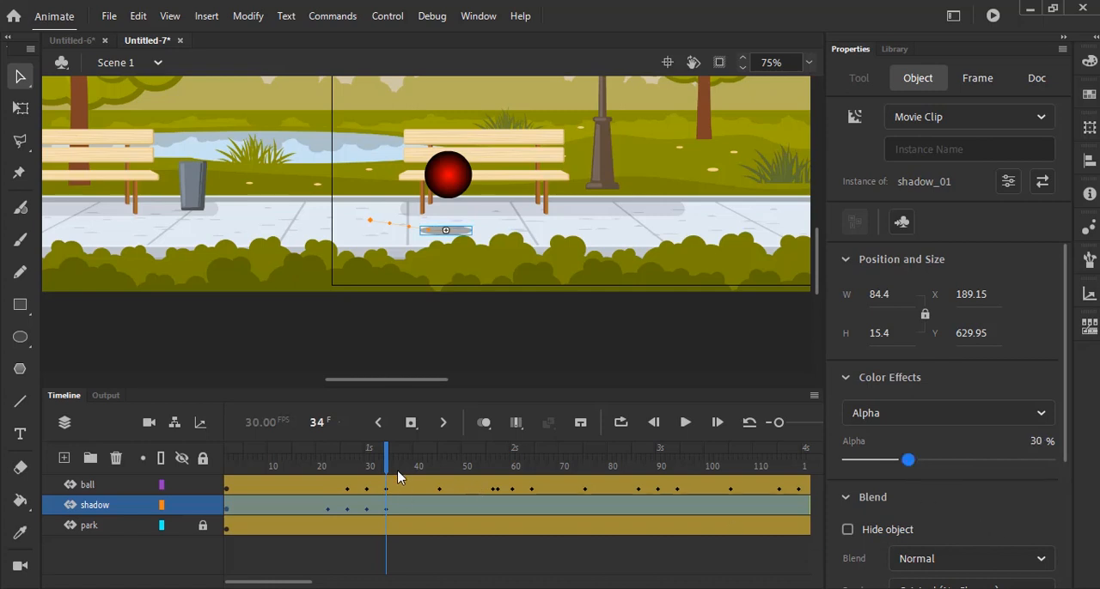
- At frame 38, move the shadow under the ball to about X 216.7, Y 629.95 and set its alpha to 0%
left_click_drag(388, 466, 407, 466)
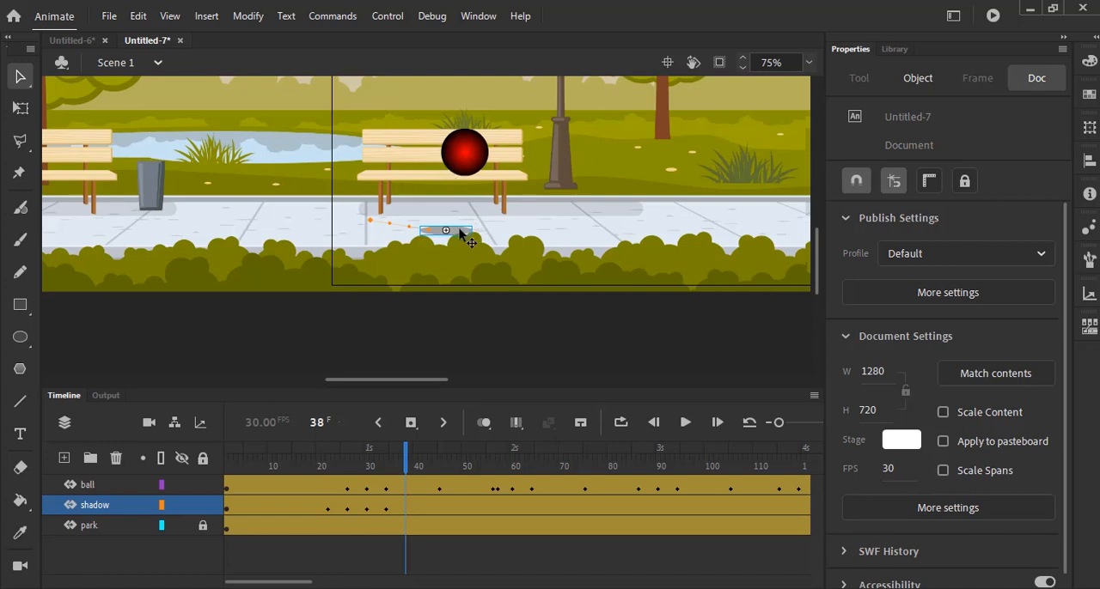
left_click_drag(460, 233, 473, 232)
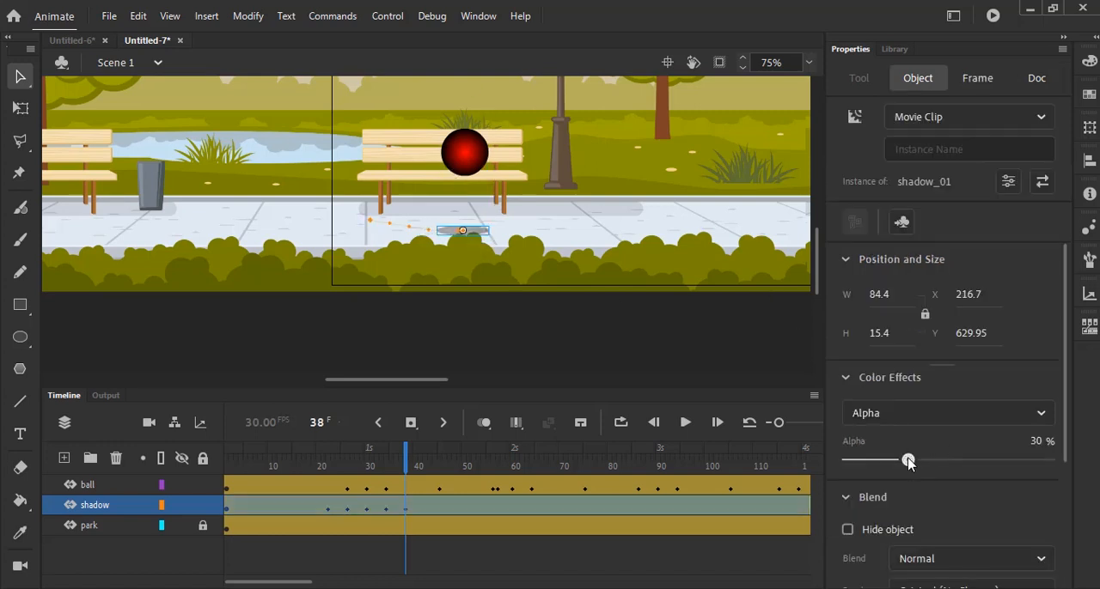
left_click_drag(908, 461, 835, 461)
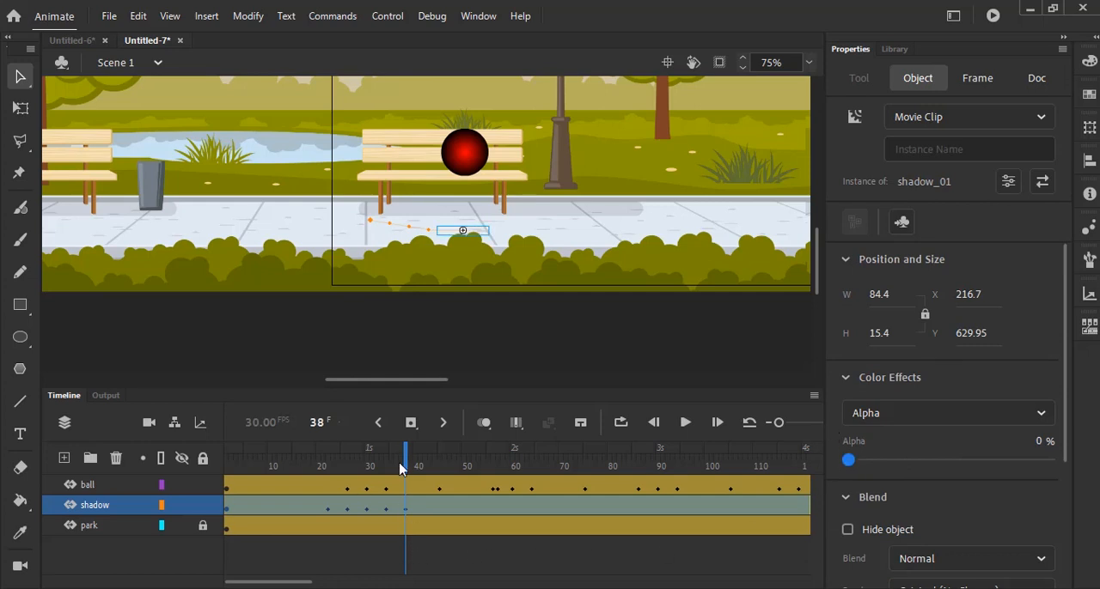
- At frame 1, set the shadow's alpha to 0%
left_click_drag(408, 464, 216, 486)
left_click(229, 512)
left_click(226, 512)
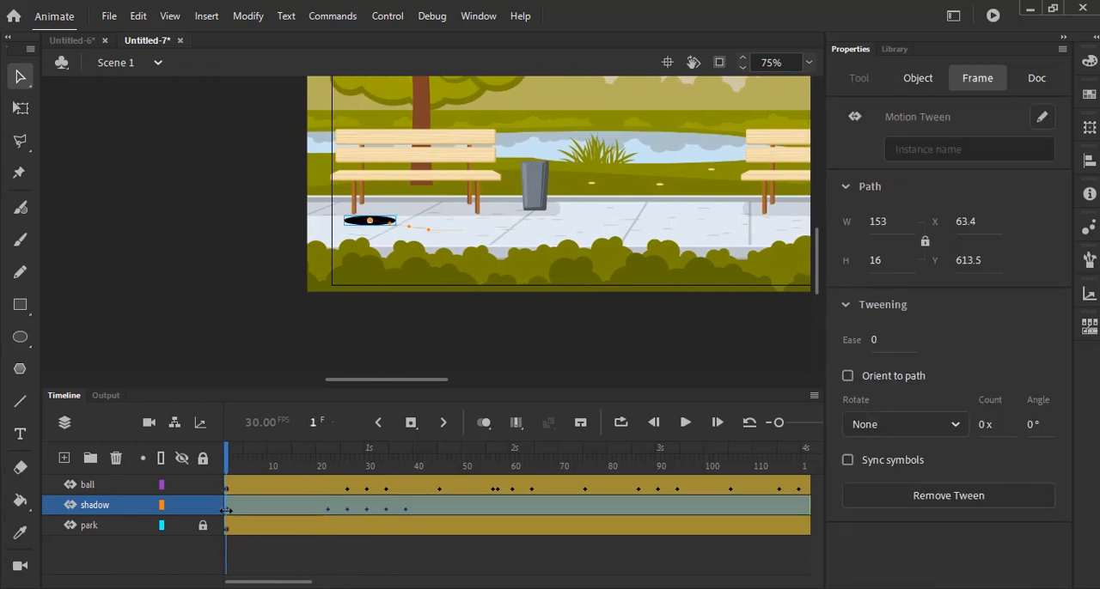
left_click(535, 271)
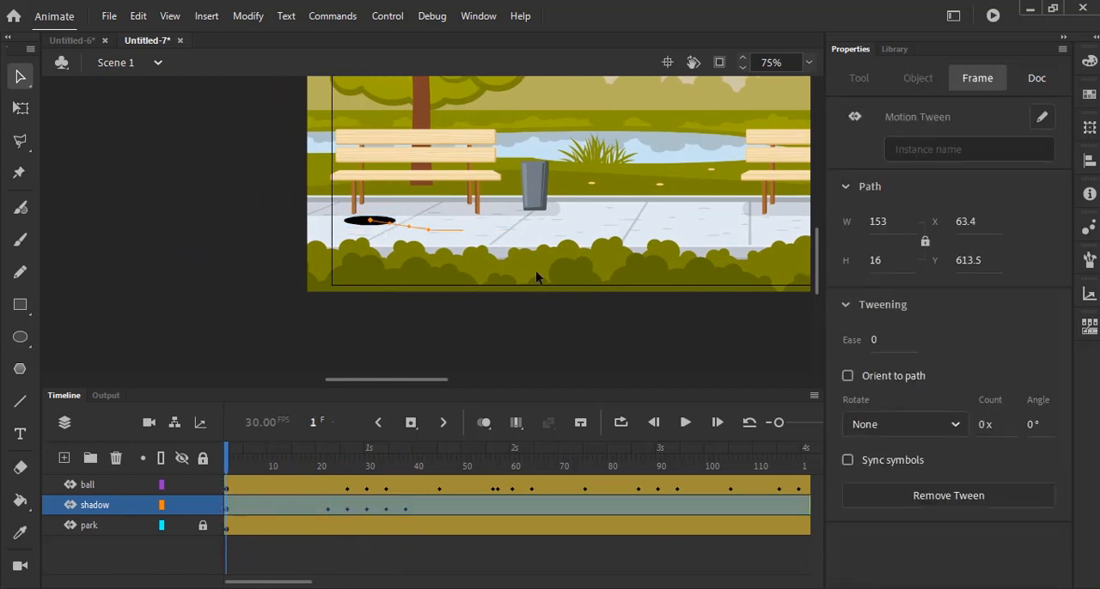
left_click(357, 225)
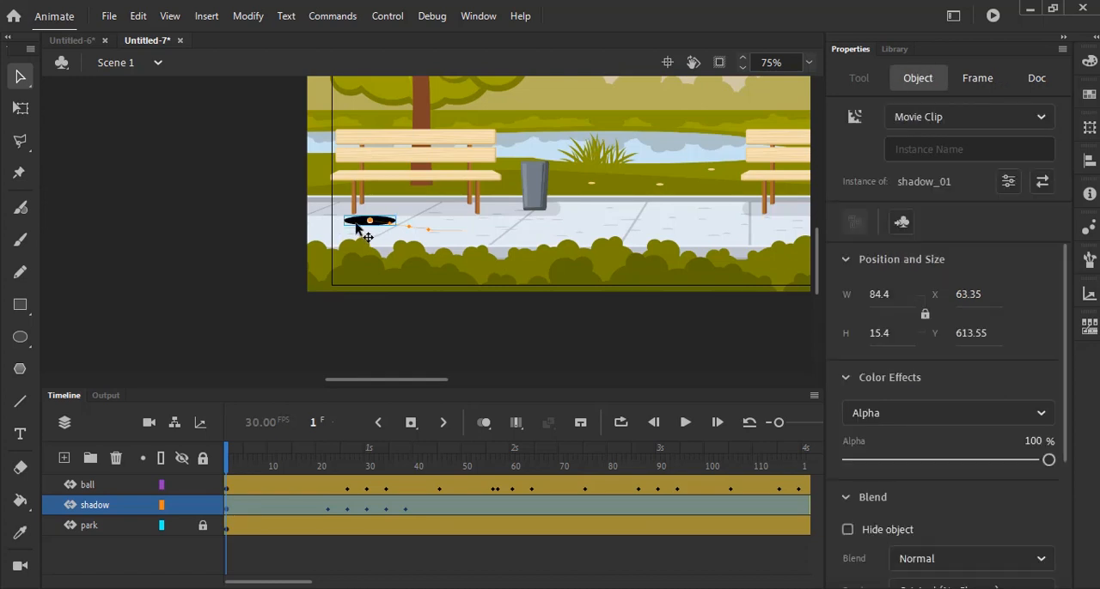
left_click_drag(1048, 464, 830, 463)
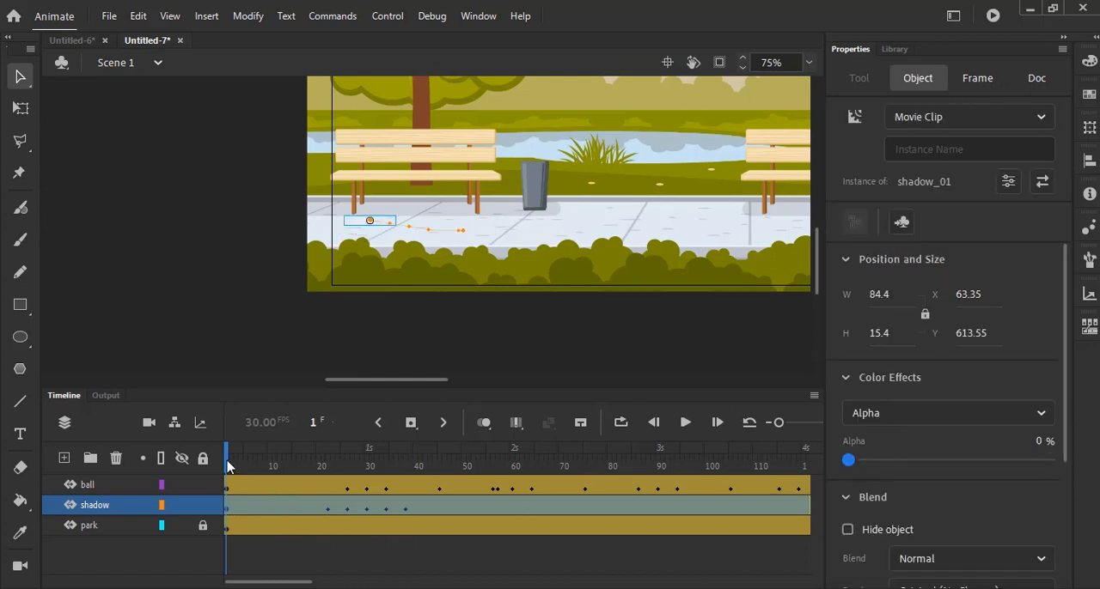
- At frame 60, move the shadow directly beneath the squashed ball, to about X 393.55, Y 635.7
left_click_drag(228, 466, 513, 471)
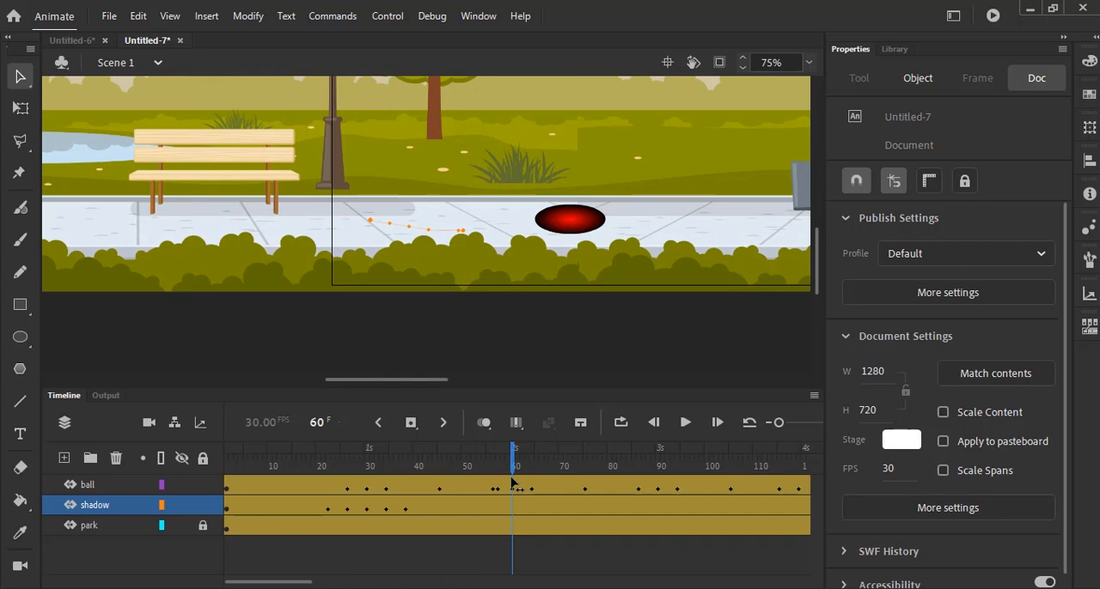
left_click(455, 233)
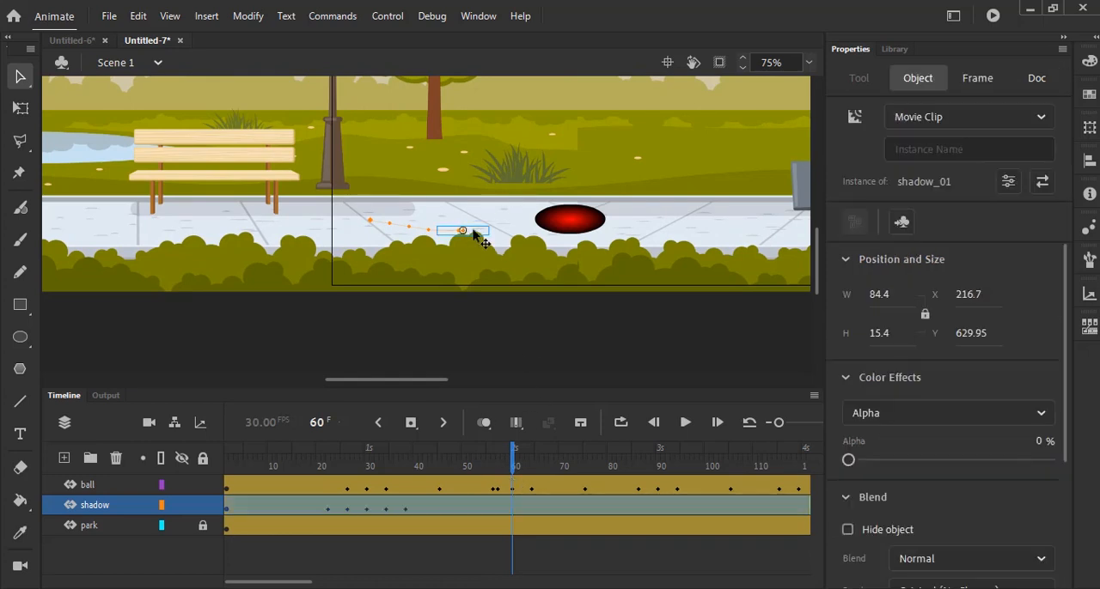
left_click_drag(475, 237, 569, 242)
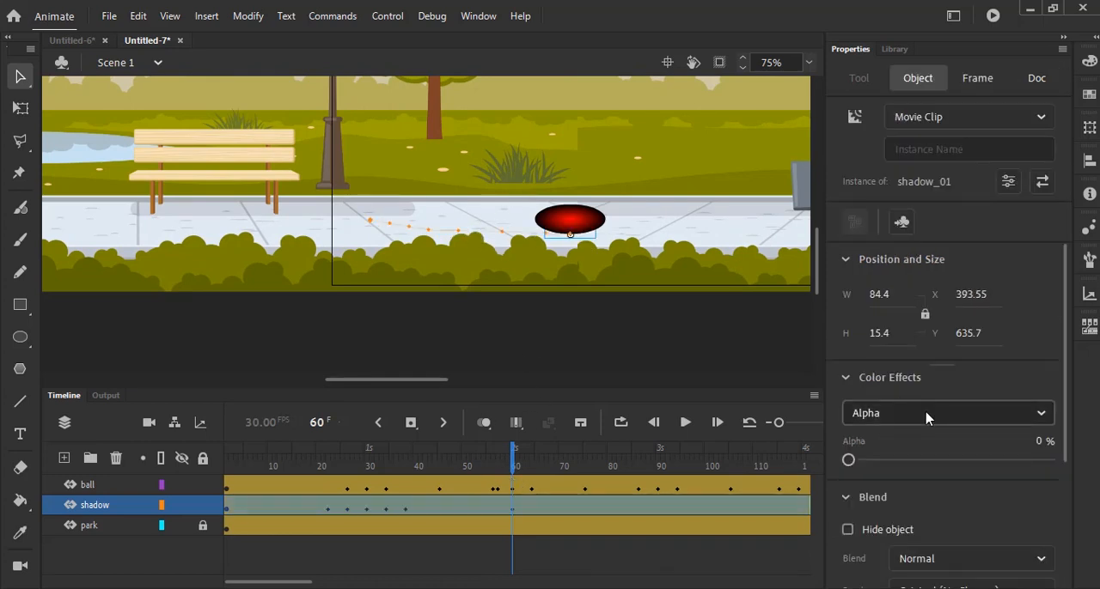
- Set the shadow's alpha to 100% at frame 60 and lower it to about 30% at frame 56
left_click_drag(848, 461, 1048, 461)
left_click_drag(513, 462, 492, 463)
left_click(566, 237)
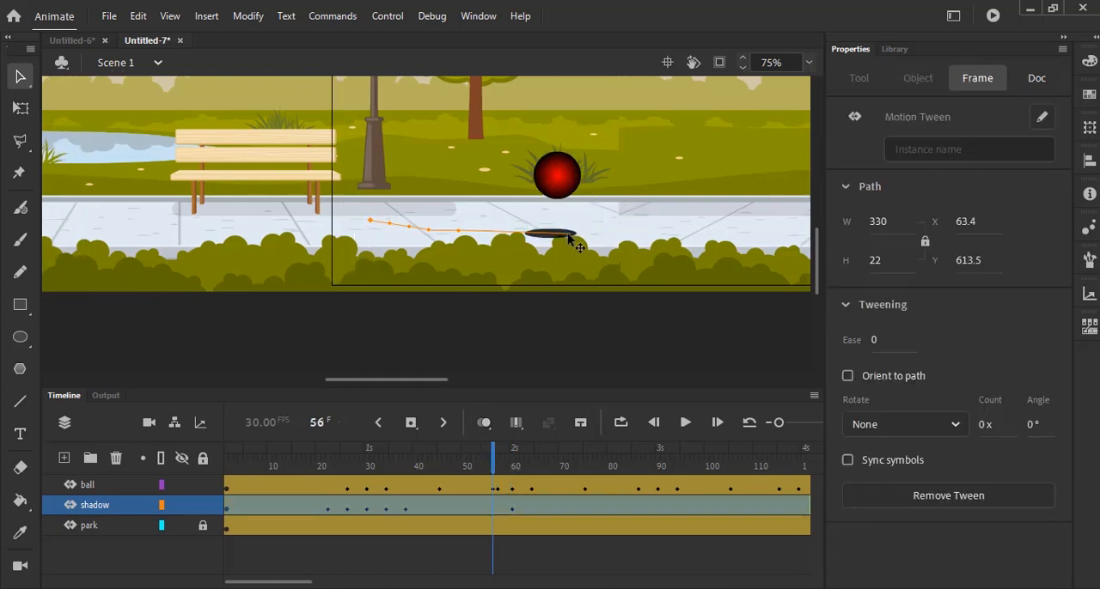
left_click(560, 239)
left_click_drag(1005, 462, 909, 471)
- At frame 52, set the shadow's alpha to 0% while the ball is still falling
left_click_drag(492, 462, 473, 462)
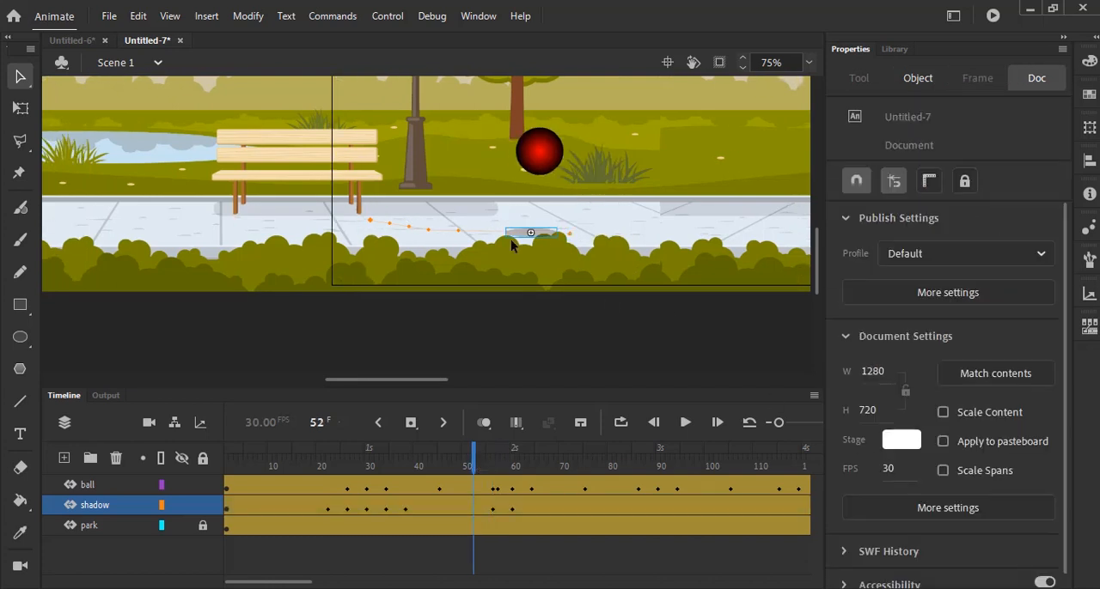
left_click(546, 232)
left_click(547, 234)
left_click_drag(909, 464, 810, 457)
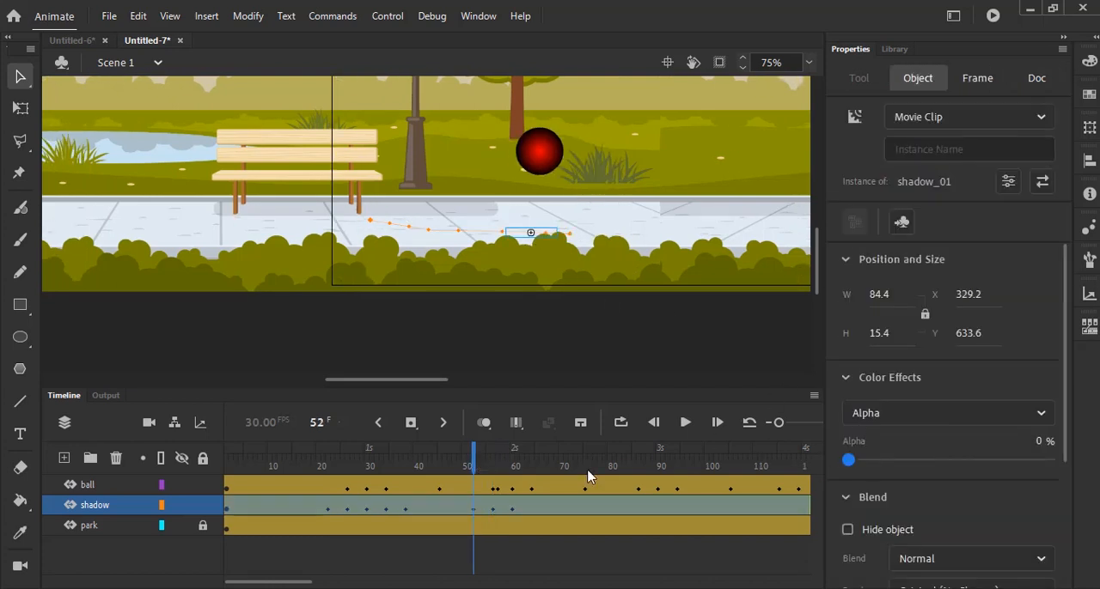
- Move the shadow under the ball to about X 416.65 with 32% alpha at frame 64, and X 444.7 with 0% alpha at frame 68
left_click_drag(477, 467, 532, 487)
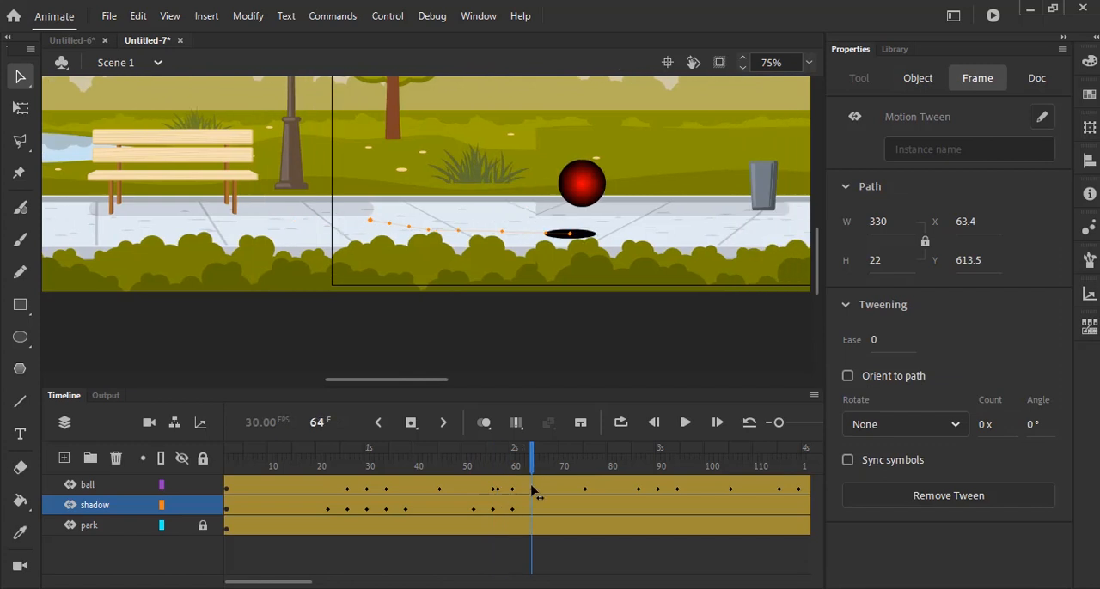
left_click(594, 237)
left_click_drag(596, 238, 607, 239)
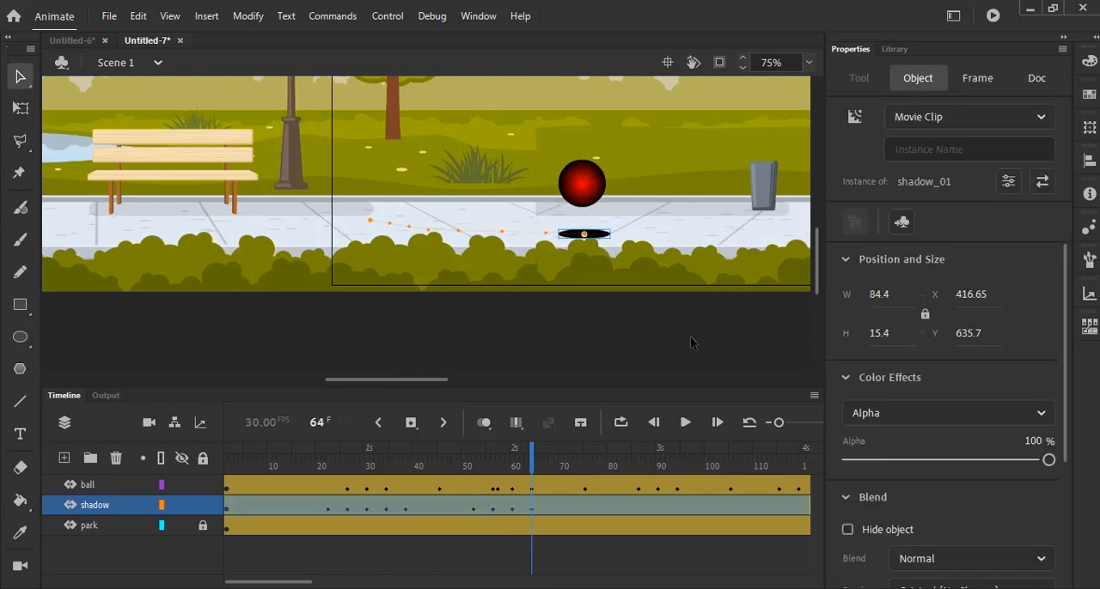
left_click_drag(1048, 461, 912, 472)
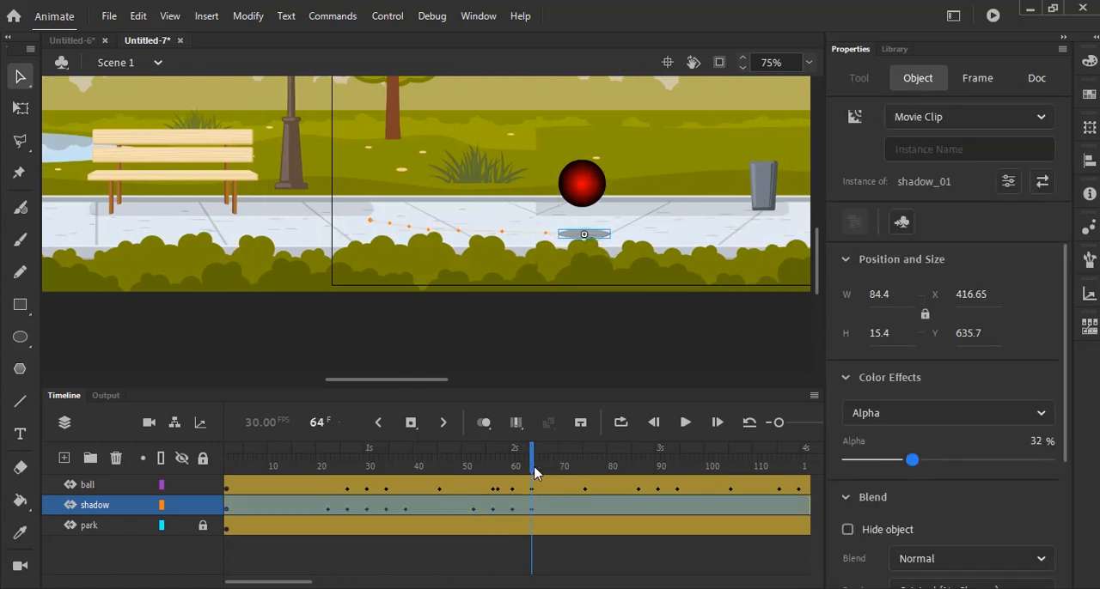
left_click_drag(532, 467, 554, 473)
left_click_drag(596, 238, 615, 237)
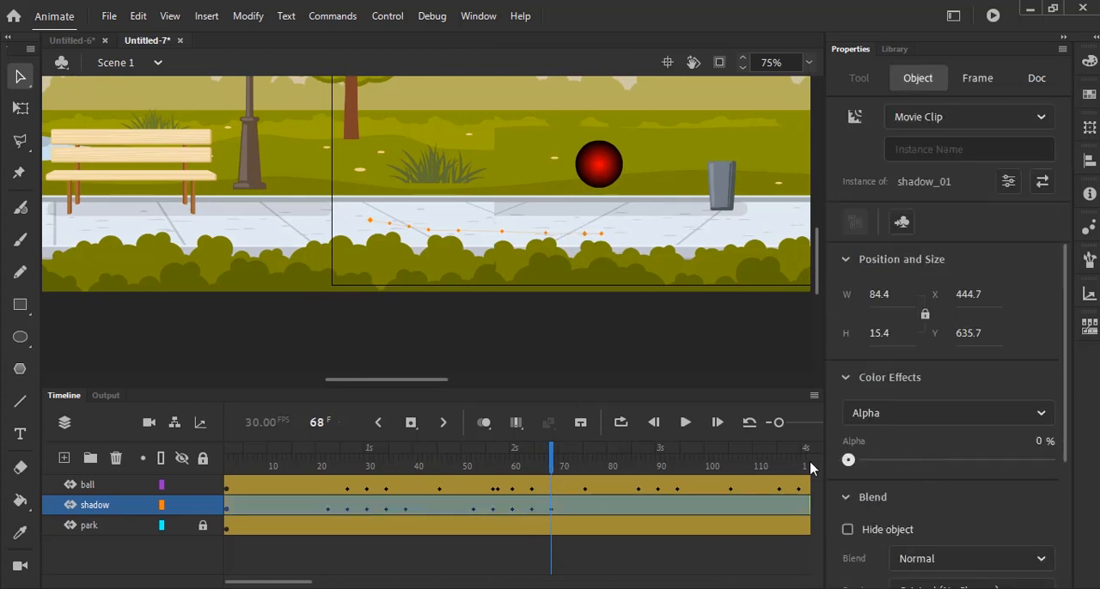
- At frame 90, move the shadow beneath the squashed ball to about X 621.75, Y 639.5 and set its alpha to 100%
left_click_drag(554, 464, 663, 508)
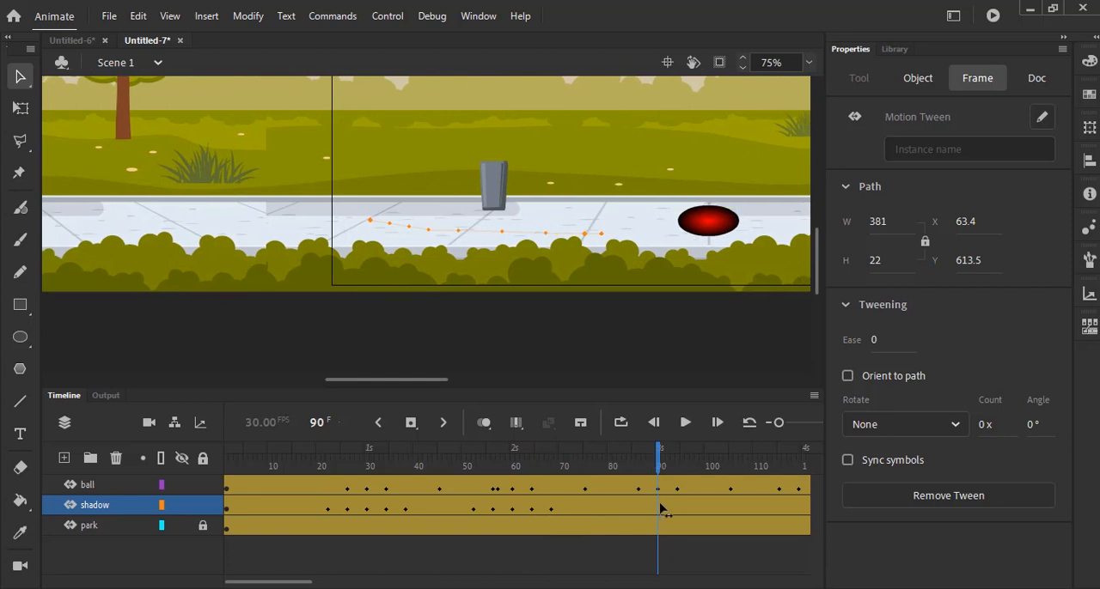
left_click(614, 244)
left_click_drag(615, 240, 718, 244)
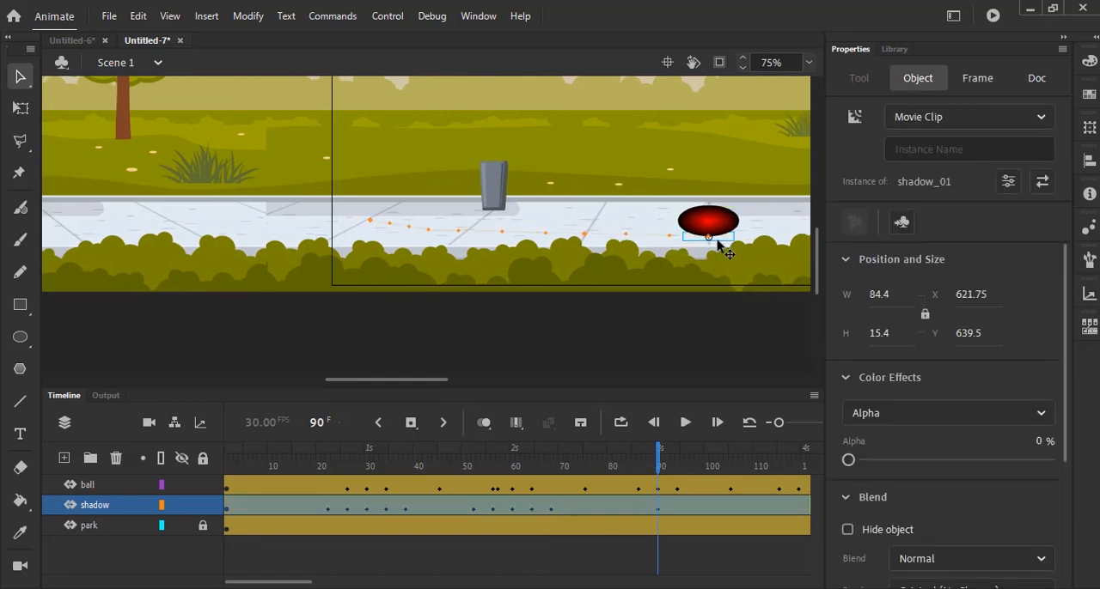
left_click_drag(849, 460, 1065, 479)
- Set the shadow's alpha to 33% at frame 86 and to 0% at frame 82
left_click_drag(657, 461, 638, 457)
left_click(703, 244)
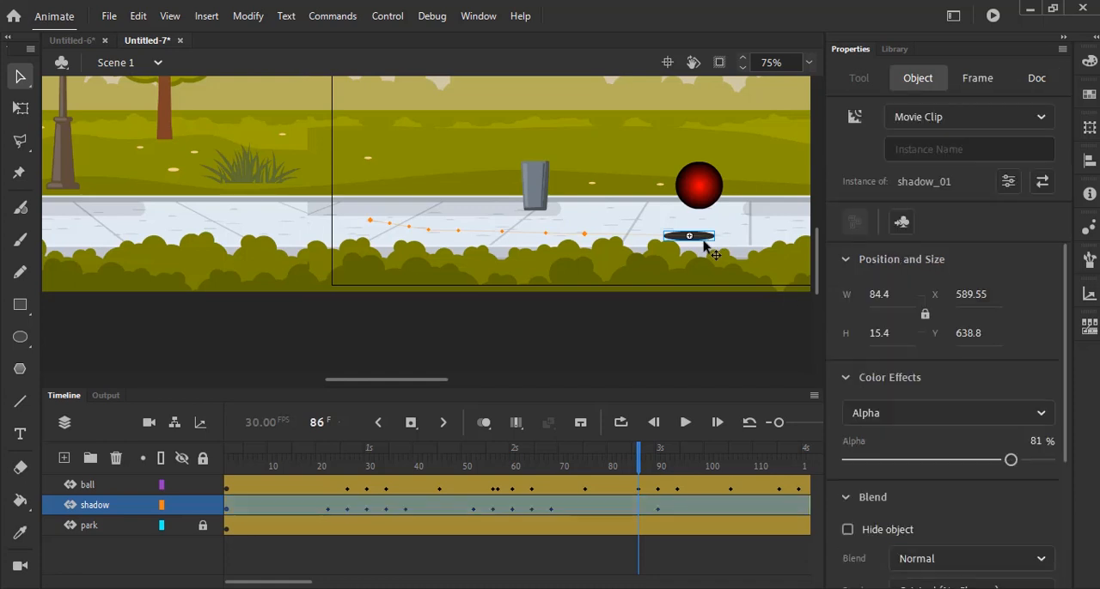
left_click_drag(1006, 461, 914, 462)
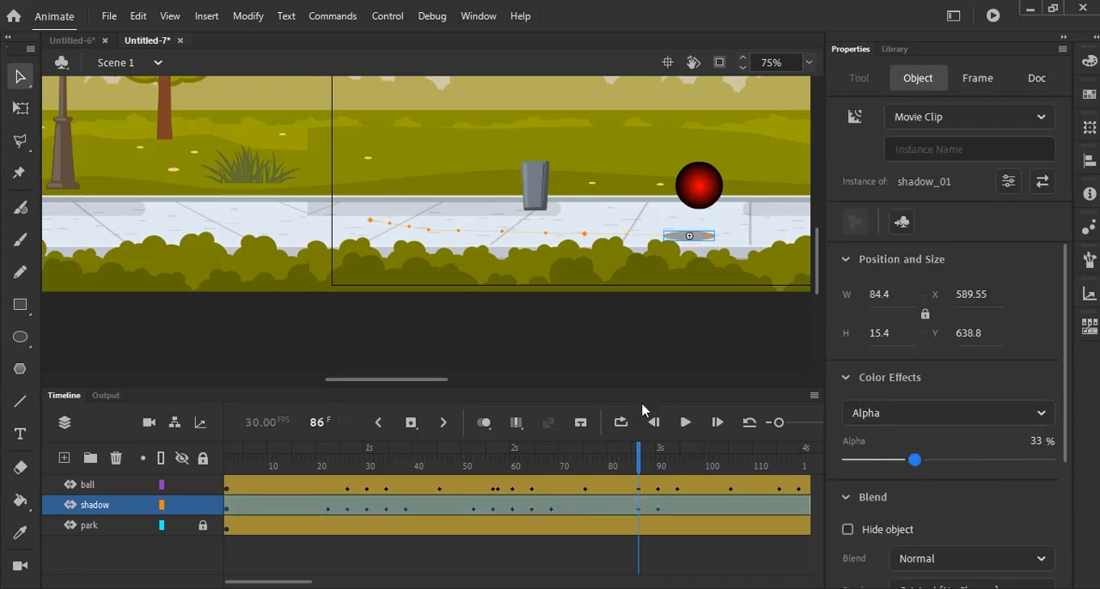
left_click_drag(642, 458, 618, 457)
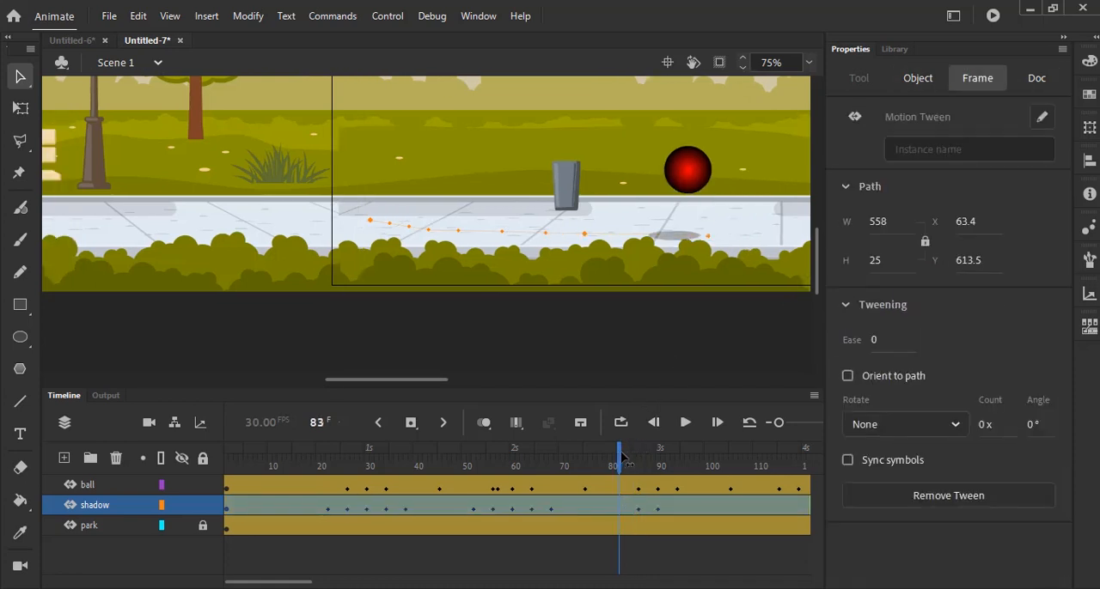
left_click(680, 243)
left_click_drag(897, 458, 846, 458)
- At frame 94, move the shadow to about X 629.1, Y 639.5 with about 30% alpha, and fade it to 0% at frame 98
left_click_drag(633, 490, 678, 478)
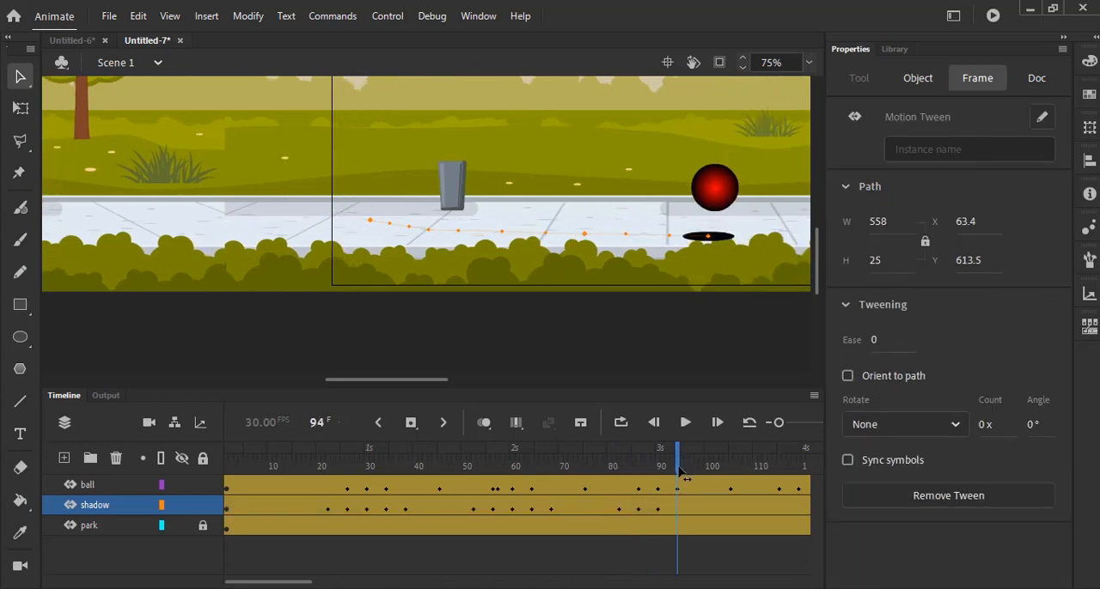
left_click(735, 241)
left_click(726, 244)
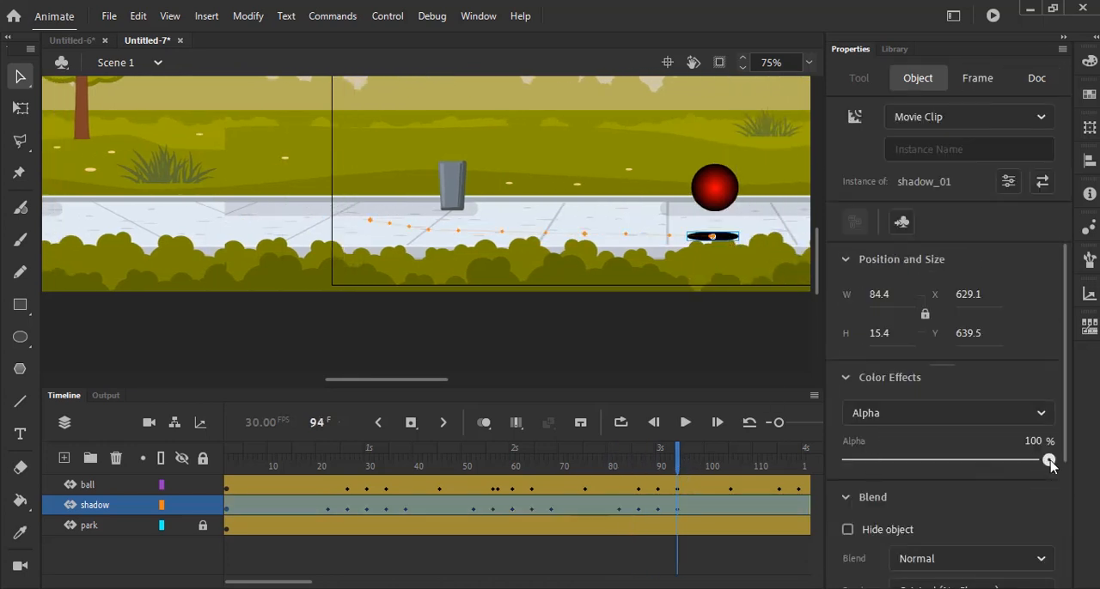
left_click_drag(1051, 460, 908, 460)
left_click_drag(678, 473, 734, 473)
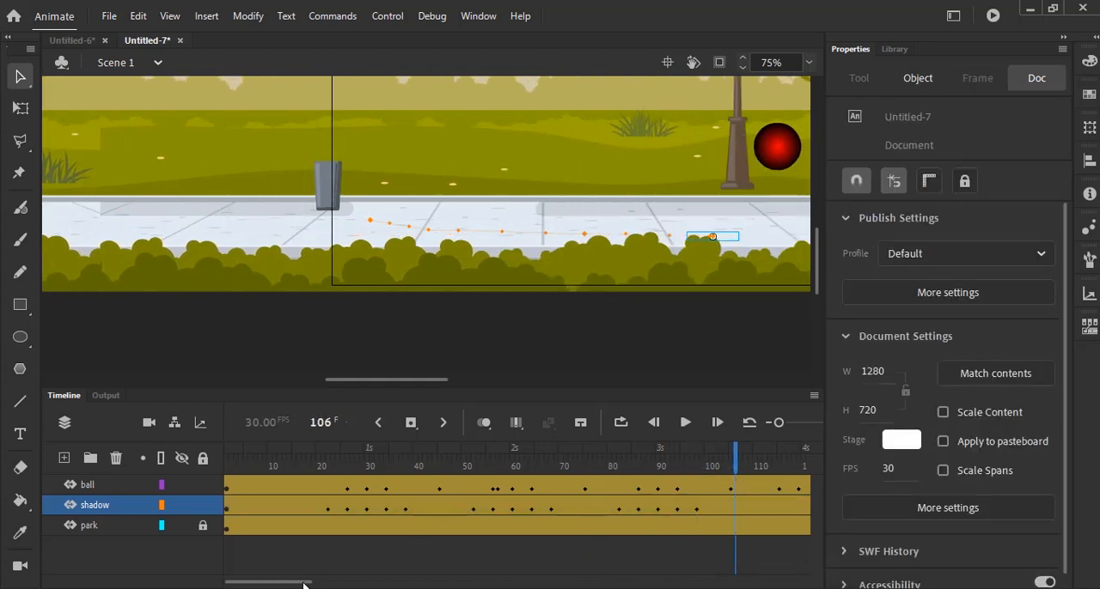
- At frame 119, move the shadow beneath the squashed ball to about X 834.55, Y 641.4 and set its alpha to 100%
left_click_drag(305, 584, 360, 583)
left_click_drag(406, 464, 433, 535)
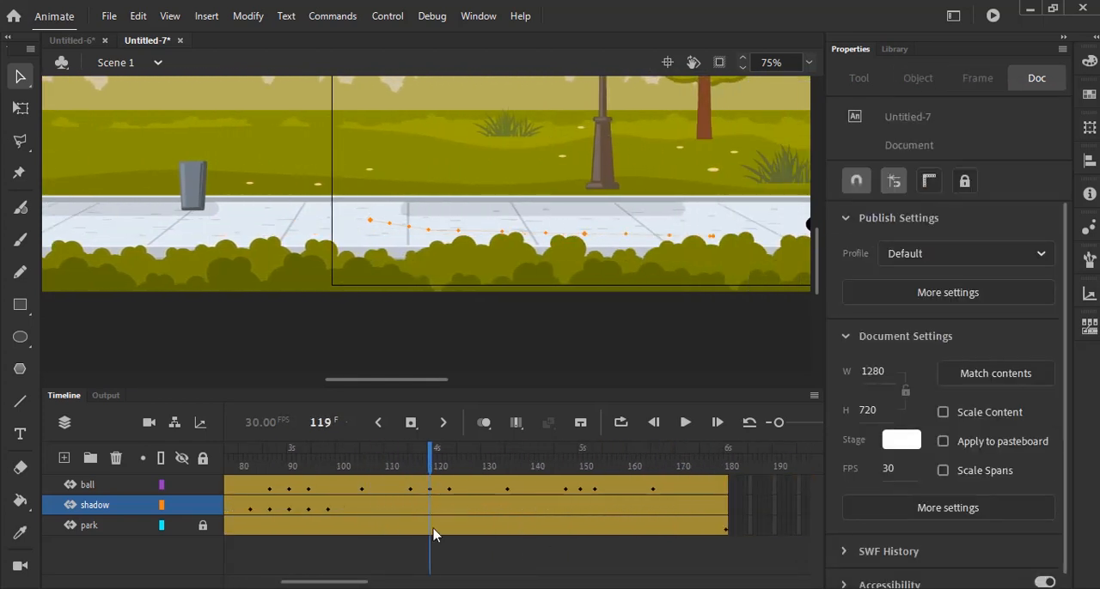
left_click_drag(429, 379, 486, 379)
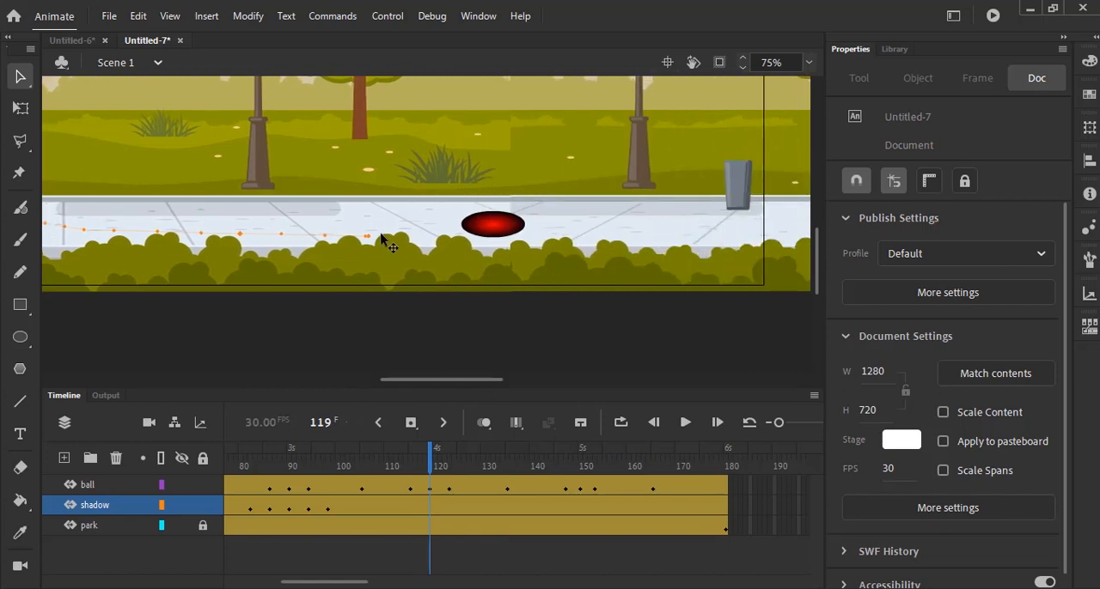
left_click_drag(373, 238, 505, 243)
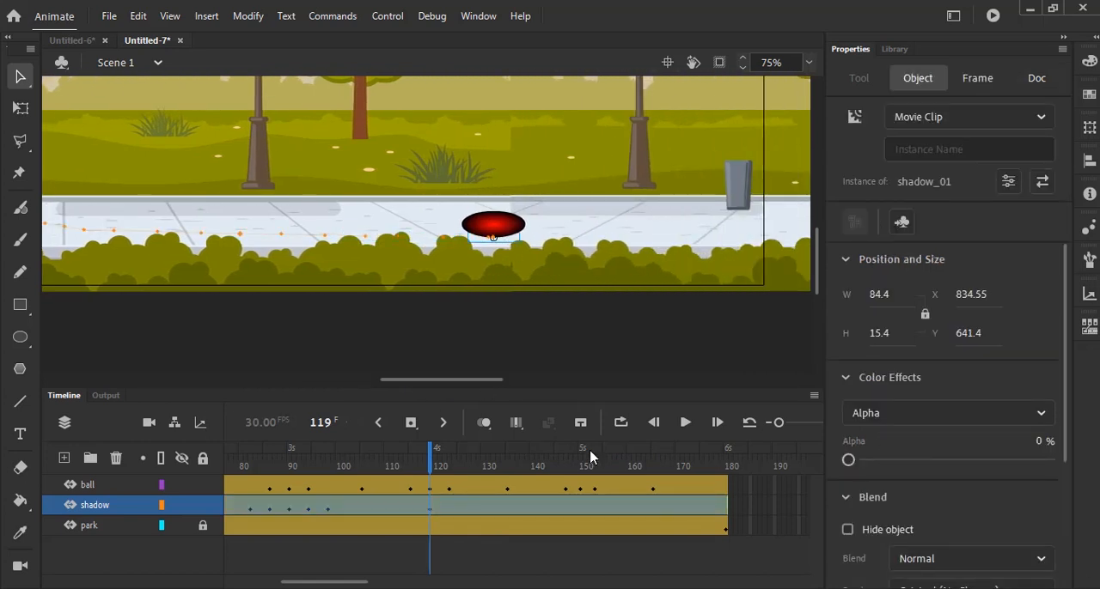
left_click_drag(848, 459, 1055, 468)
- Lower the shadow's alpha to about 30% at frame 115 and to 0% at frame 111
left_click_drag(430, 465, 410, 466)
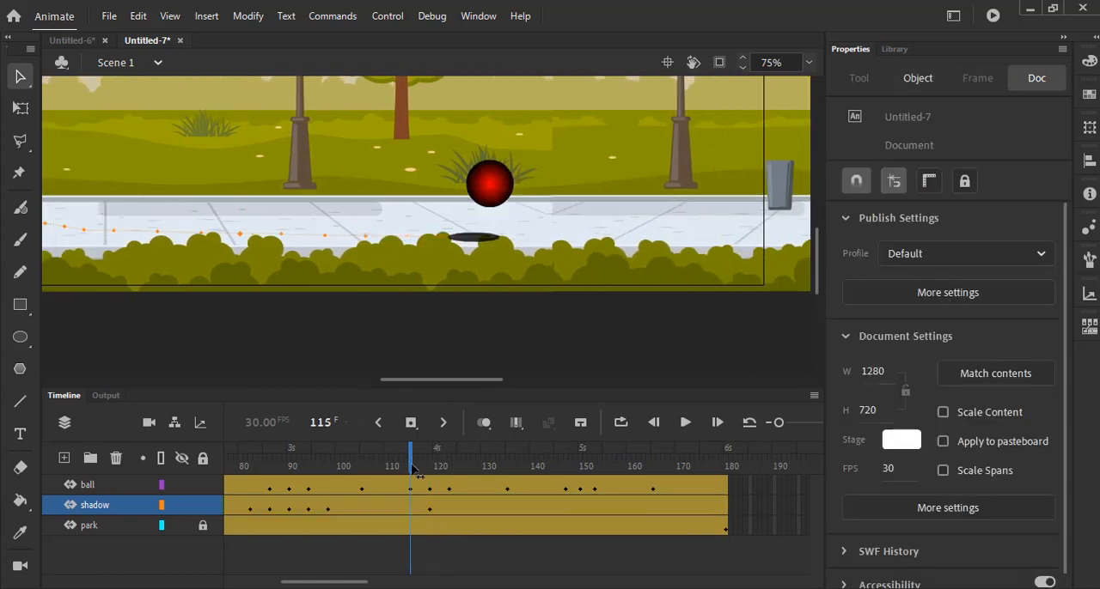
left_click(468, 249)
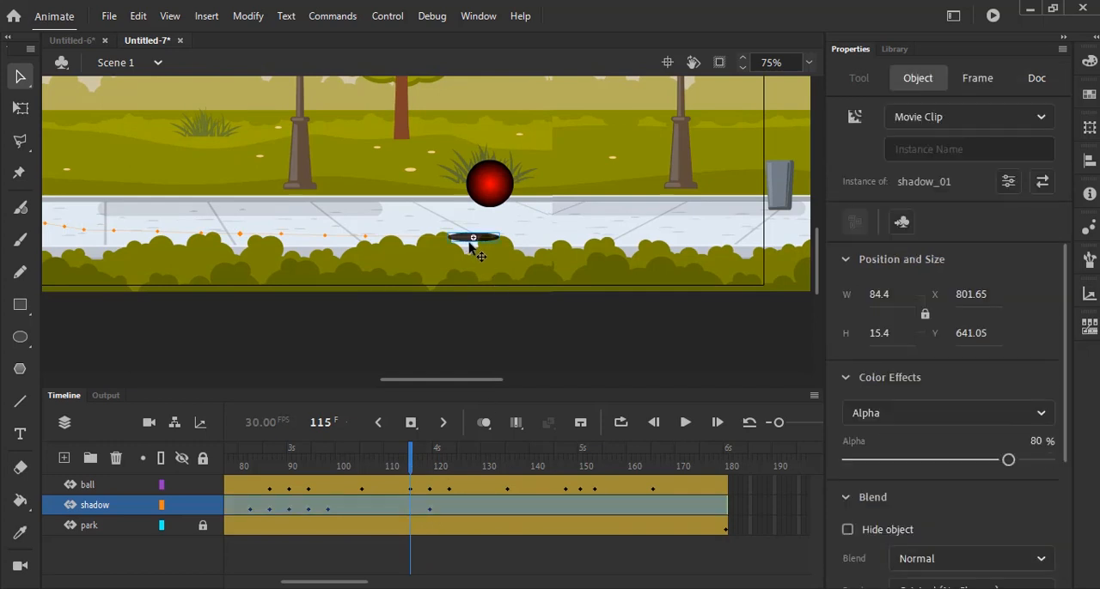
left_click_drag(999, 464, 906, 466)
left_click_drag(411, 457, 391, 457)
left_click(457, 243)
left_click(456, 241)
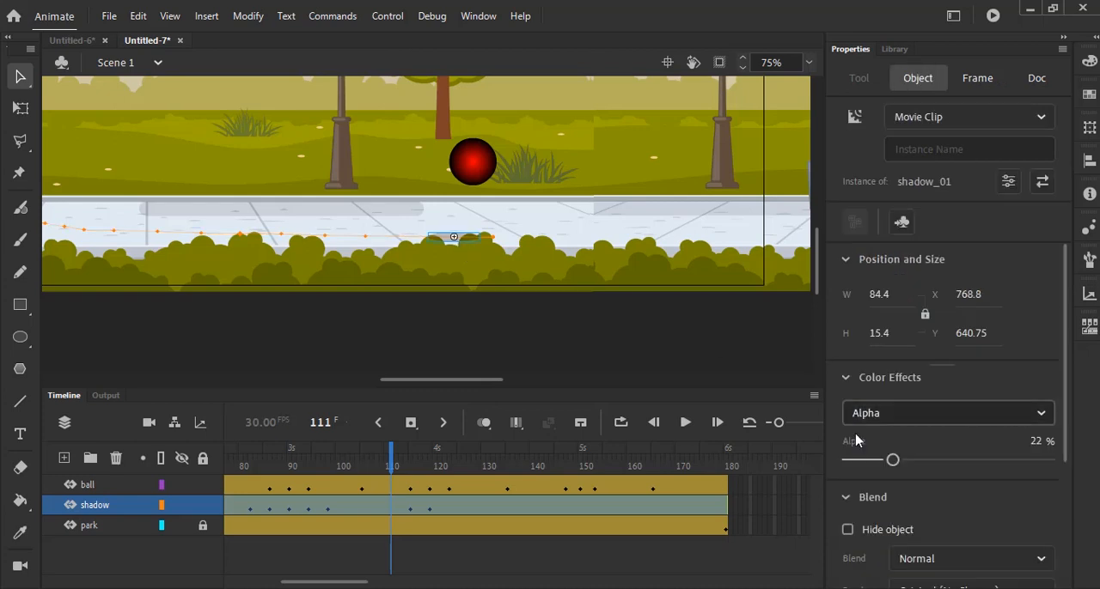
left_click_drag(893, 462, 845, 463)
- Keep the shadow under the ball with 31% alpha at frame 123, and at about X 877.4, Y 641.4 with 0% alpha at frame 127
left_click_drag(392, 464, 448, 478)
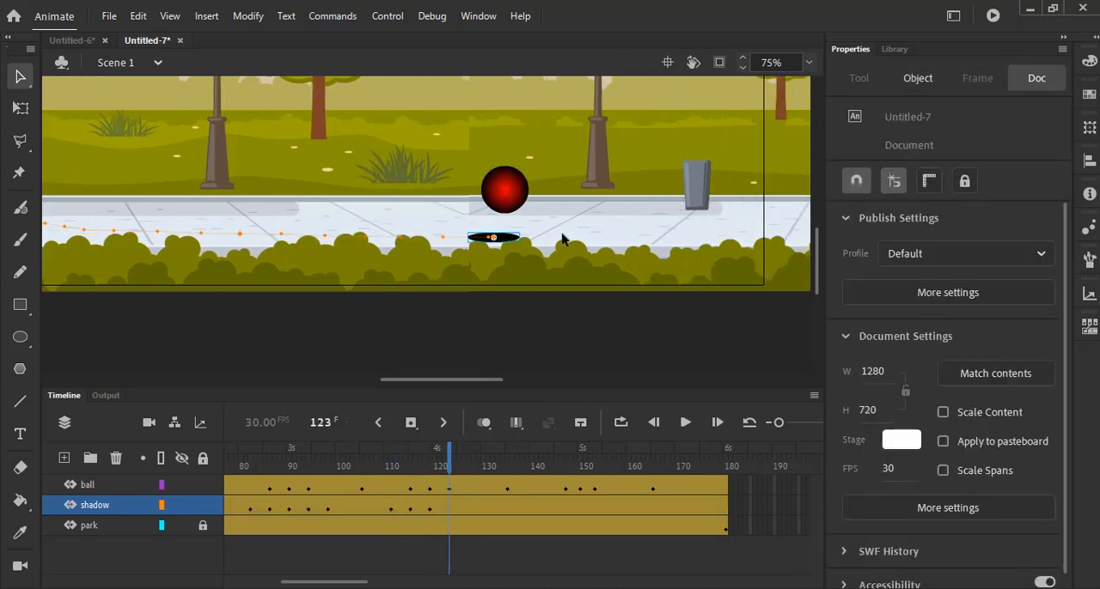
left_click(508, 239)
left_click_drag(1050, 464, 909, 461)
left_click_drag(452, 464, 470, 464)
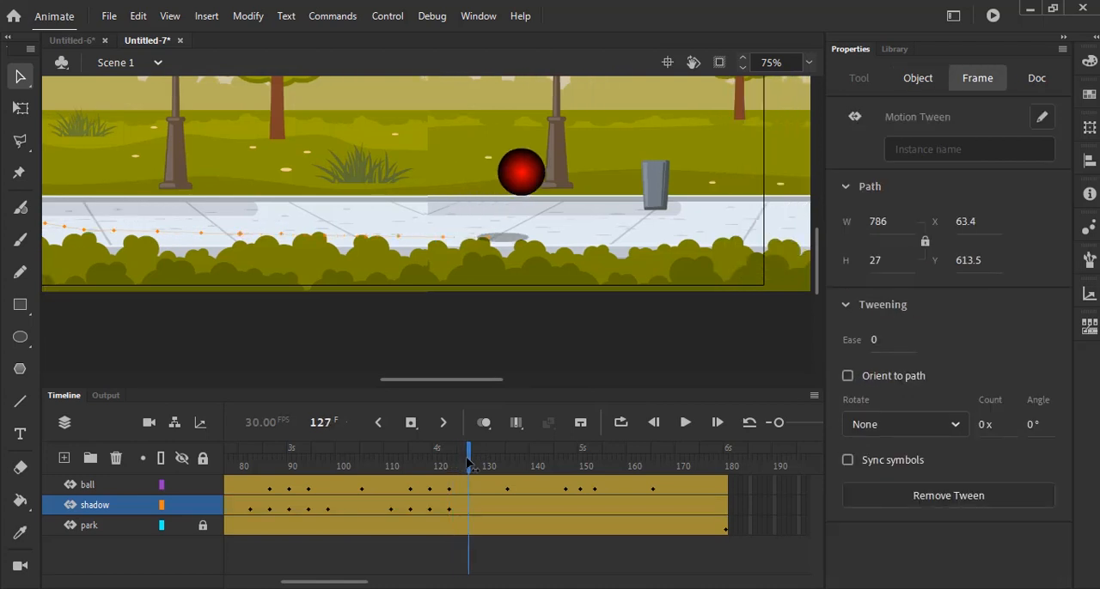
left_click(540, 240)
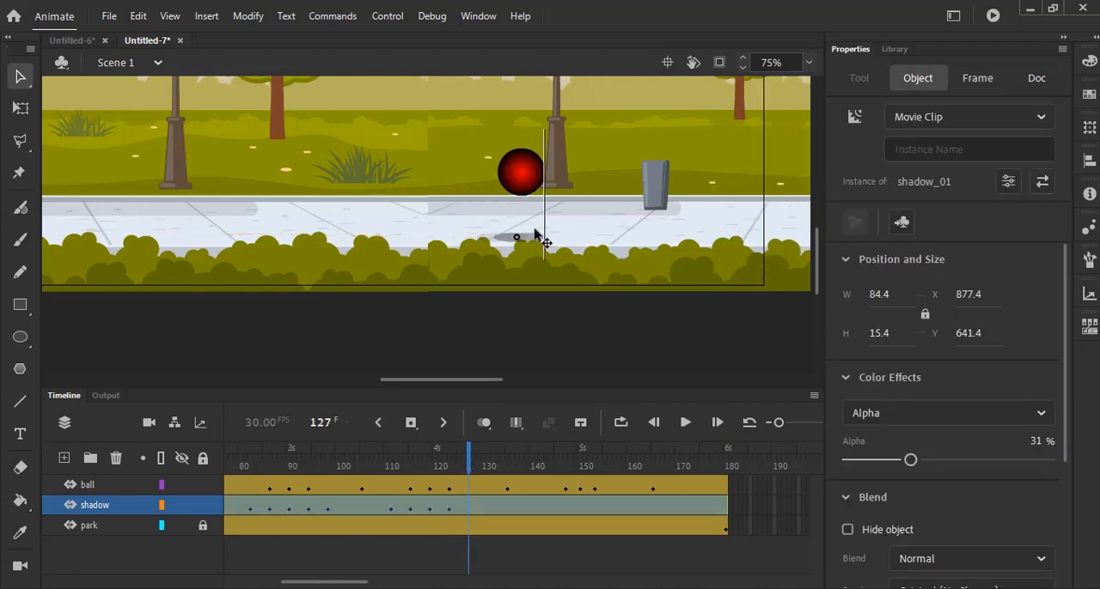
left_click_drag(910, 460, 808, 460)
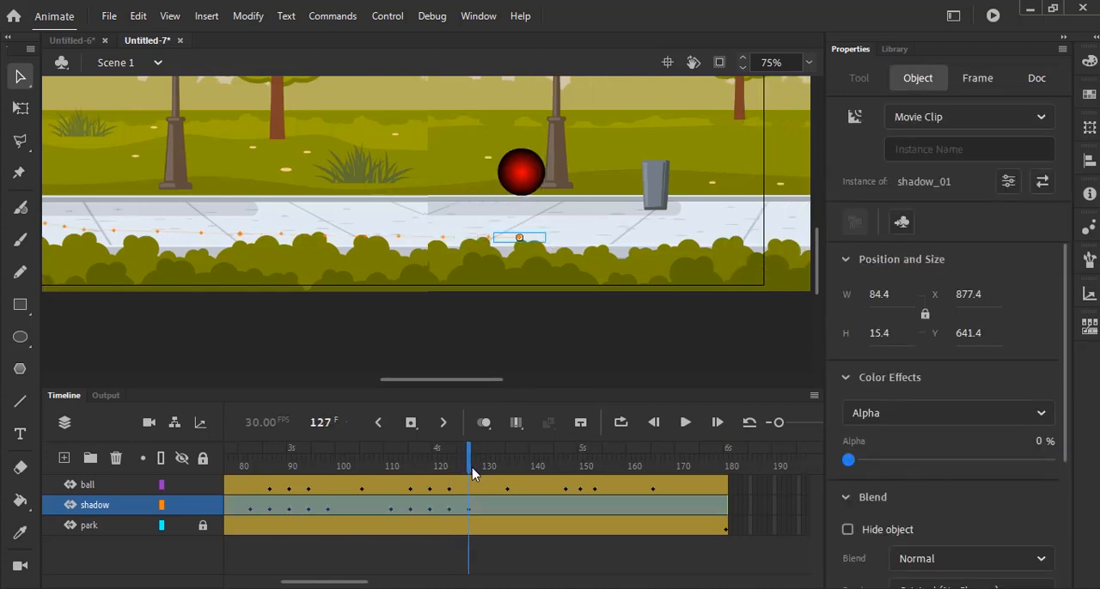
- At frame 150, move the shadow beneath the squashed ball to about X 1093.3, Y 639.25 and set its alpha to 100%
left_click_drag(472, 475, 579, 491)
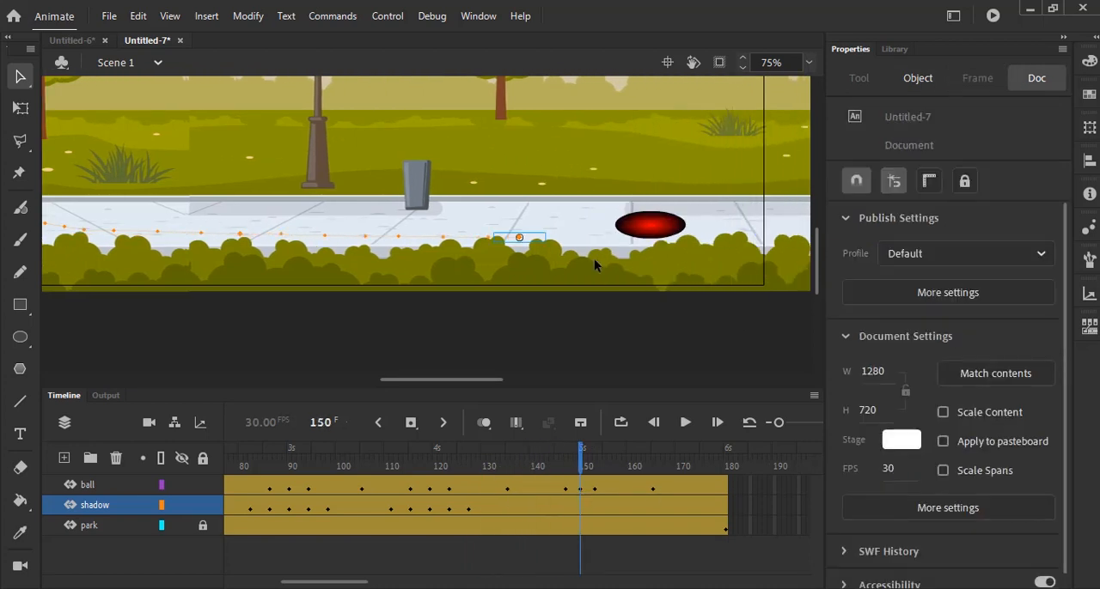
left_click_drag(529, 240, 680, 244)
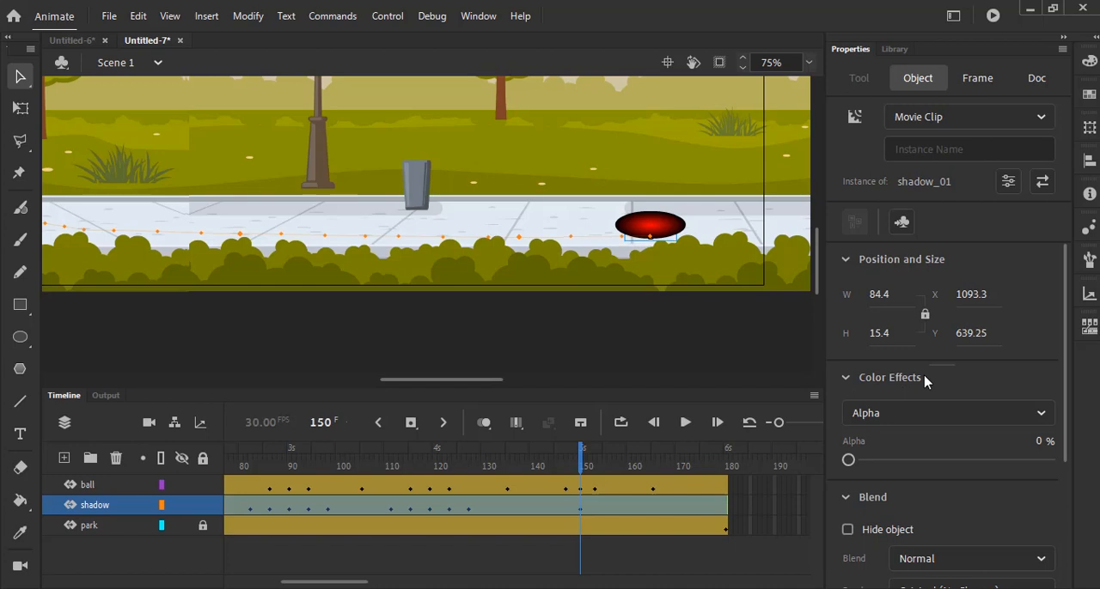
left_click_drag(848, 460, 1058, 490)
- Set the shadow's alpha to about 29% at frame 147 and to 0% at frame 143
left_click_drag(581, 458, 567, 458)
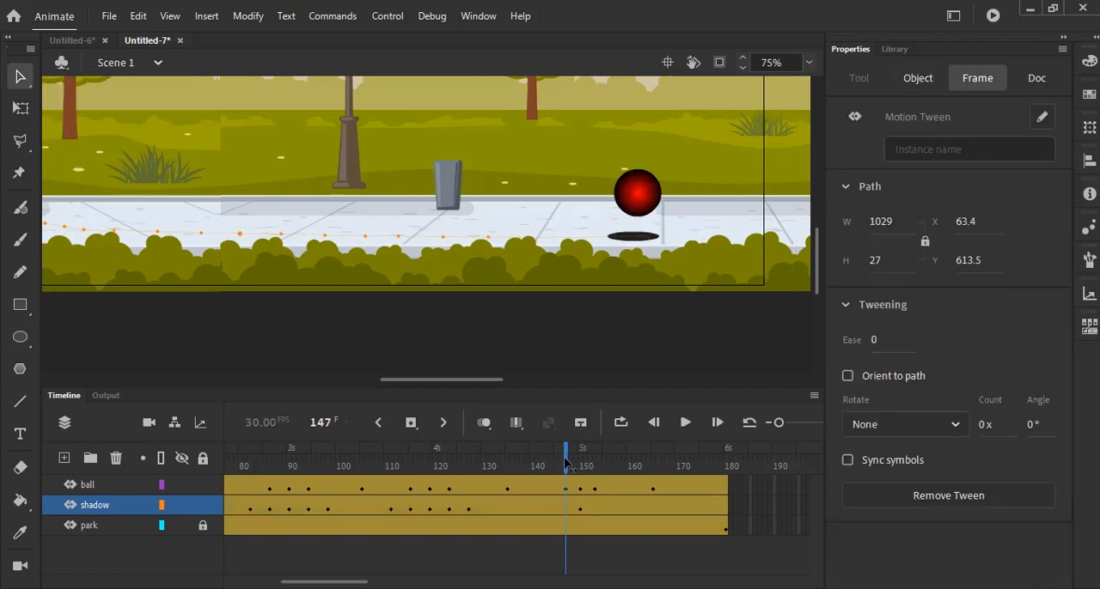
left_click(653, 239)
left_click_drag(1049, 461, 908, 461)
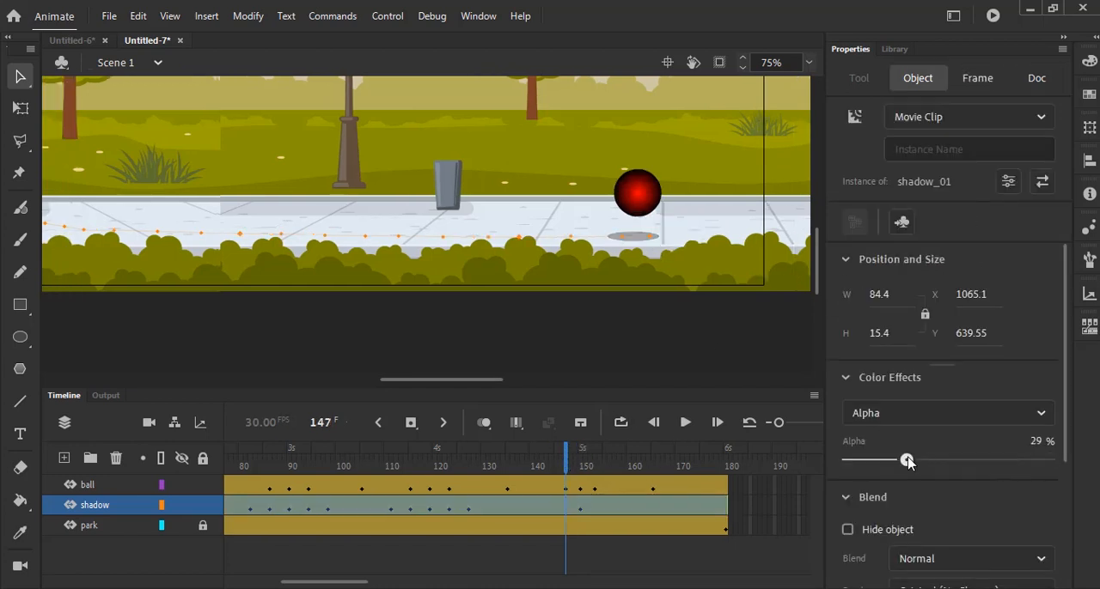
mouse_move(565, 464)
left_mouse_down()
mouse_move(532, 464)
mouse_move(547, 464)
left_mouse_up()
left_click(644, 249)
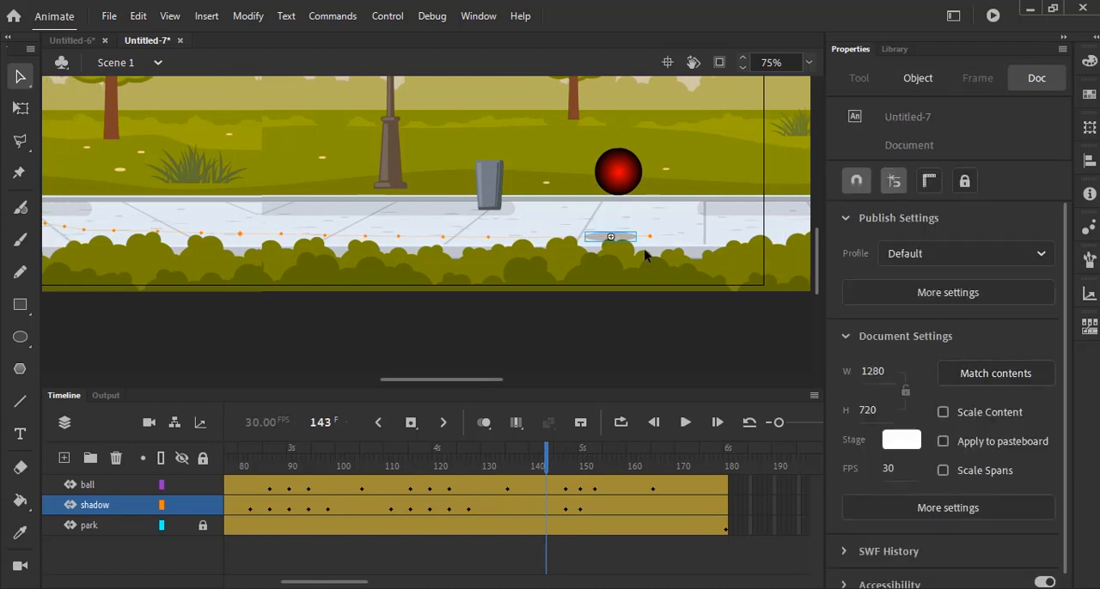
left_click(593, 241)
left_click(591, 239)
left_click_drag(902, 461, 846, 464)
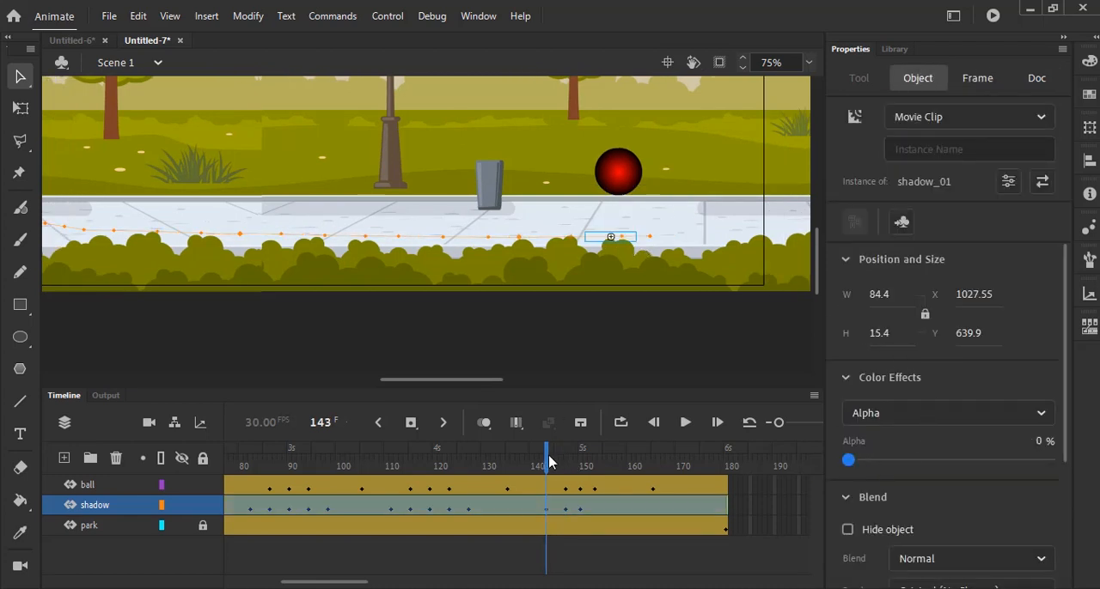
- At frame 153, move the shadow under the rising ball to about X 1123.95, Y 624.6 and set its alpha to 23%
left_click_drag(548, 461, 595, 461)
mouse_move(669, 237)
left_mouse_down()
mouse_move(687, 242)
mouse_move(687, 232)
left_mouse_up()
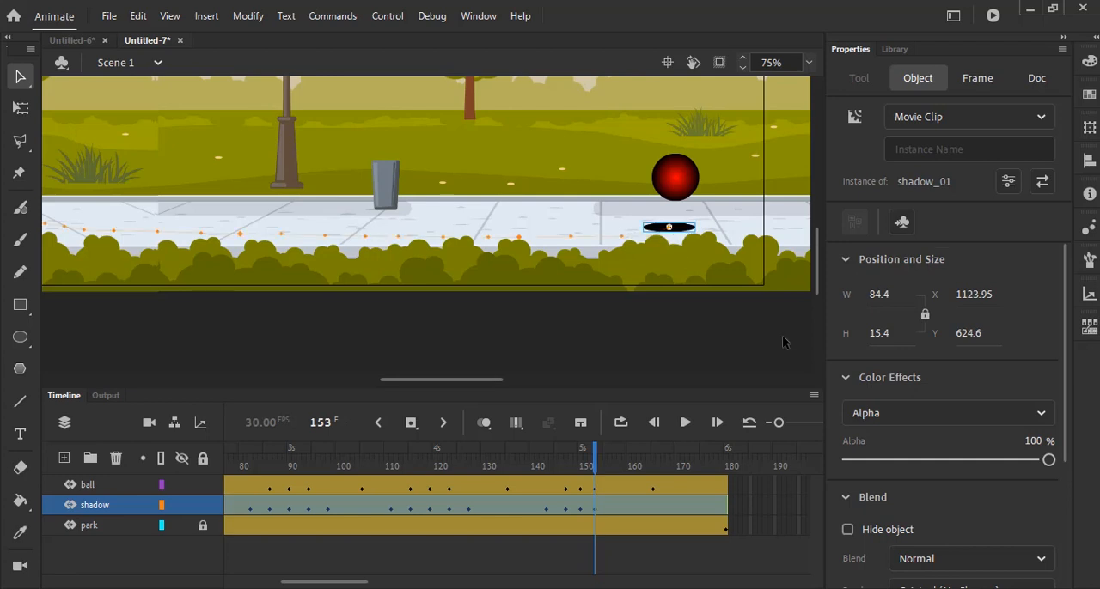
left_click_drag(1048, 459, 894, 460)
- At frame 157, move the shadow under the ball to about X 1202.65, Y 624.6 and set its alpha to 0%
left_click_drag(593, 453, 613, 453)
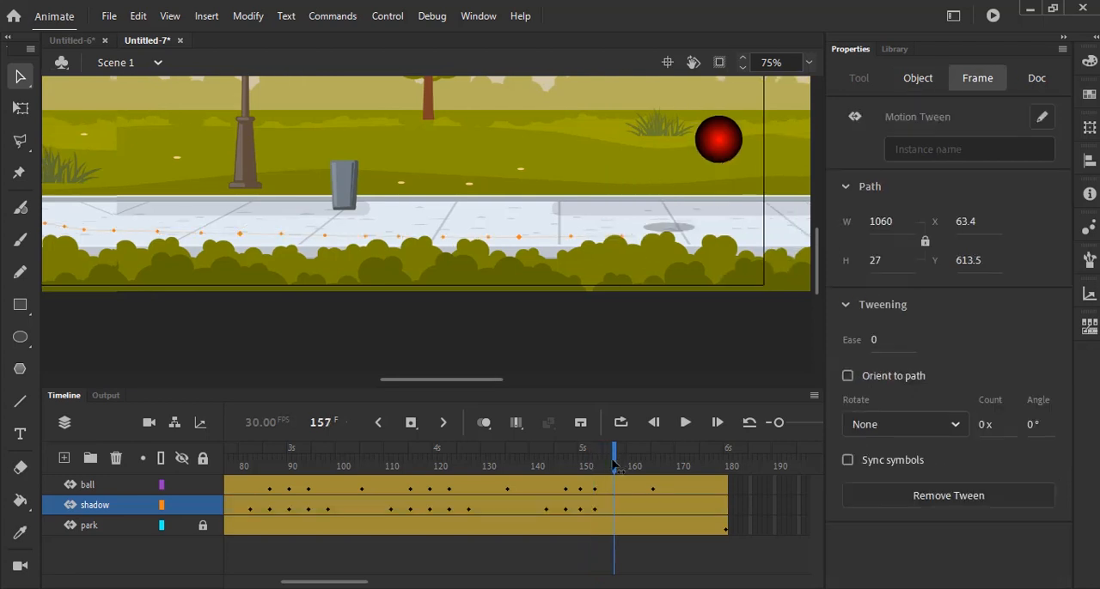
left_click(689, 235)
left_click(691, 234)
left_click_drag(729, 241, 741, 240)
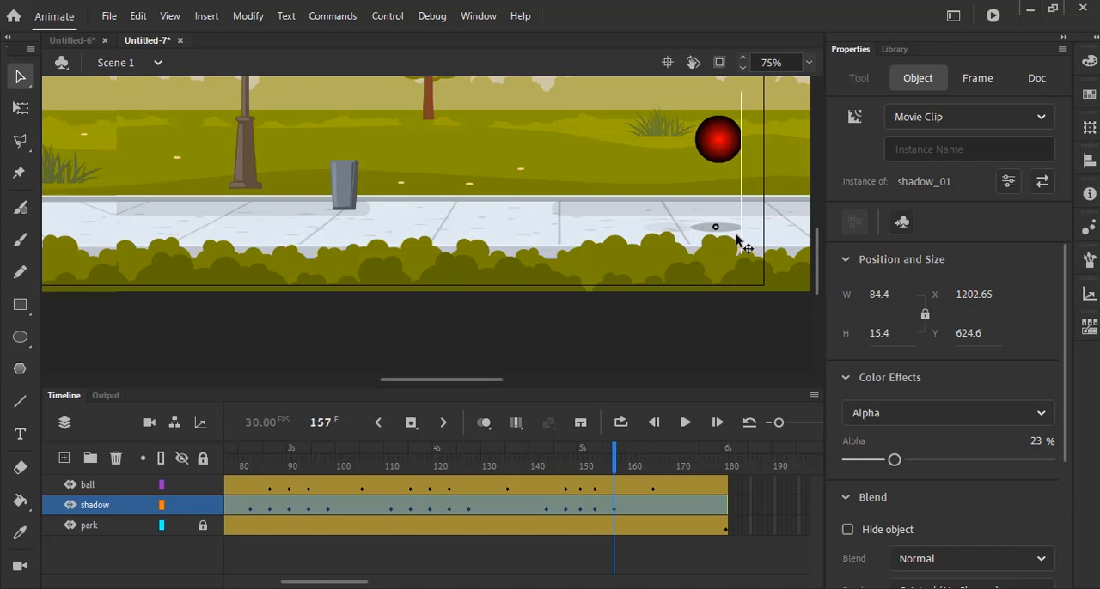
left_click_drag(894, 459, 847, 460)
- Scrub back through the animation to frame 99, fit the stage in the window and test the movie
left_click(611, 457)
left_click_drag(611, 457, 333, 457)
left_click(809, 62)
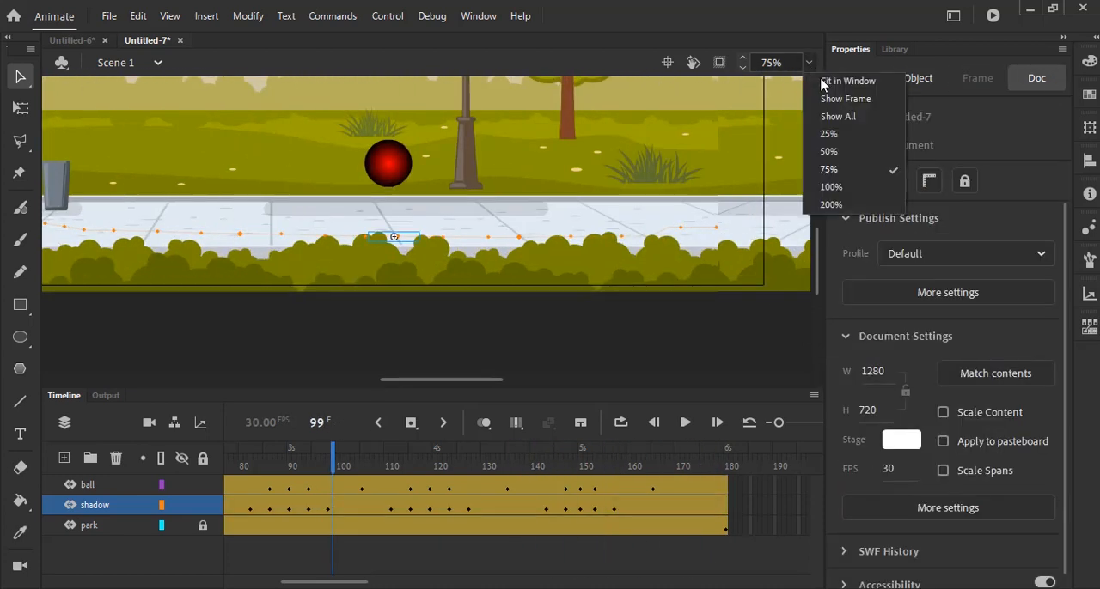
left_click(827, 83)
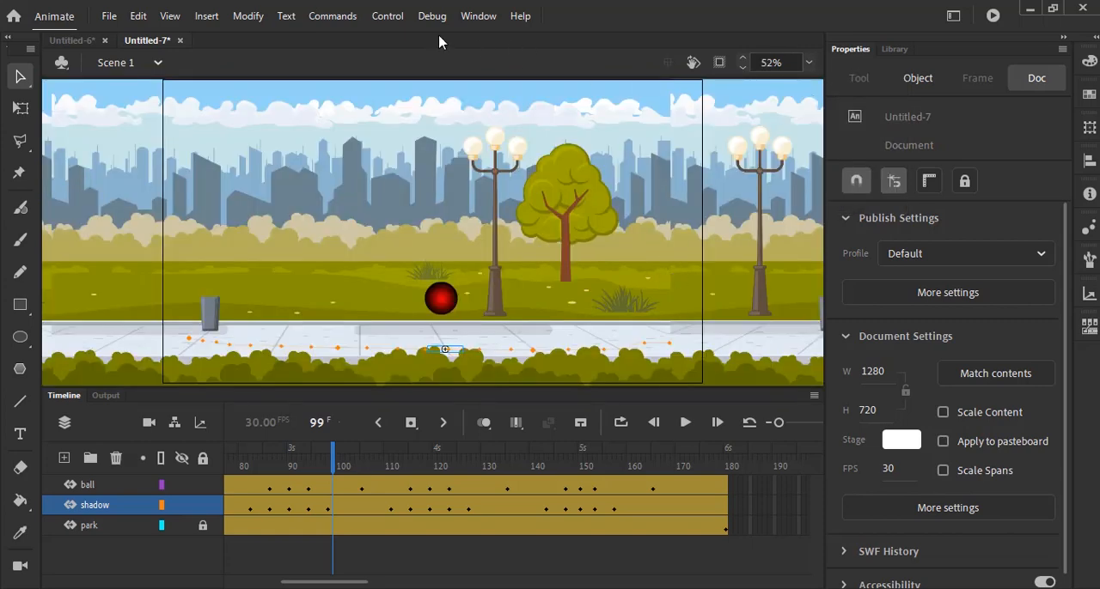
left_click(388, 16)
left_click(423, 173)
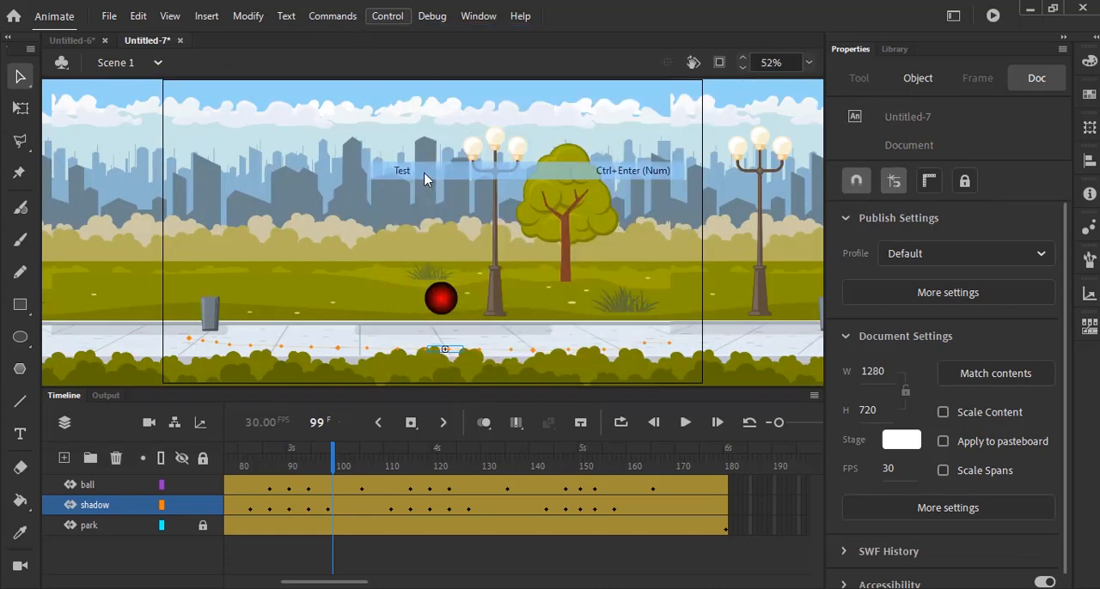